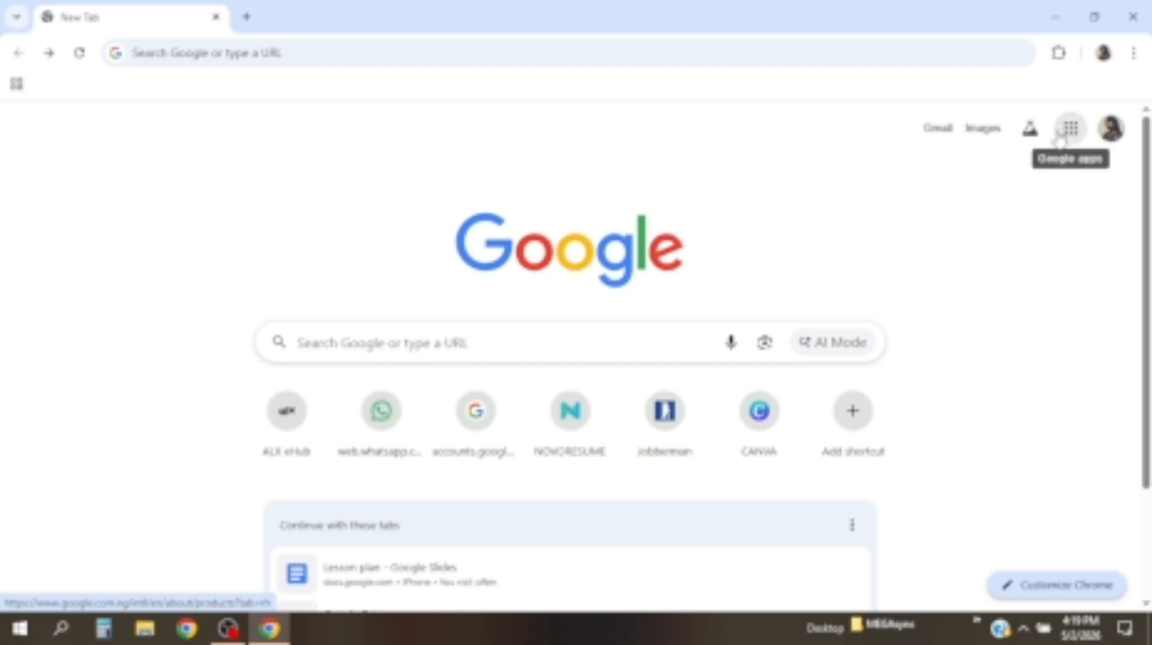
Launch Google Forms from the Google apps grid on Chrome's new tab page
left_click(1074, 140)
left_click(1074, 142)
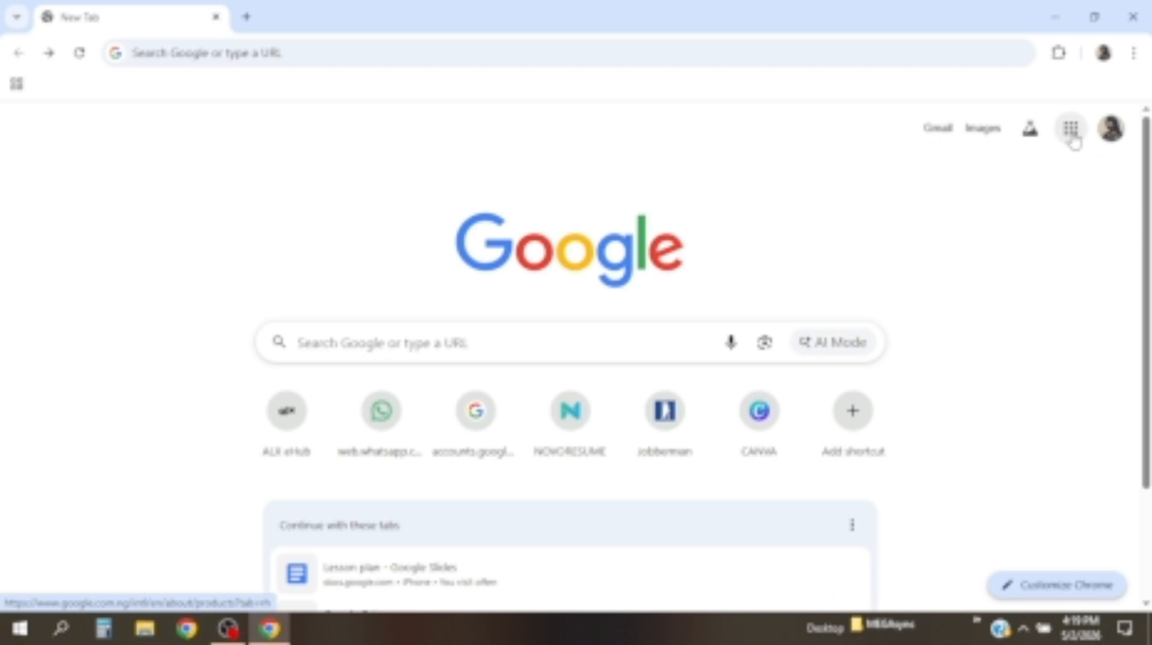
left_click(1074, 141)
scroll(950, 480, "down", 6)
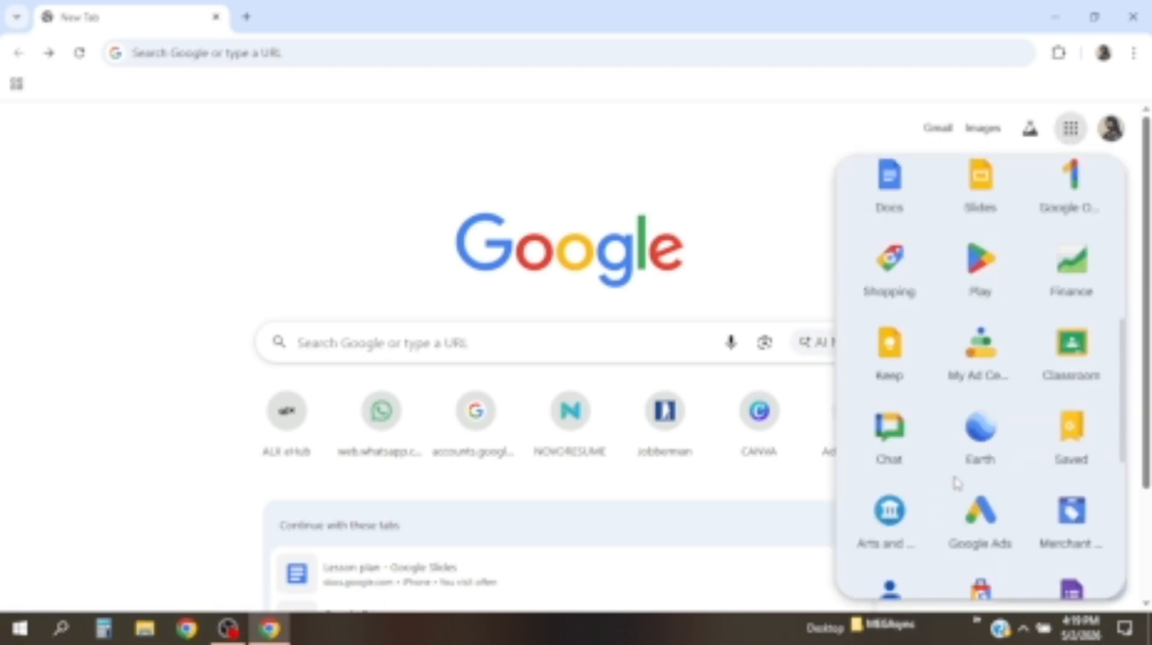
scroll(956, 483, "down", 3)
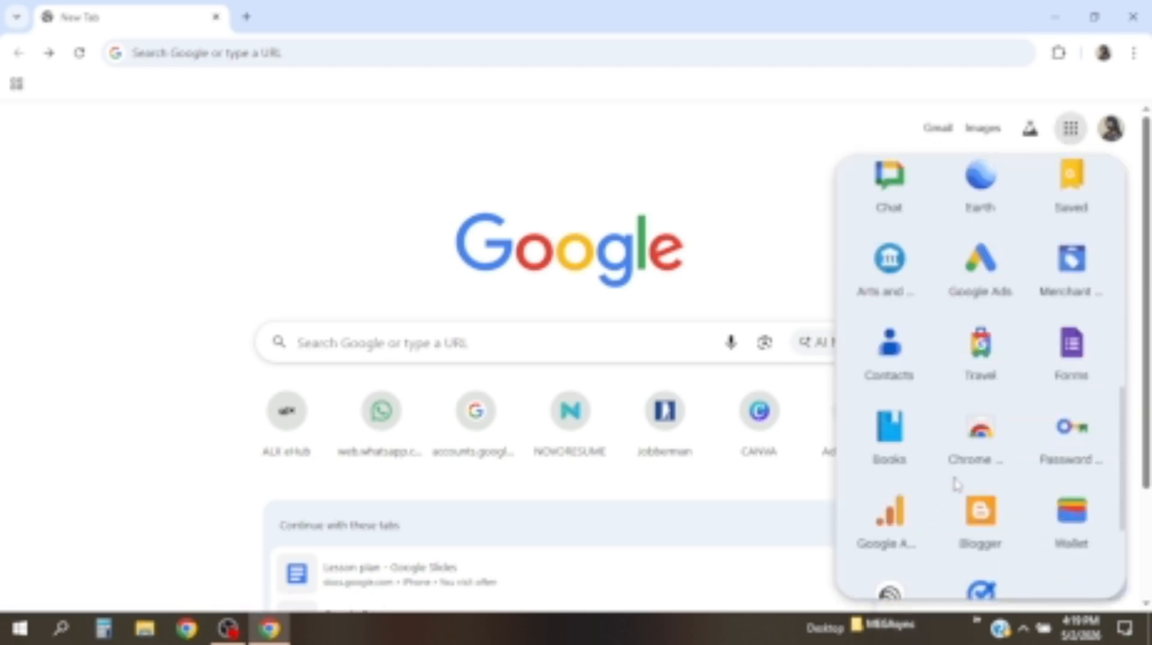
left_click(1072, 350)
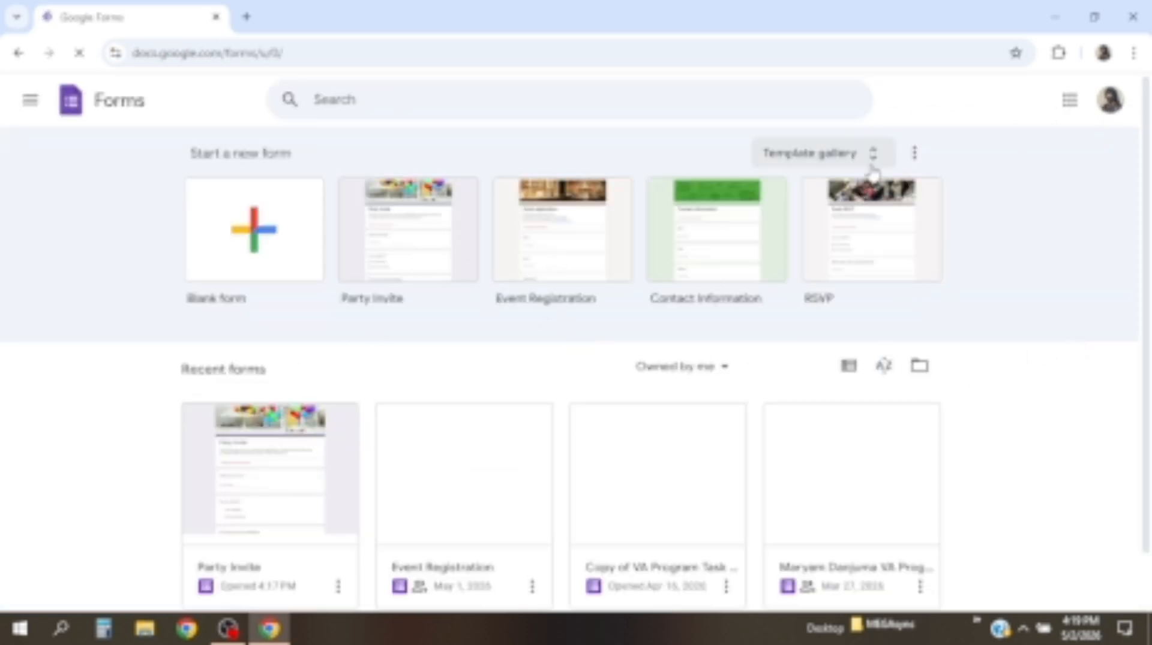
Create a new form from the Contact Information template in the template gallery
left_click(811, 153)
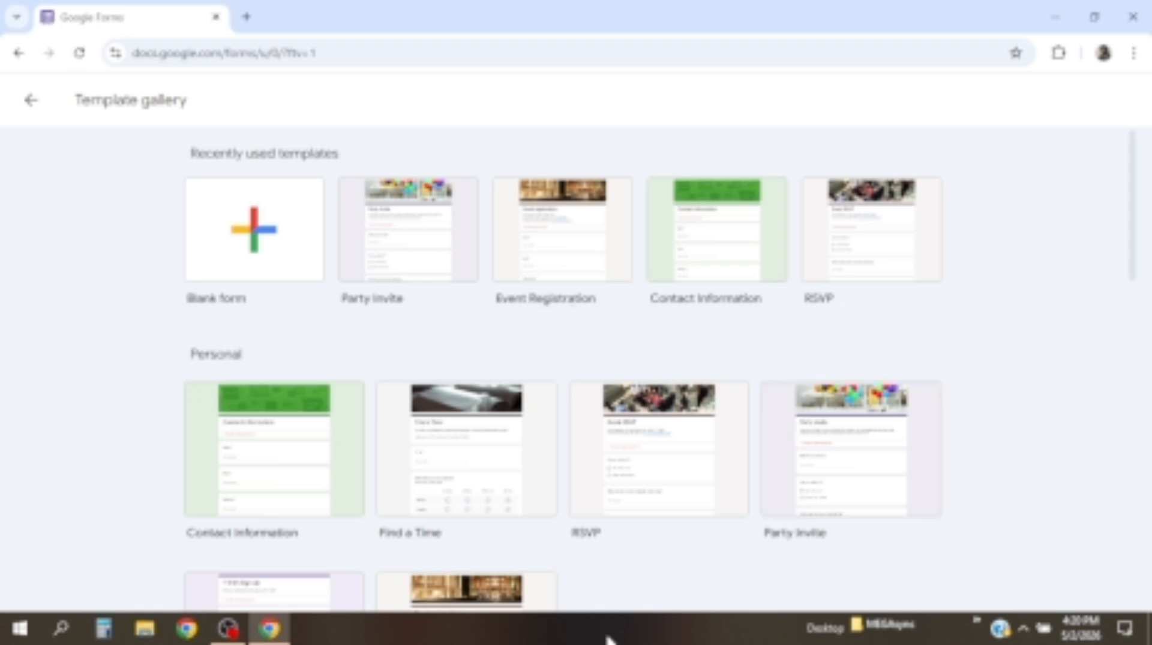
scroll(552, 549, "down", 5)
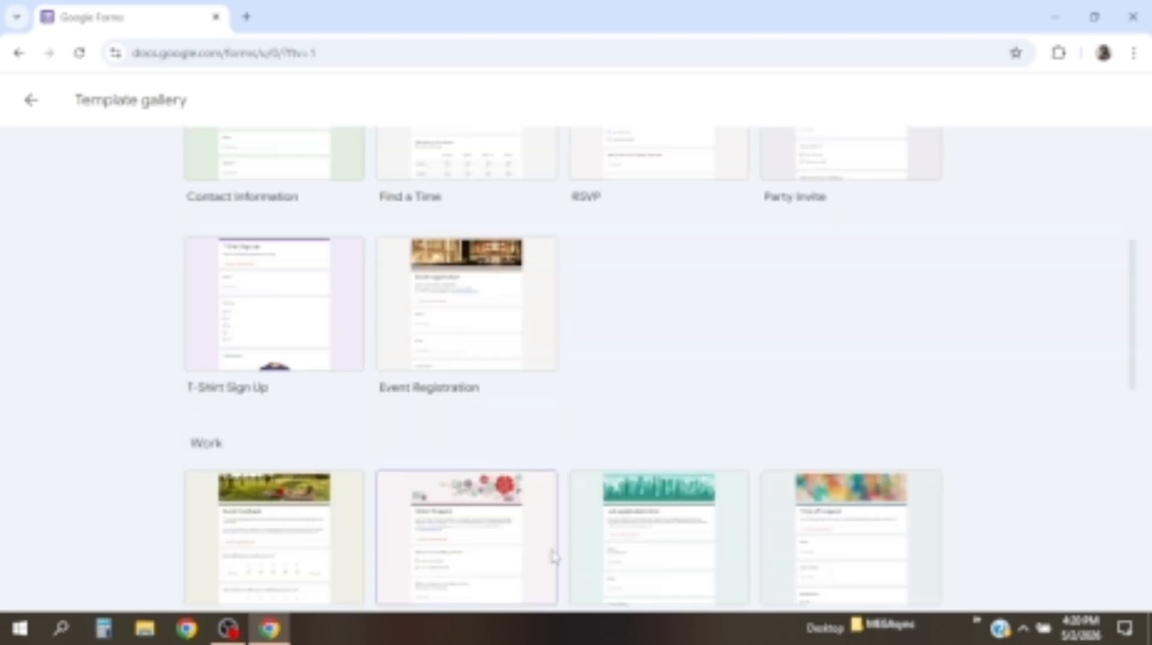
scroll(555, 555, "down", 8)
scroll(587, 552, "up", 15)
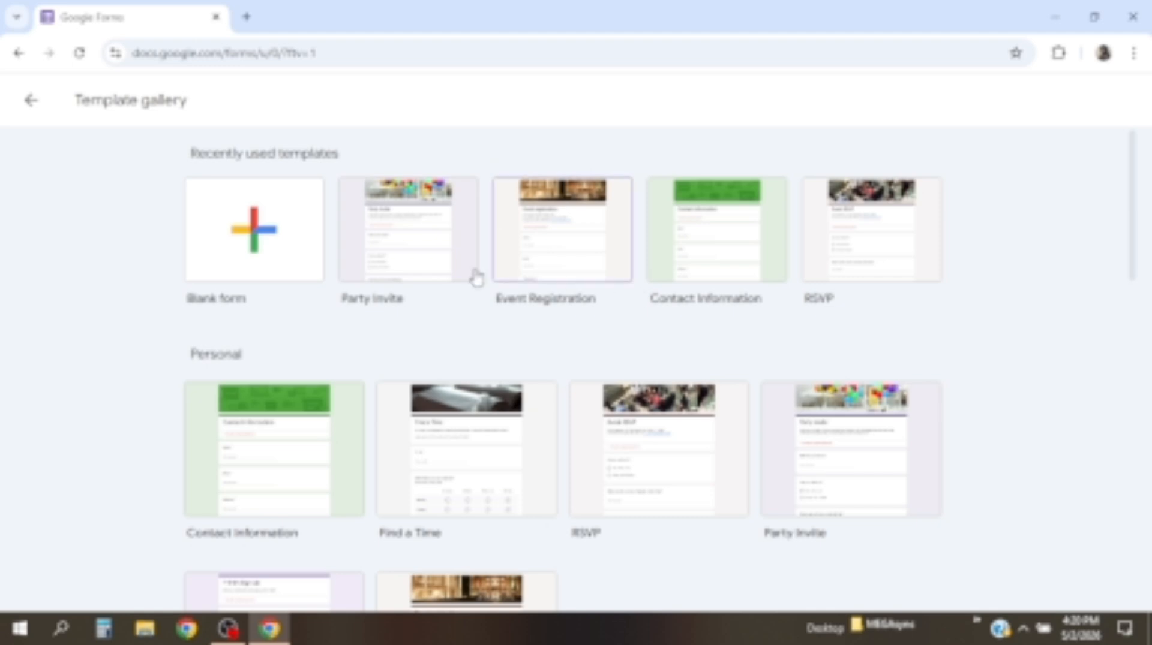
left_click(735, 269)
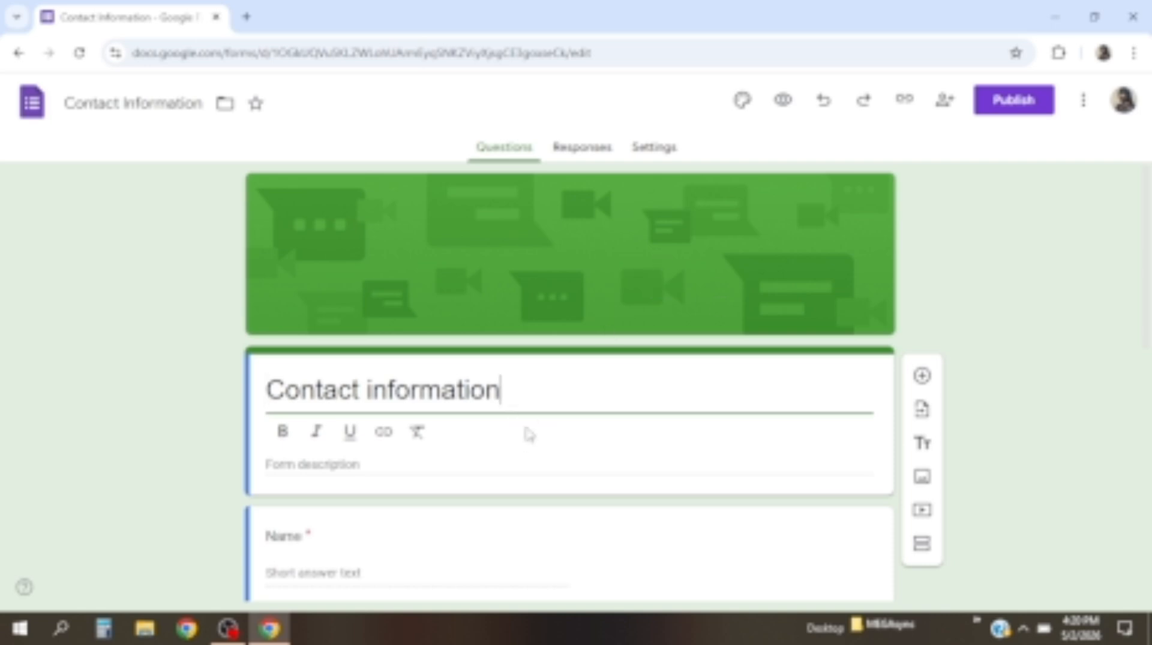
Work on clearing the 'Contact information' title, undoing mistaken deletions along the way
key("BackSpace")
key("BackSpace")
key("BackSpace")
key("BackSpace")
key("BackSpace")
key("BackSpace")
key("BackSpace")
key("BackSpace")
key("BackSpace")
key("BackSpace")
key("BackSpace")
key("BackSpace")
key("BackSpace")
key("BackSpace")
key("BackSpace")
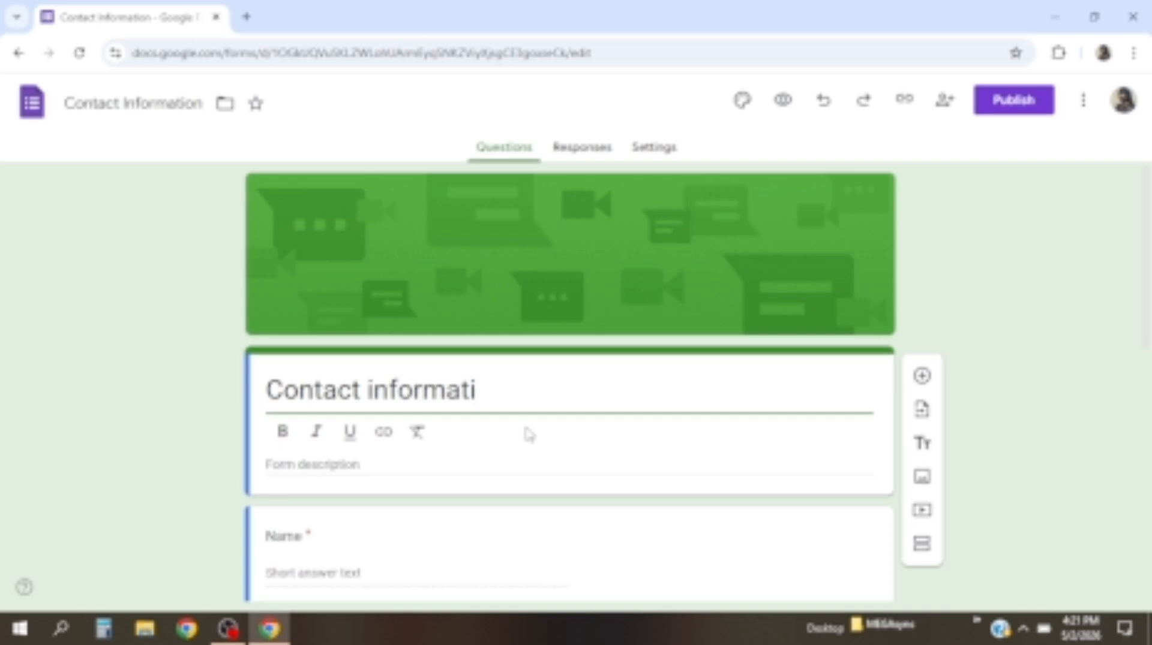
key("BackSpace")
key("BackSpace")
key("BackSpace")
key("BackSpace")
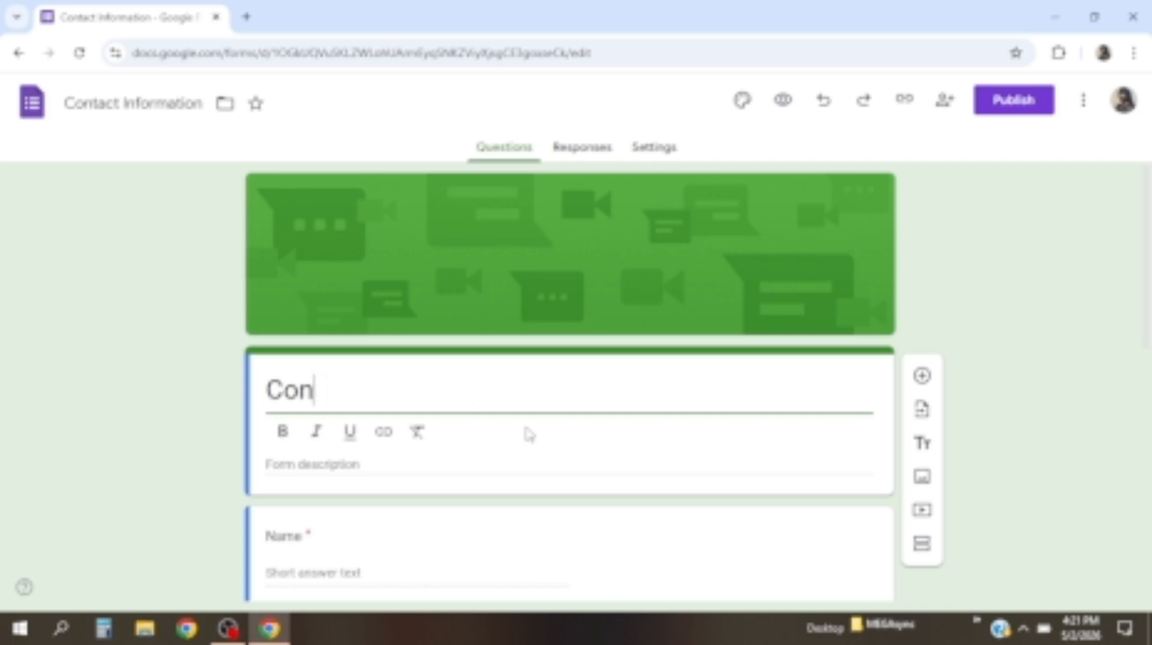
type("Contact Information")
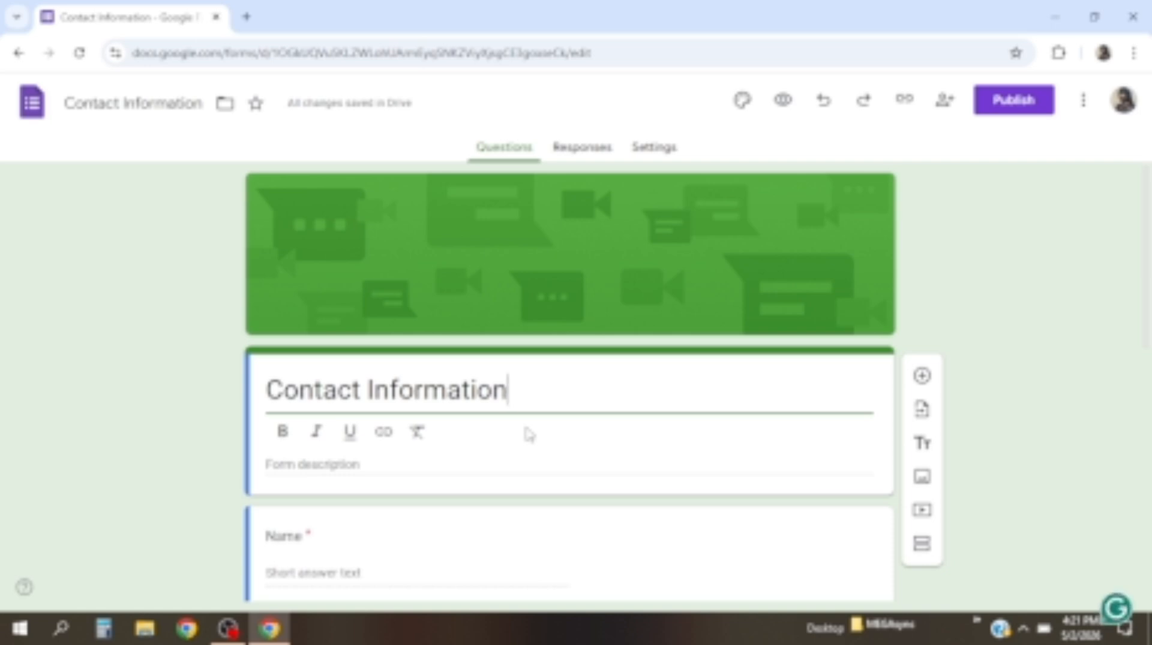
key("BackSpace")
key("BackSpace")
key("BackSpace")
key("BackSpace")
key("BackSpace")
key("BackSpace")
key("BackSpace")
key("BackSpace")
key("BackSpace")
key("BackSpace")
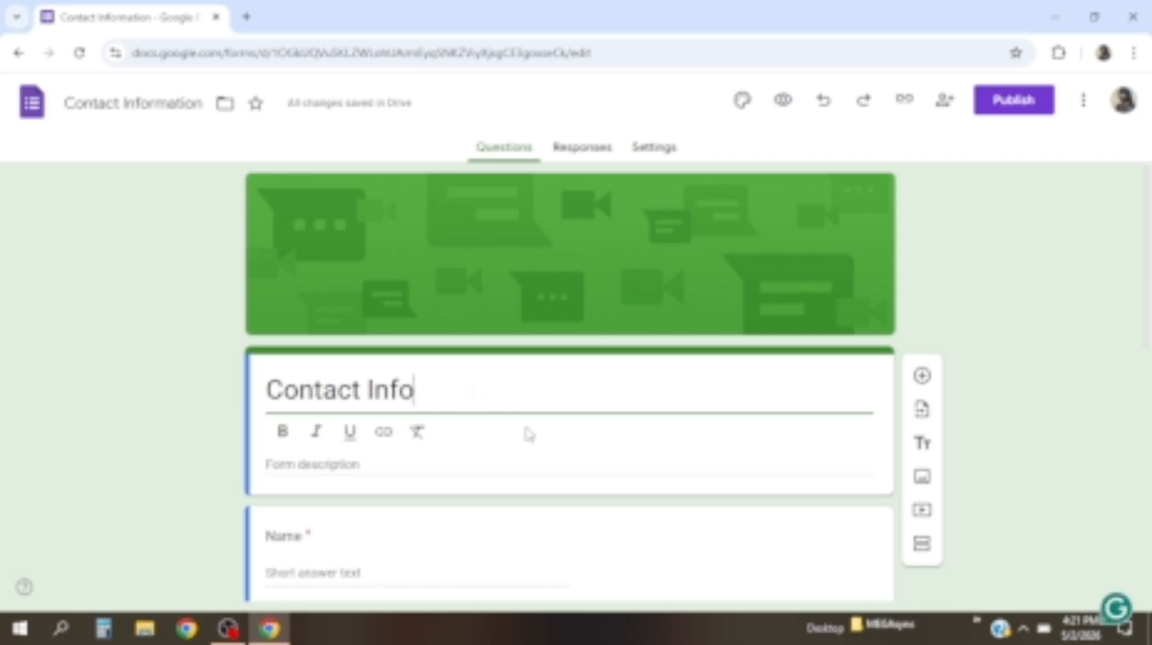
key("BackSpace")
key("BackSpace")
key("BackSpace")
key("BackSpace")
key("BackSpace")
key("BackSpace")
key("BackSpace")
key("BackSpace")
key("BackSpace")
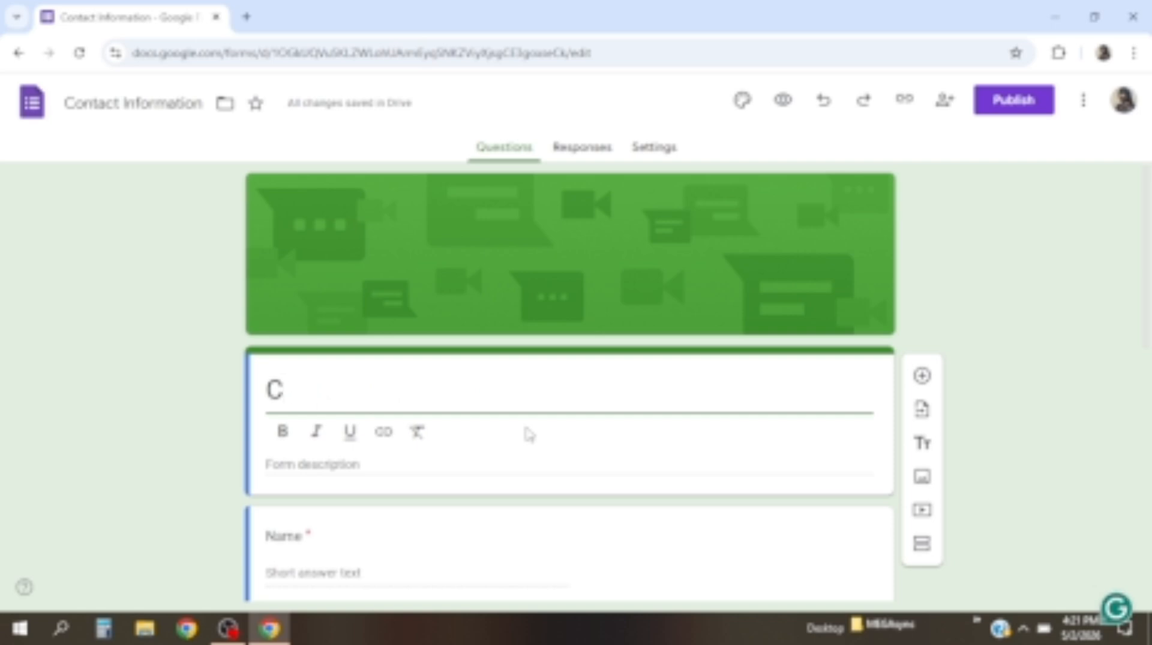
key("ctrl+z")
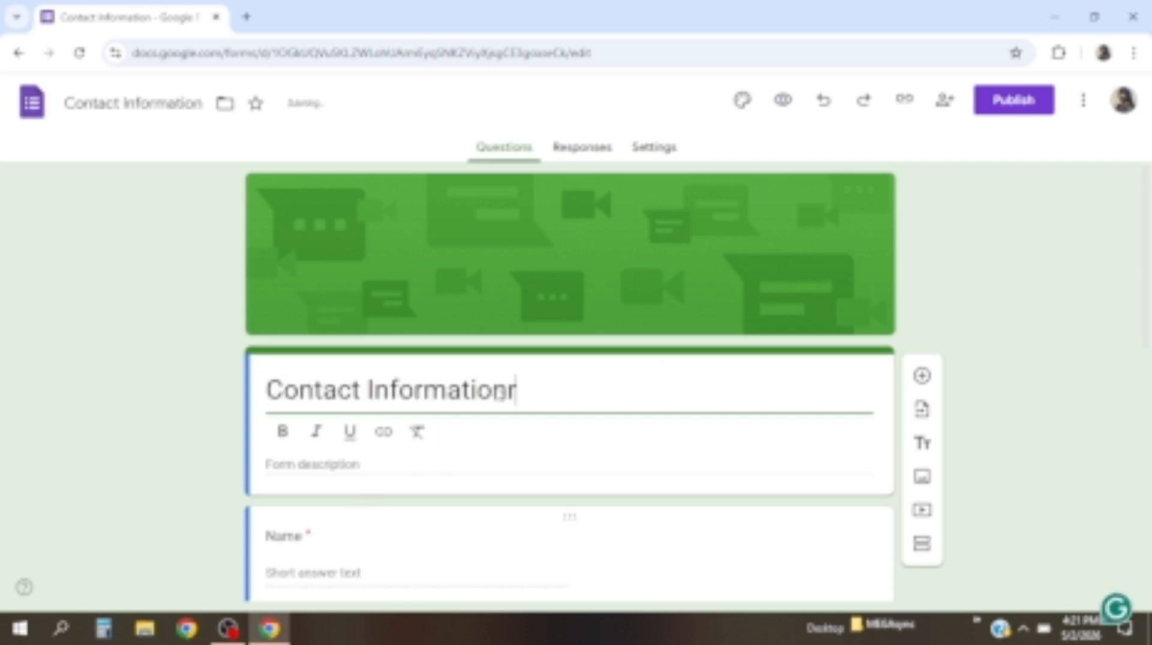
left_click_drag(509, 393, 493, 393)
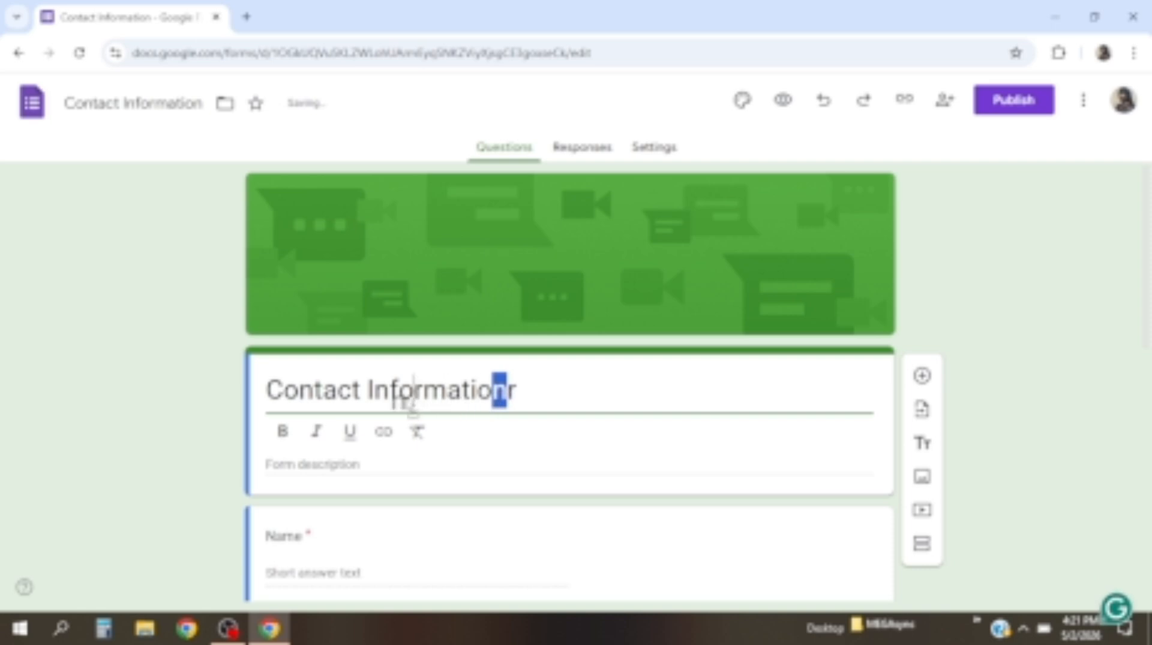
left_click(533, 396)
left_click_drag(533, 396, 266, 396)
key("BackSpace")
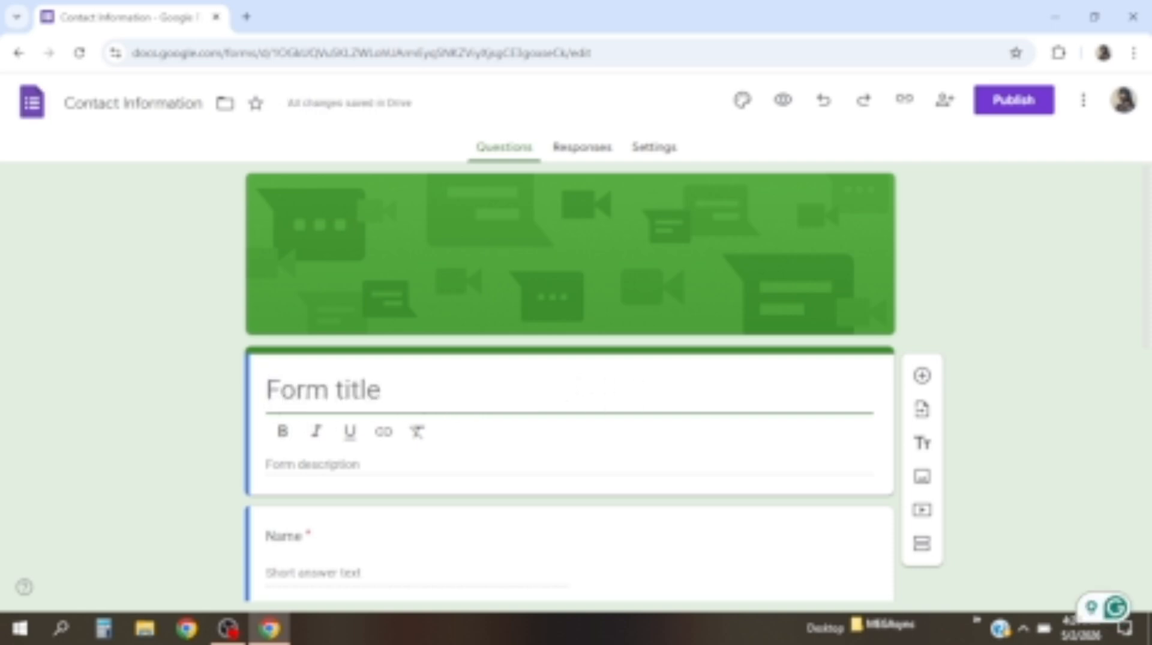
type("Contact Information")
Type 'Reach me at:' as the form title and delete the leftover old text
type("r")
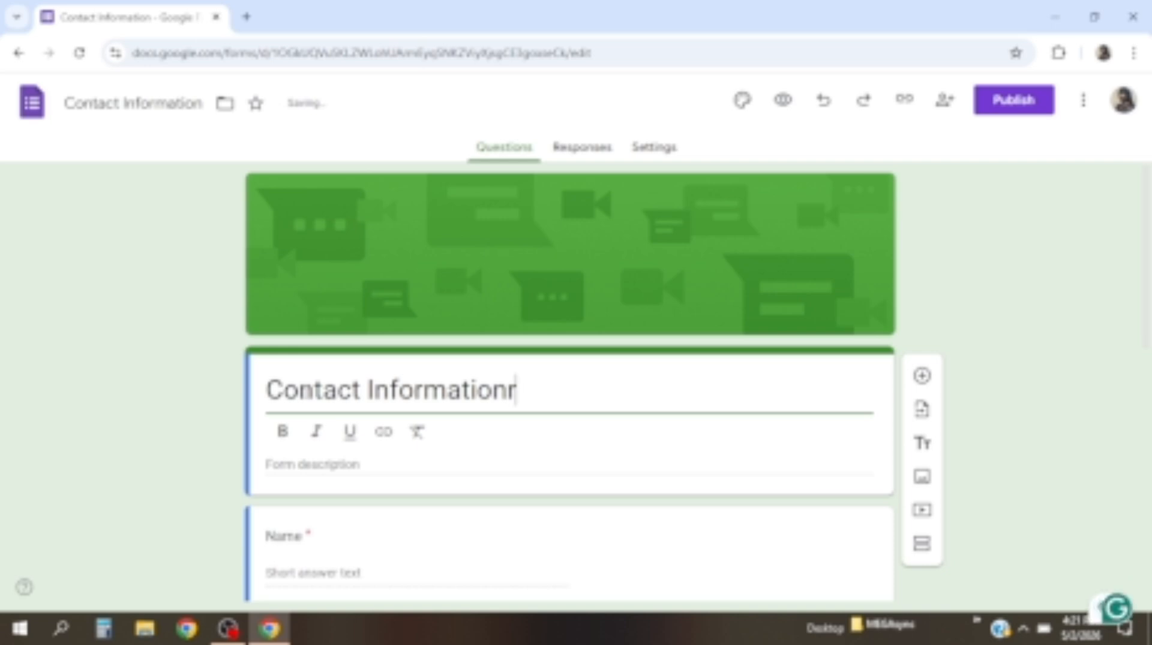
key("BackSpace")
key("BackSpace")
key("BackSpace")
key("BackSpace")
key("BackSpace")
key("BackSpace")
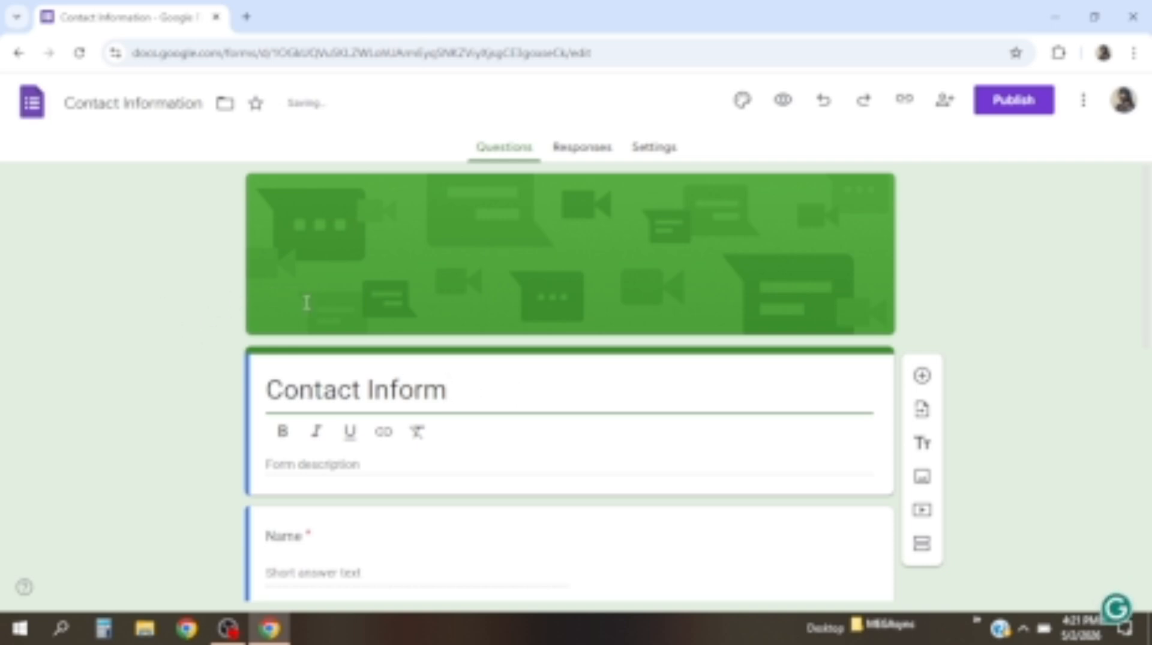
scroll(304, 301, "down", 1)
key("BackSpace")
key("BackSpace")
key("BackSpace")
key("BackSpace")
key("BackSpace")
key("BackSpace")
key("BackSpace")
key("BackSpace")
key("BackSpace")
key("BackSpace")
key("BackSpace")
key("BackSpace")
key("BackSpace")
key("BackSpace")
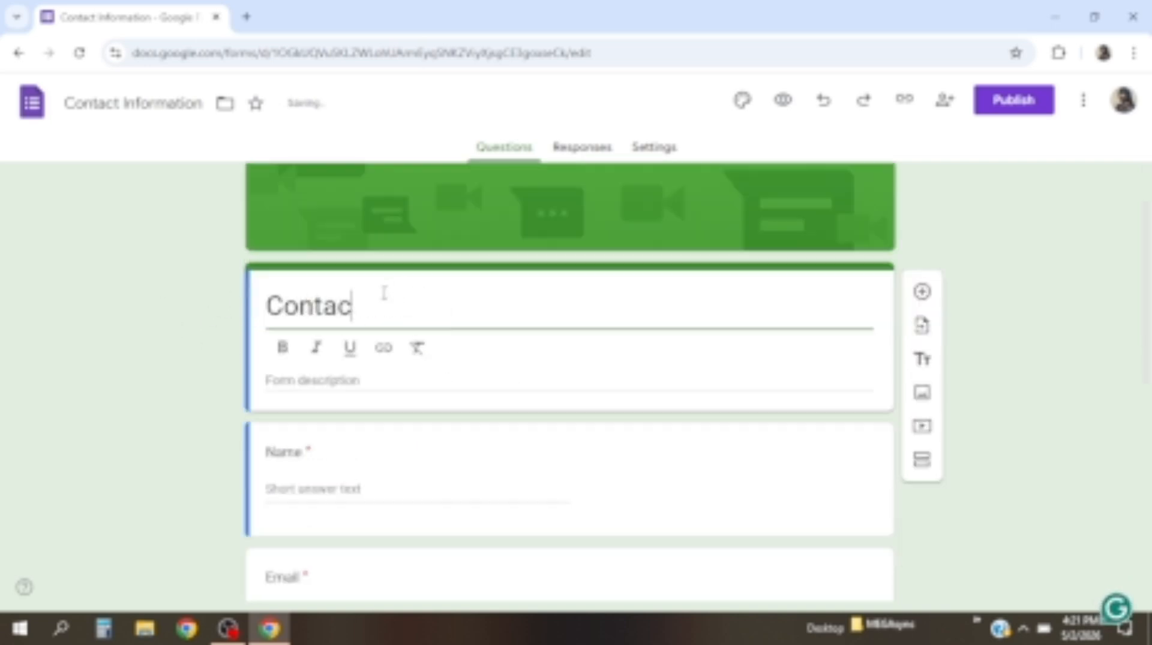
key("ctrl+z")
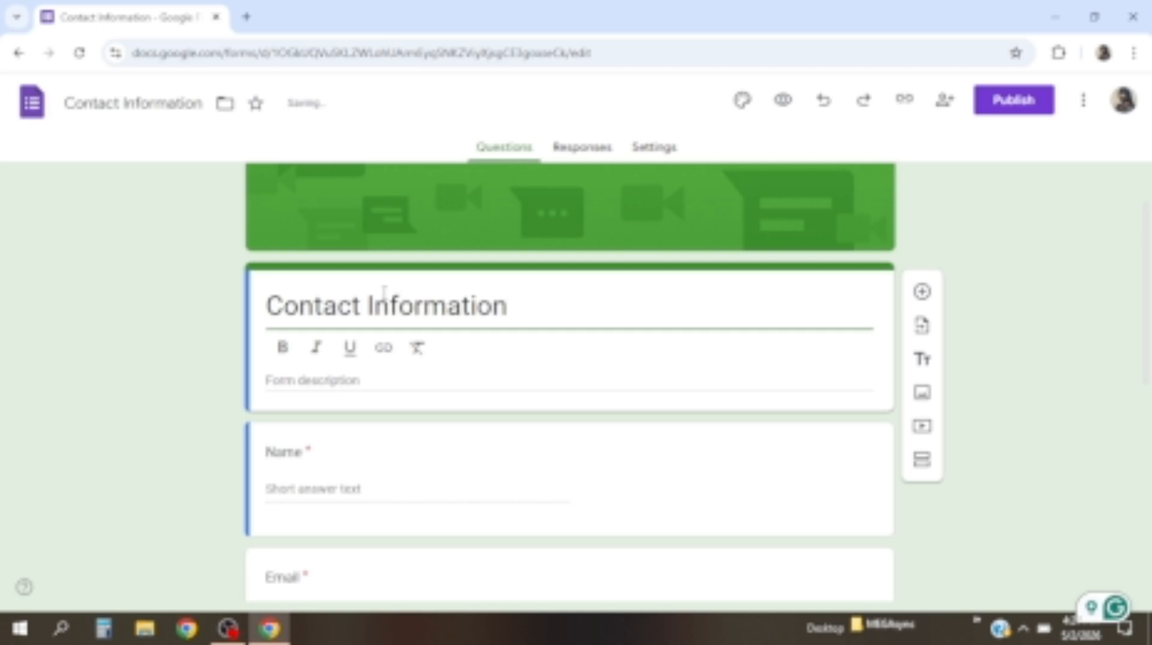
type("r")
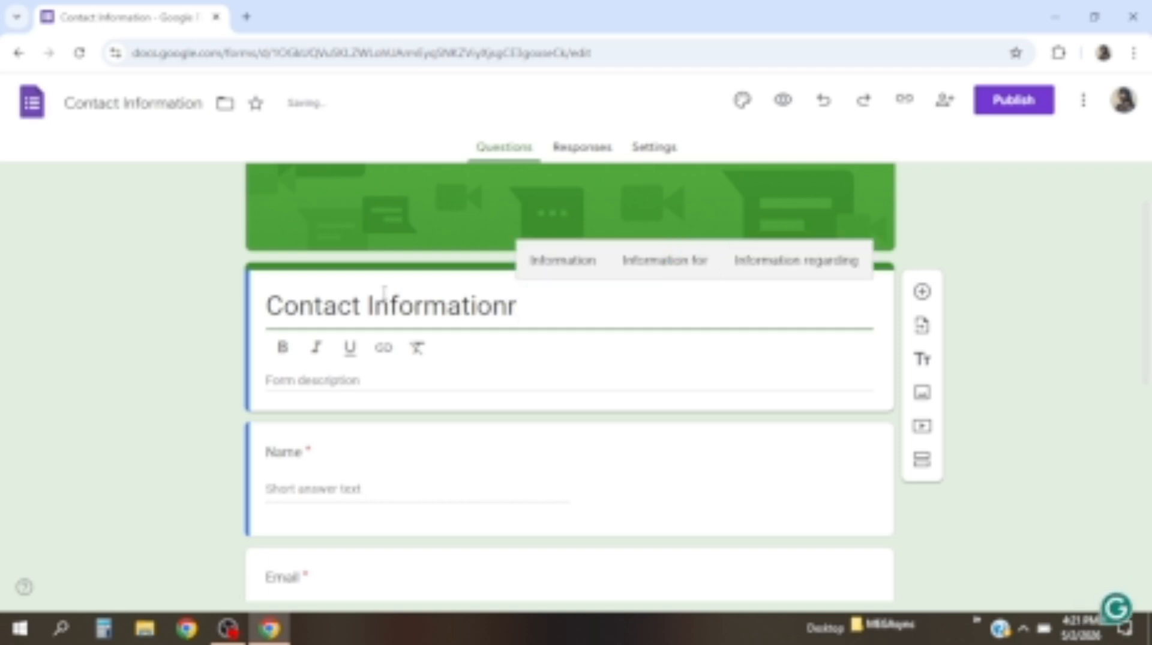
type("Reach")
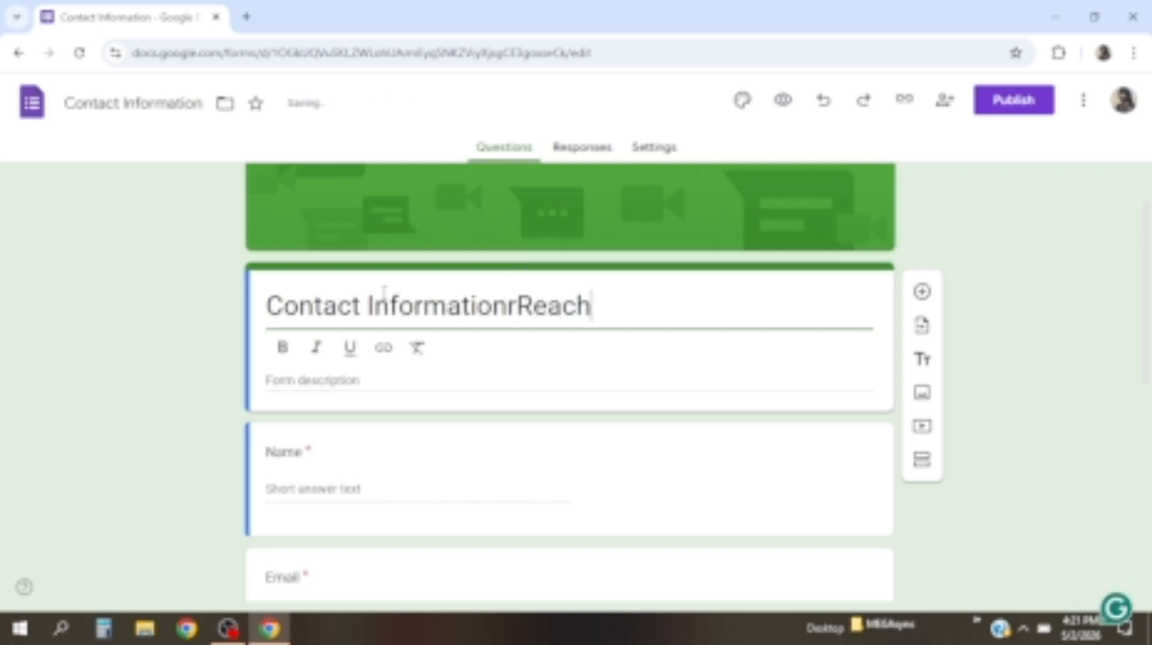
type(" me at")
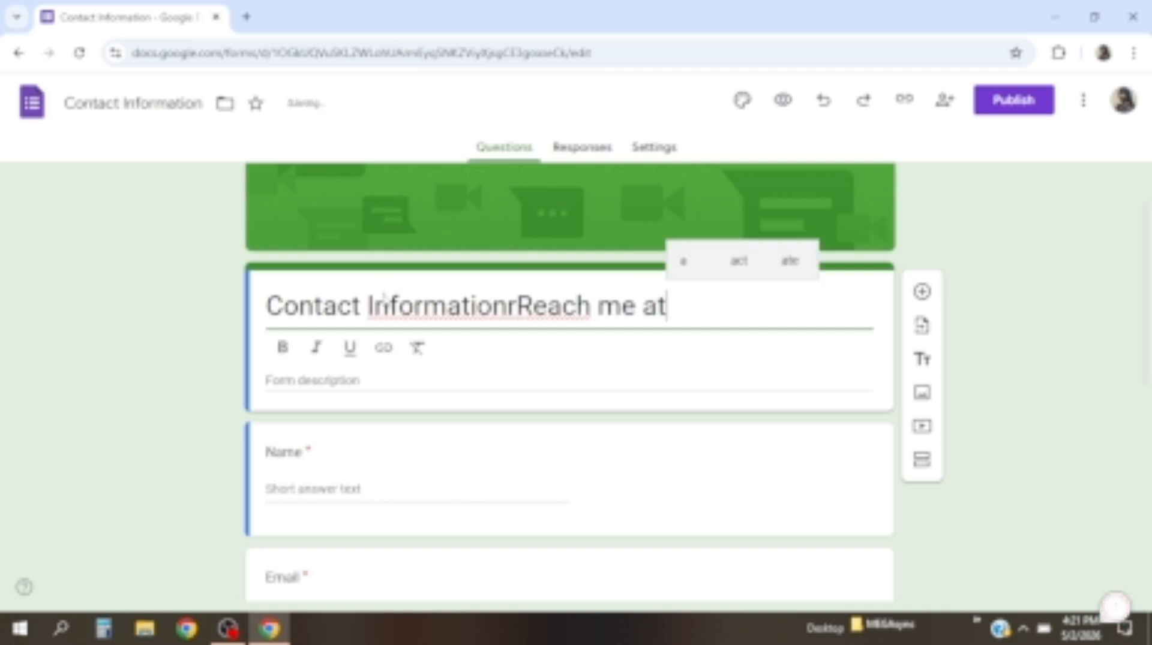
type(":")
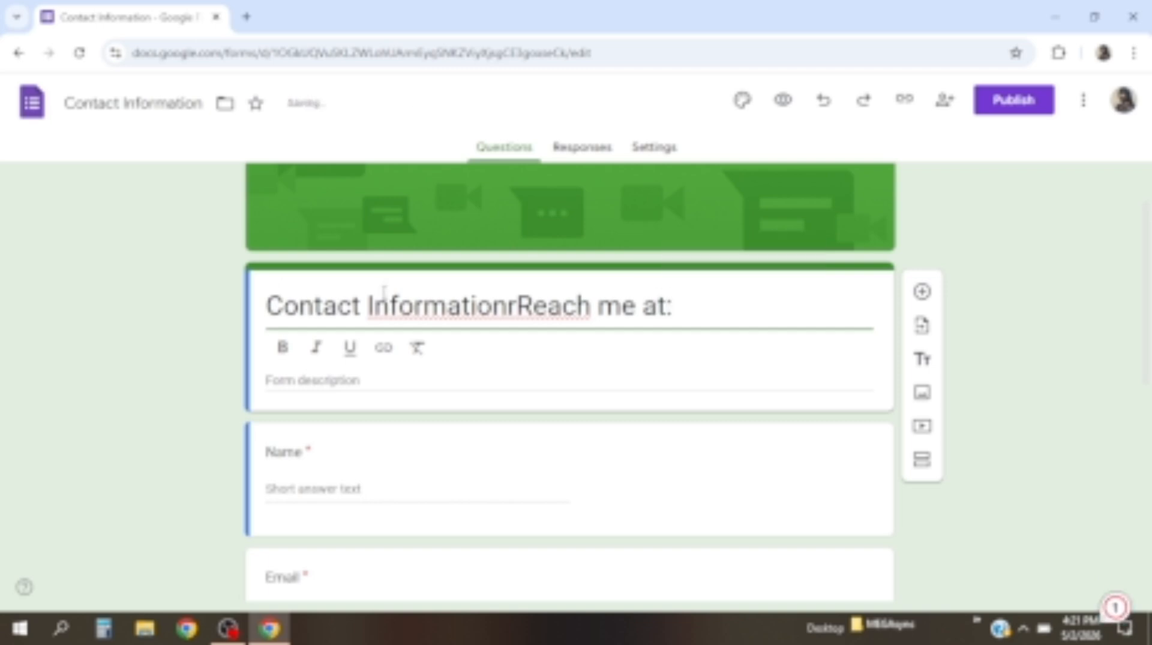
left_click(515, 308)
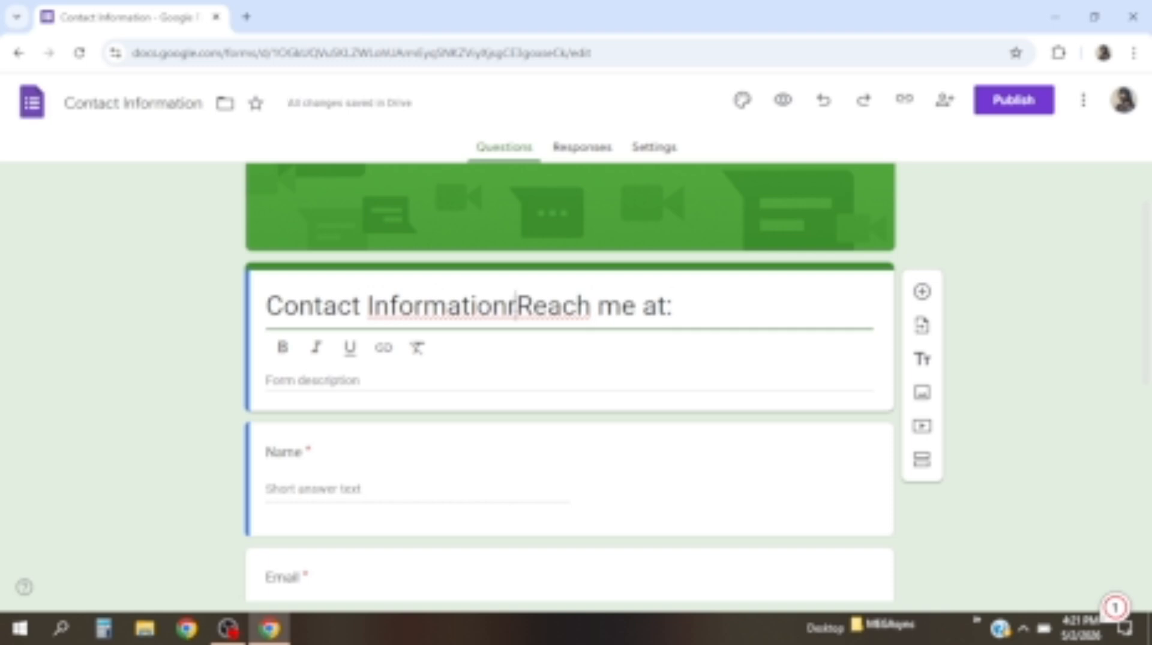
key("BackSpace")
key("BackSpace")
key("BackSpace")
key("BackSpace")
key("BackSpace")
key("BackSpace")
key("BackSpace")
key("BackSpace")
key("BackSpace")
key("BackSpace")
key("BackSpace")
key("BackSpace")
key("BackSpace")
key("BackSpace")
key("BackSpace")
key("BackSpace")
key("BackSpace")
key("BackSpace")
key("BackSpace")
key("BackSpace")
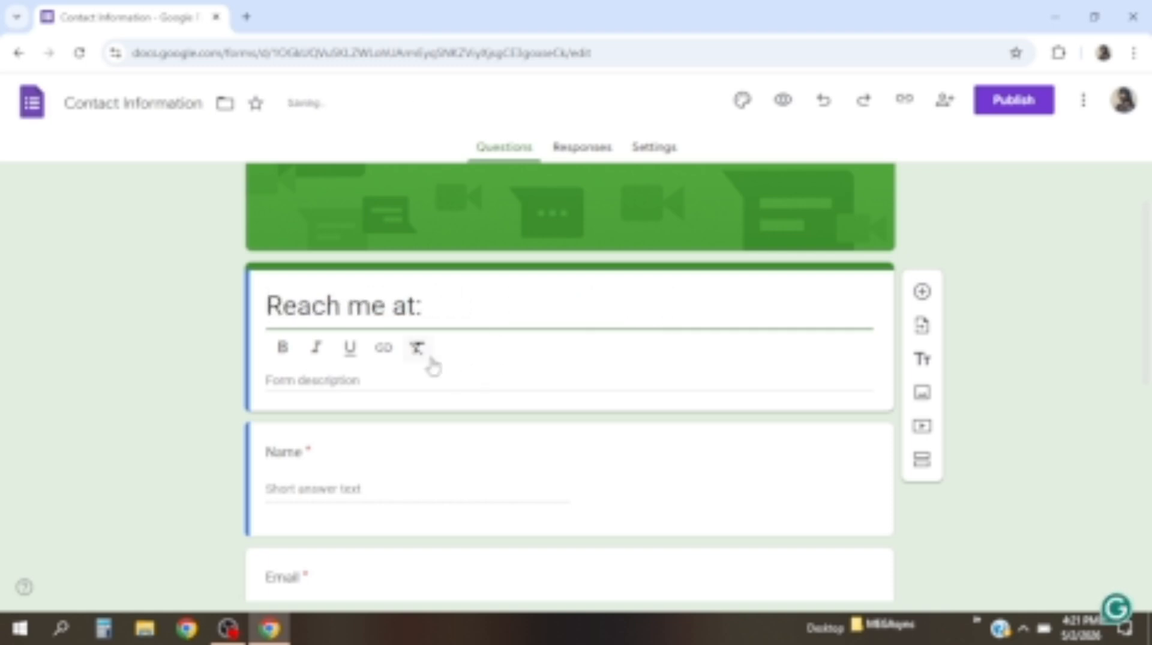
left_click(381, 380)
Enter 'Please kindly fill in your contact information' as the form description
scroll(380, 384, "up", 1)
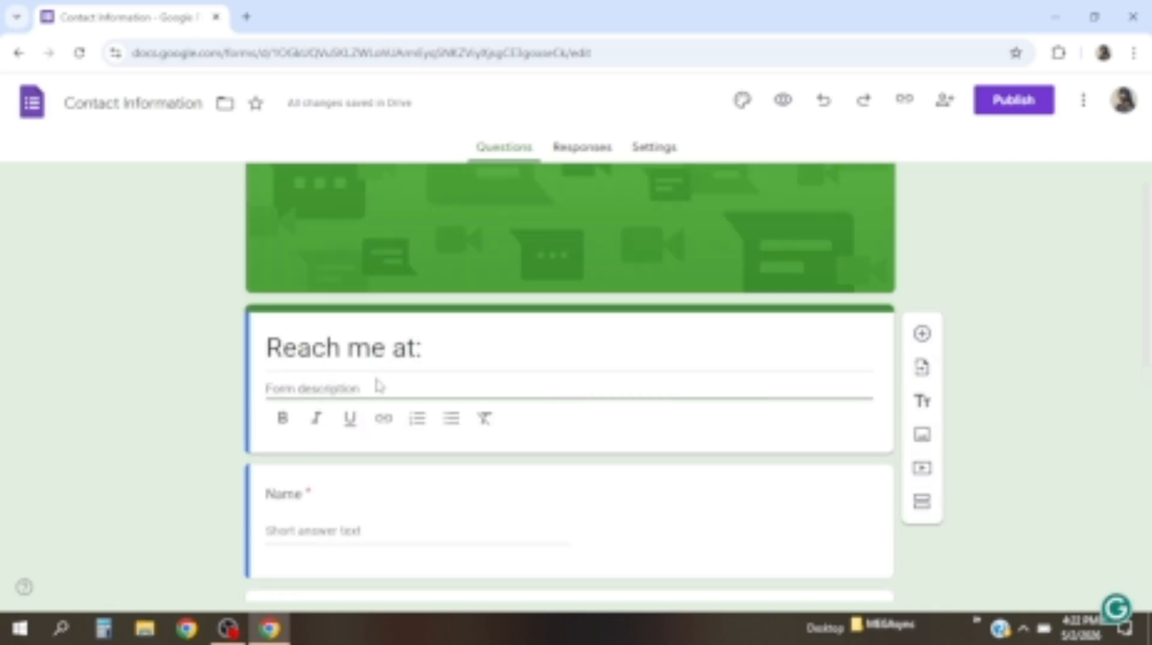
type("Ple")
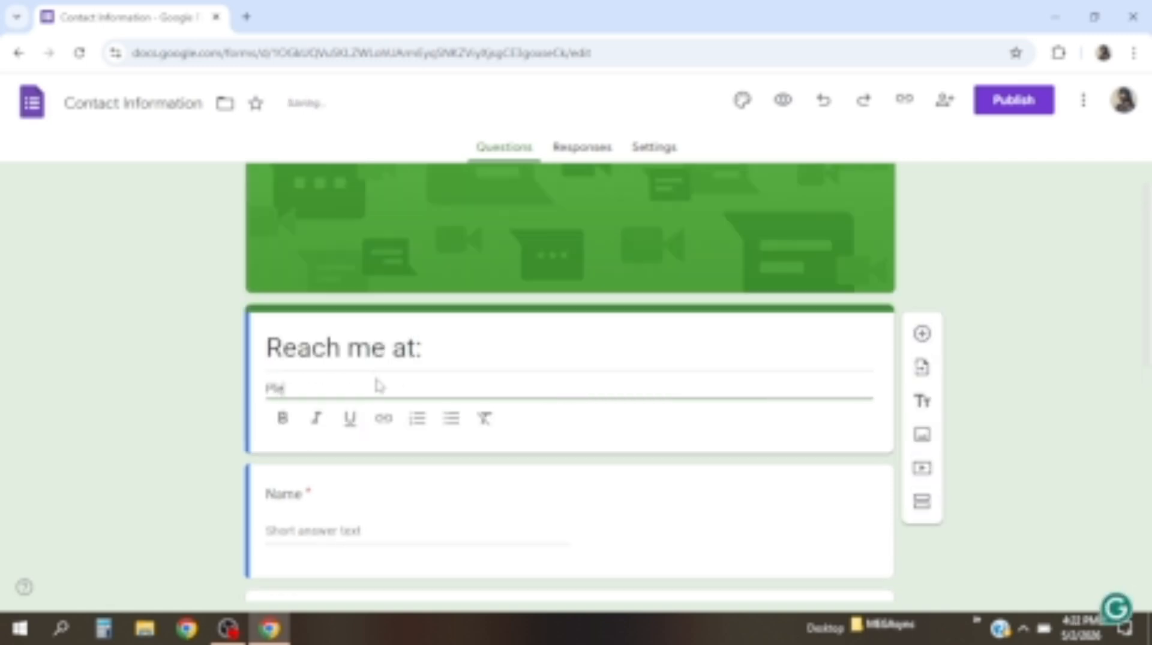
type("ase kind")
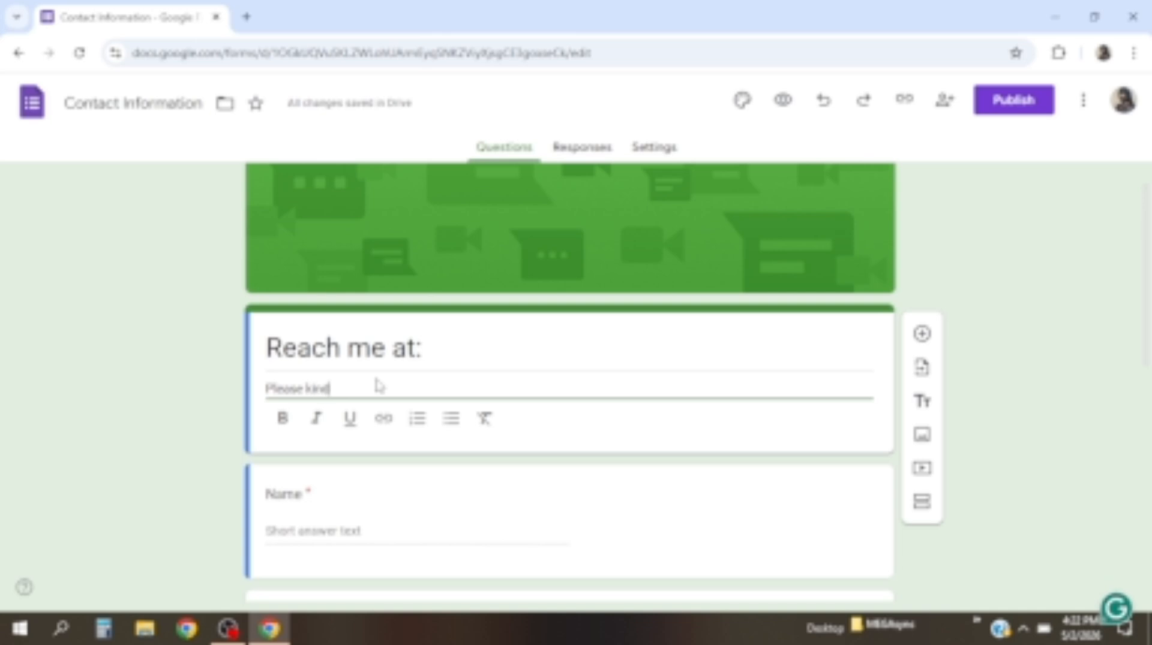
type("ly f")
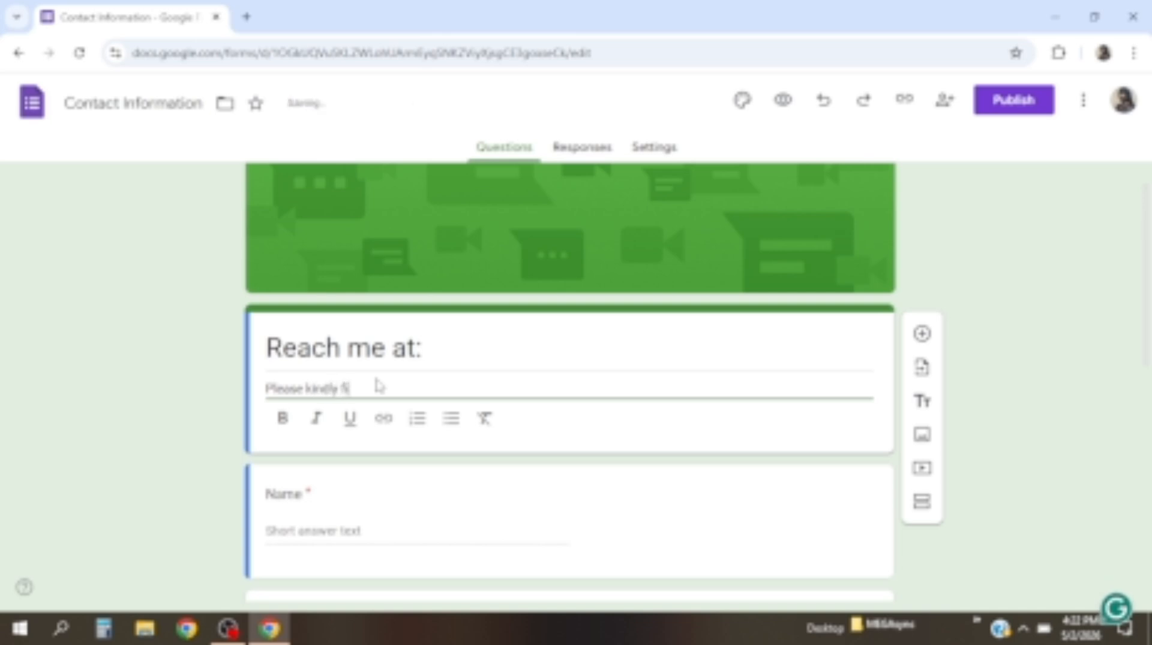
type("ill in y")
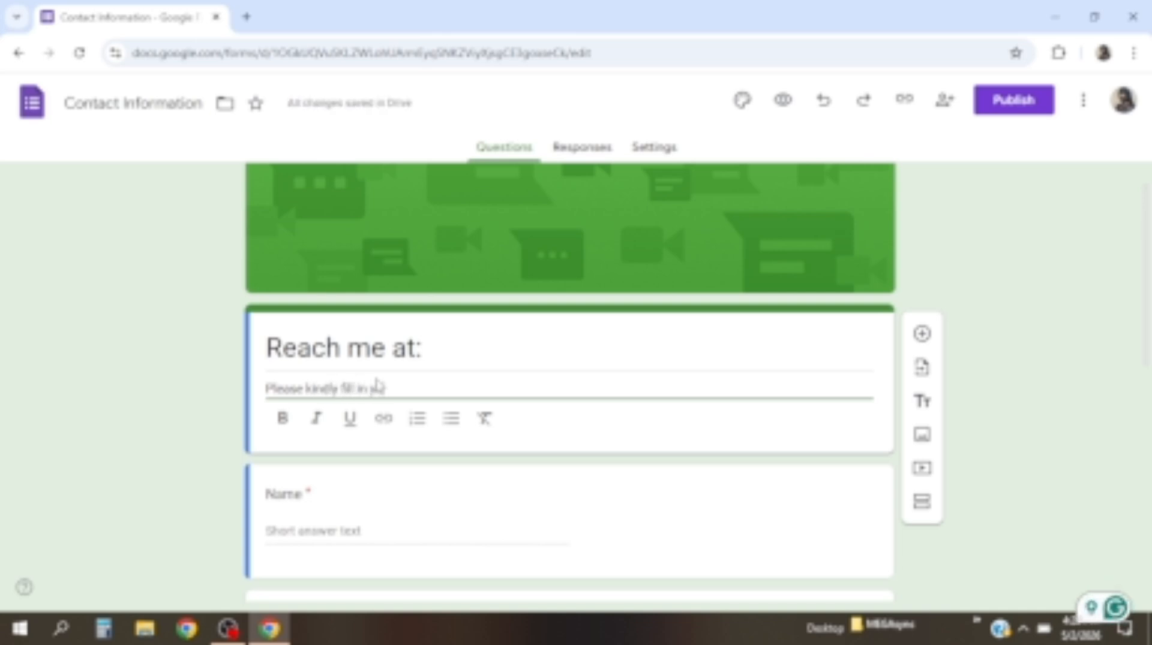
type("our contact infor")
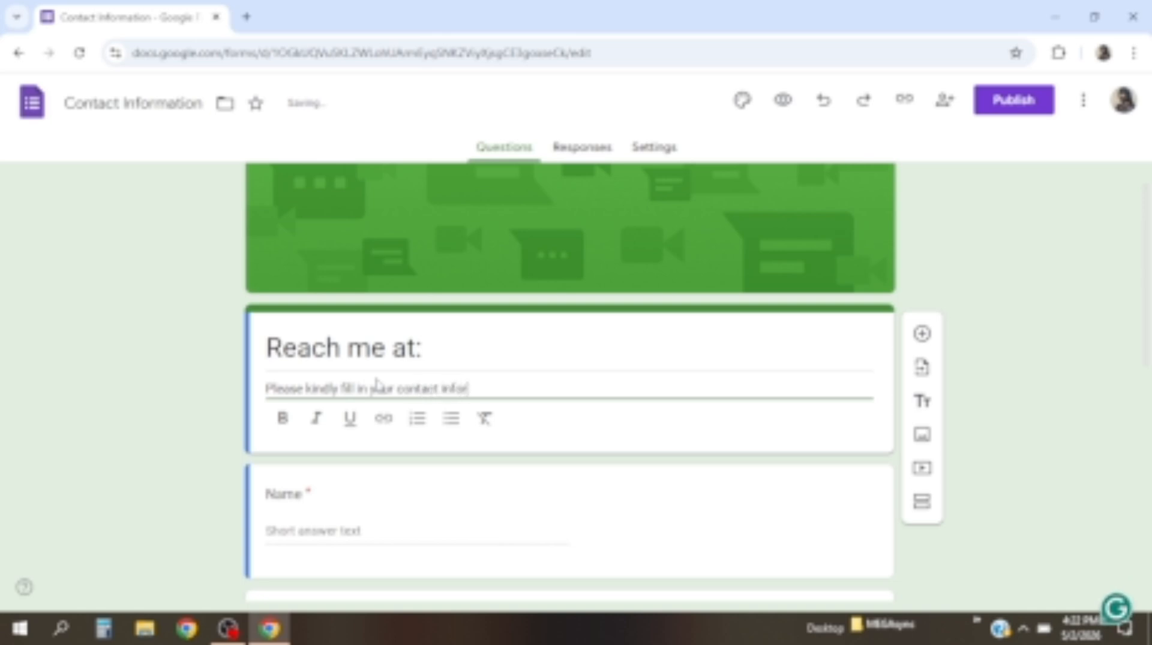
type("mation")
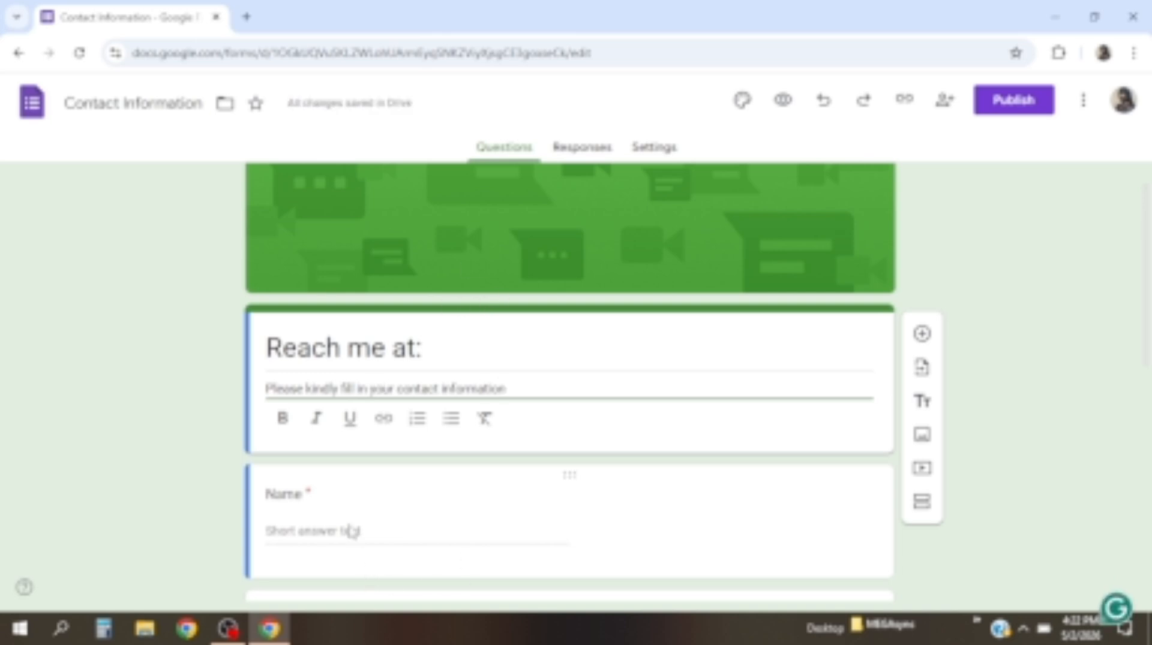
scroll(351, 528, "down", 1)
scroll(348, 525, "down", 1)
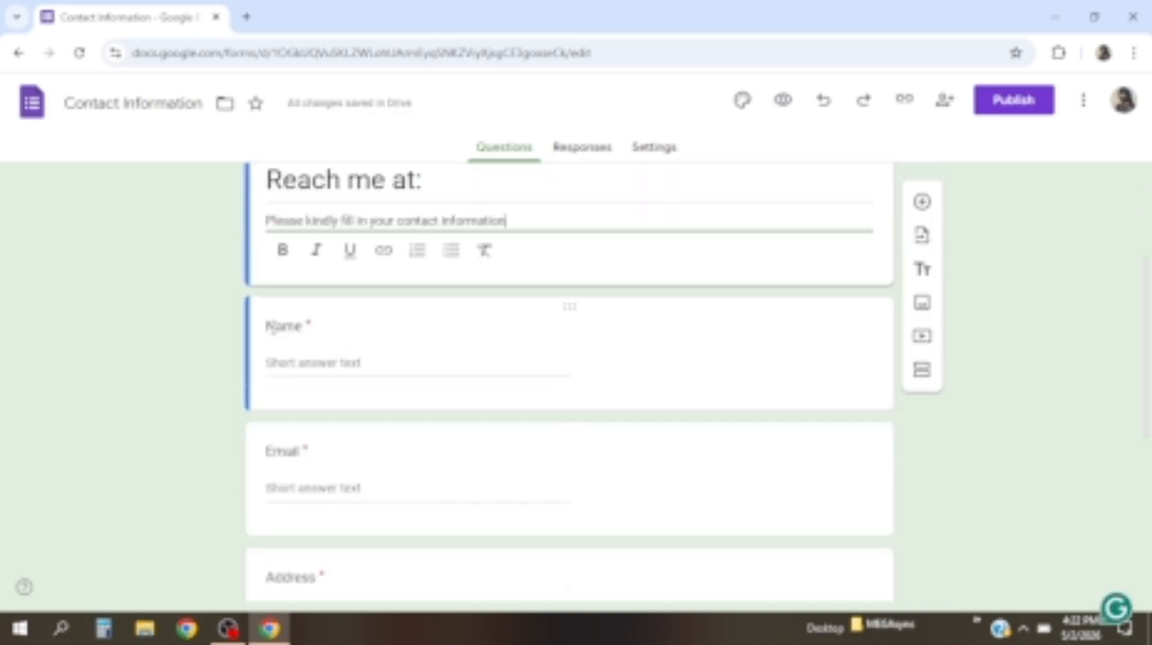
Retitle the first question from Name to 'Full name' and make that title bold
left_click(273, 327)
key("BackSpace")
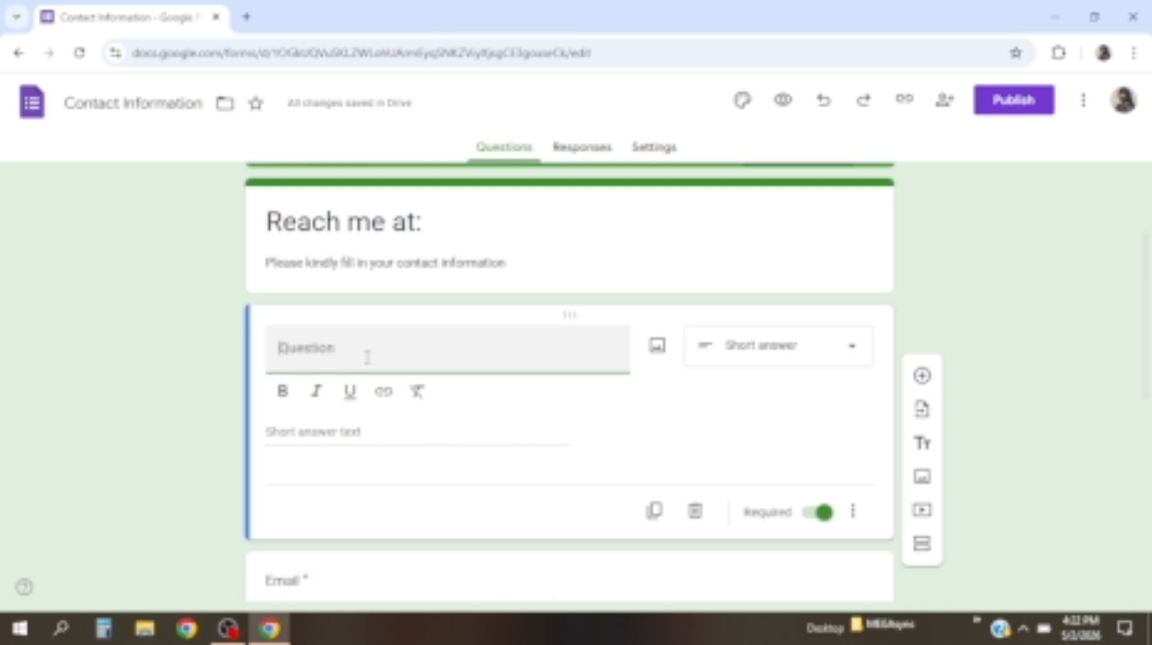
type("Fa")
type("ll name")
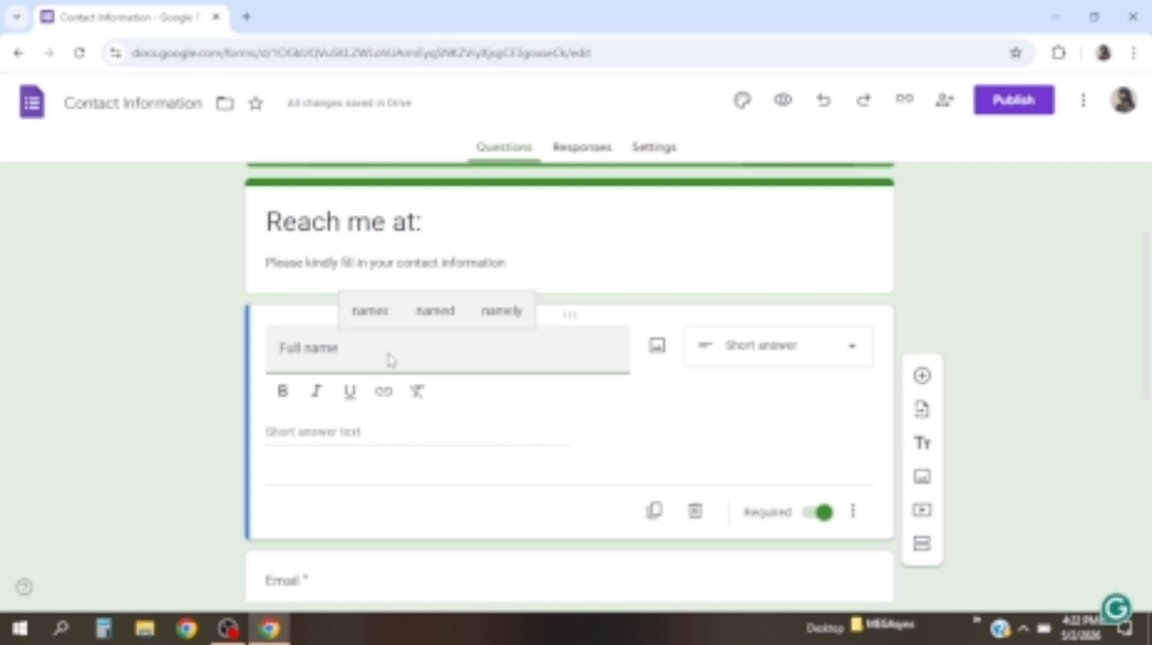
scroll(387, 363, "down", 2)
left_click_drag(339, 265, 279, 264)
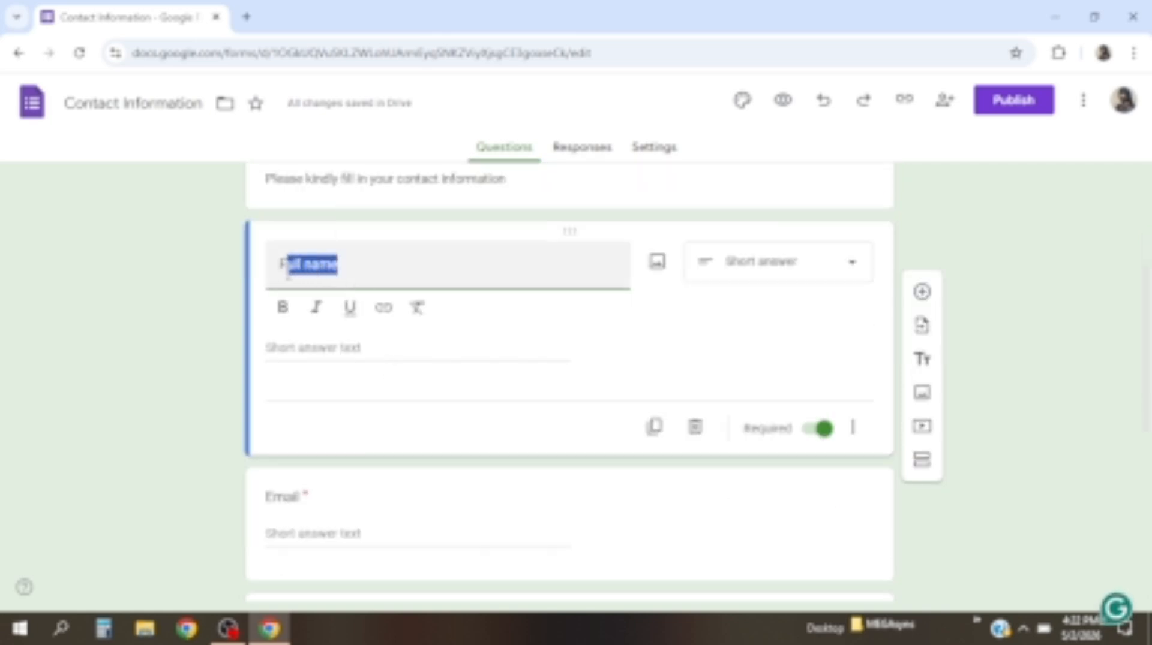
left_click(284, 309)
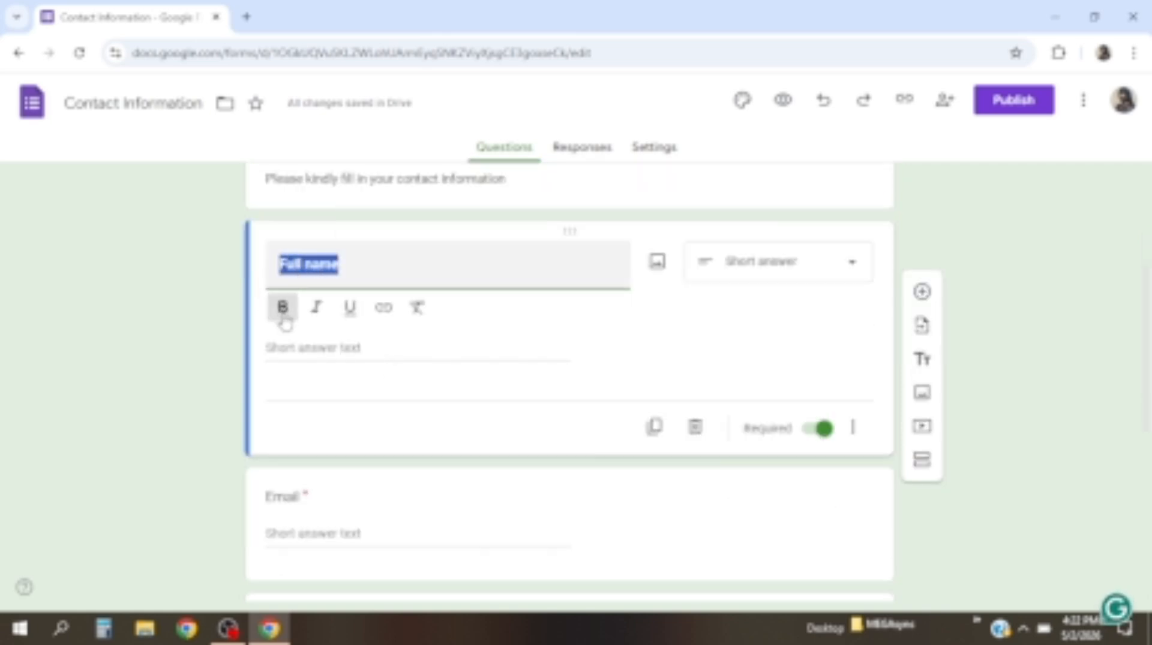
left_click(288, 504)
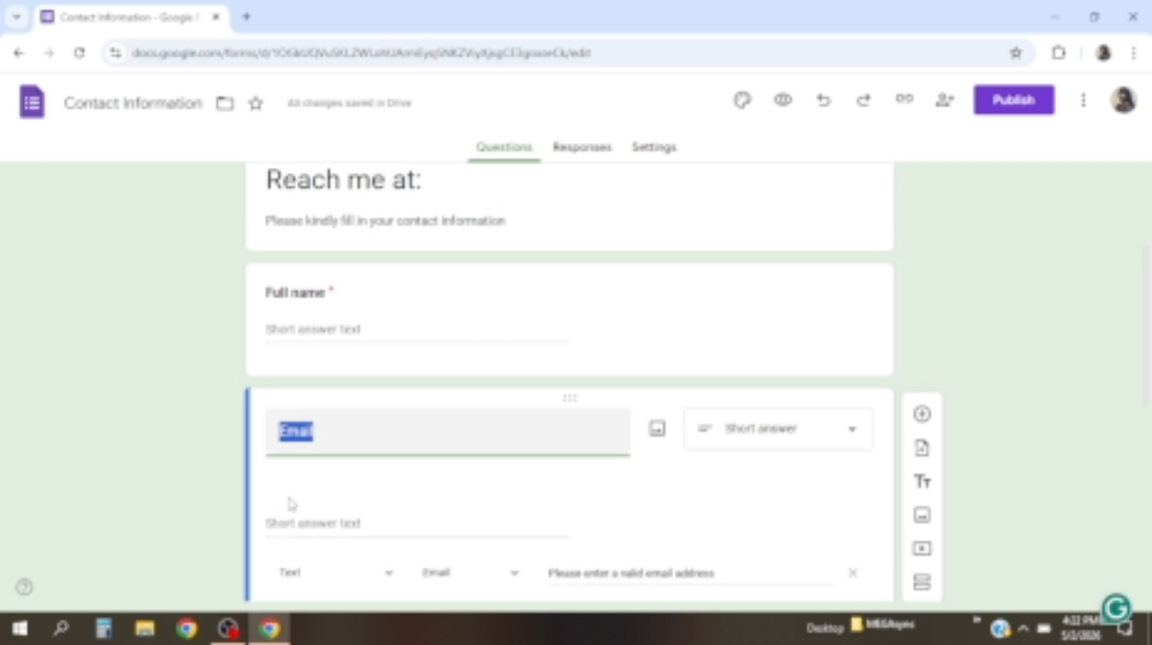
Make the Email and Phone number question titles bold
left_click(313, 441)
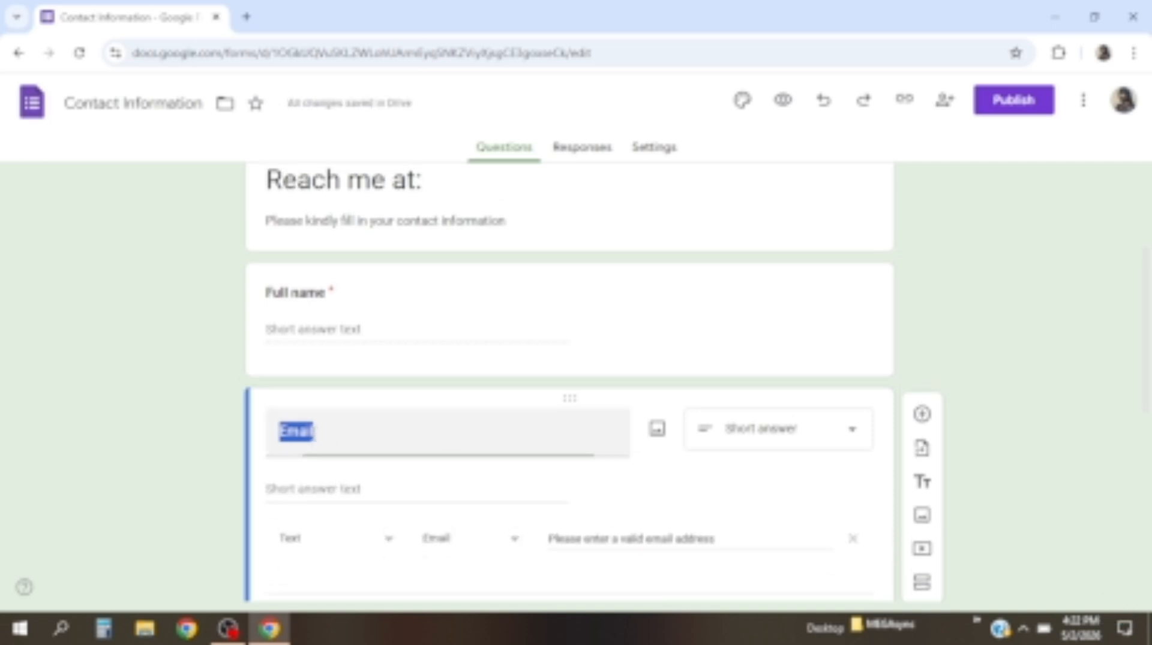
left_click(283, 480)
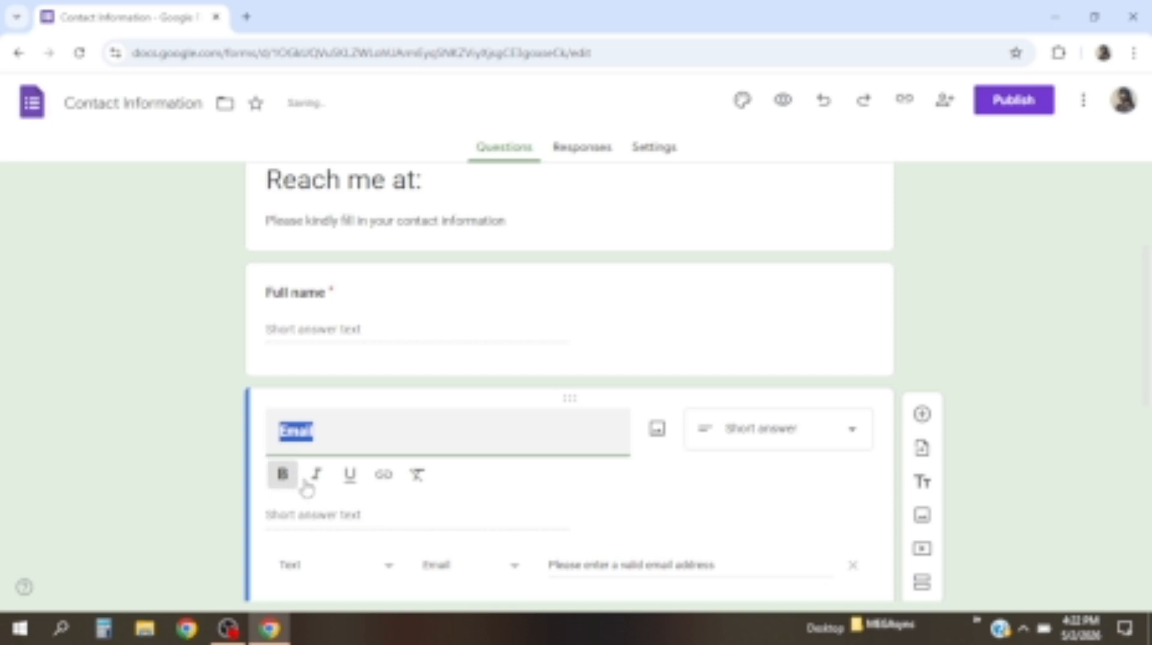
scroll(303, 483, "down", 5)
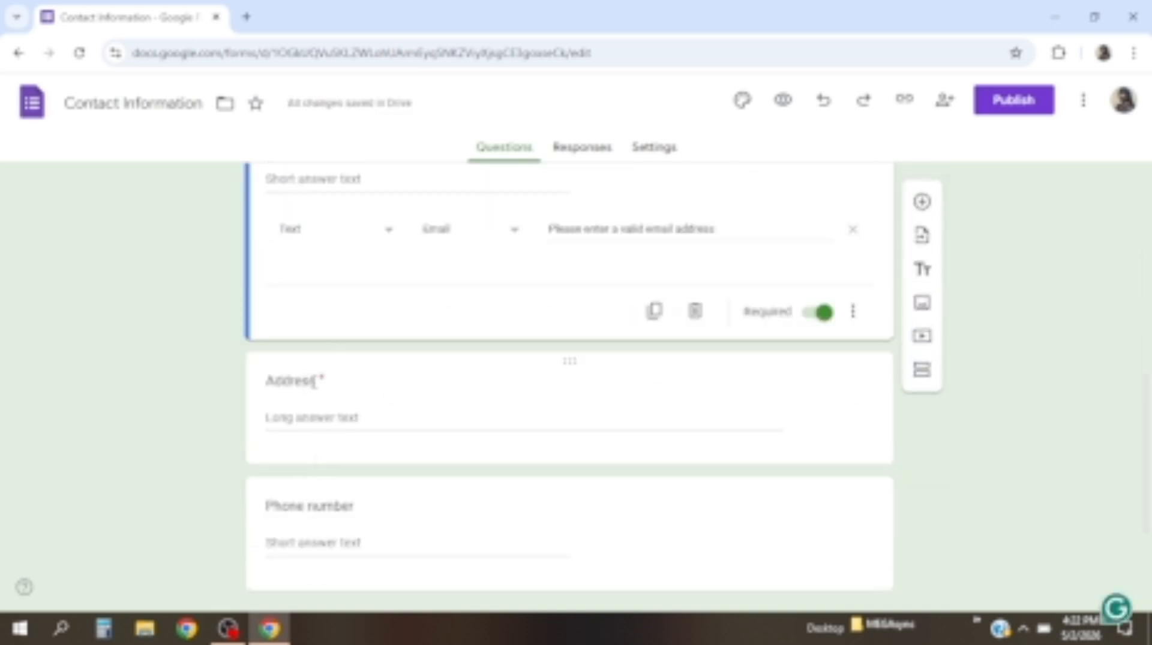
left_click(308, 382)
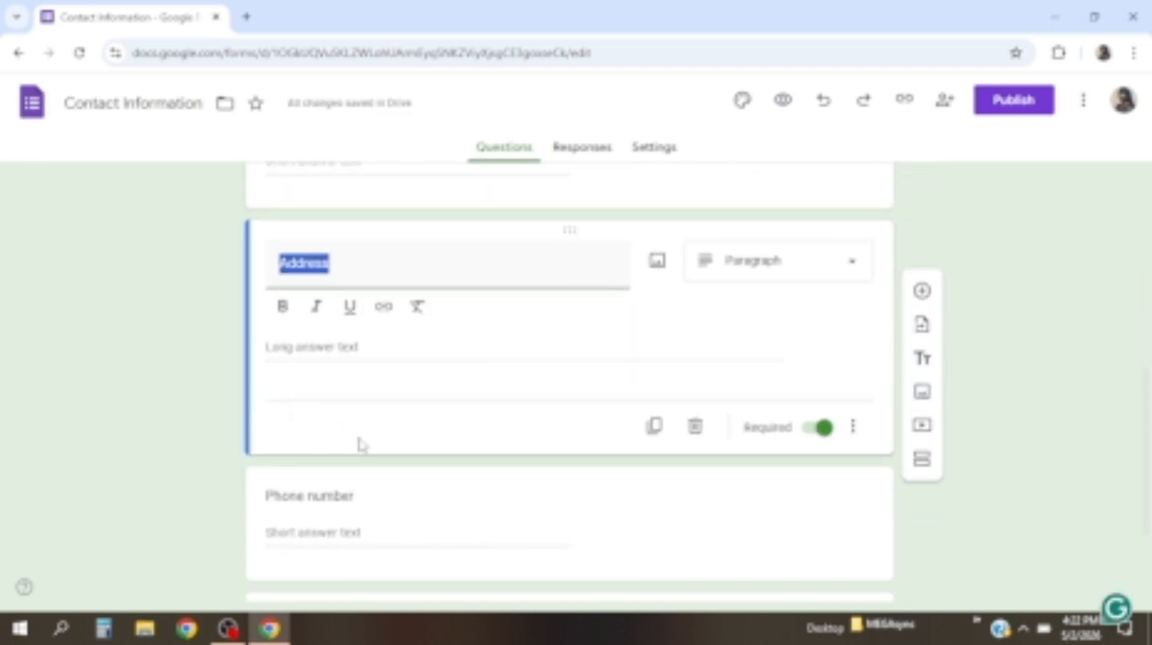
scroll(356, 434, "down", 1)
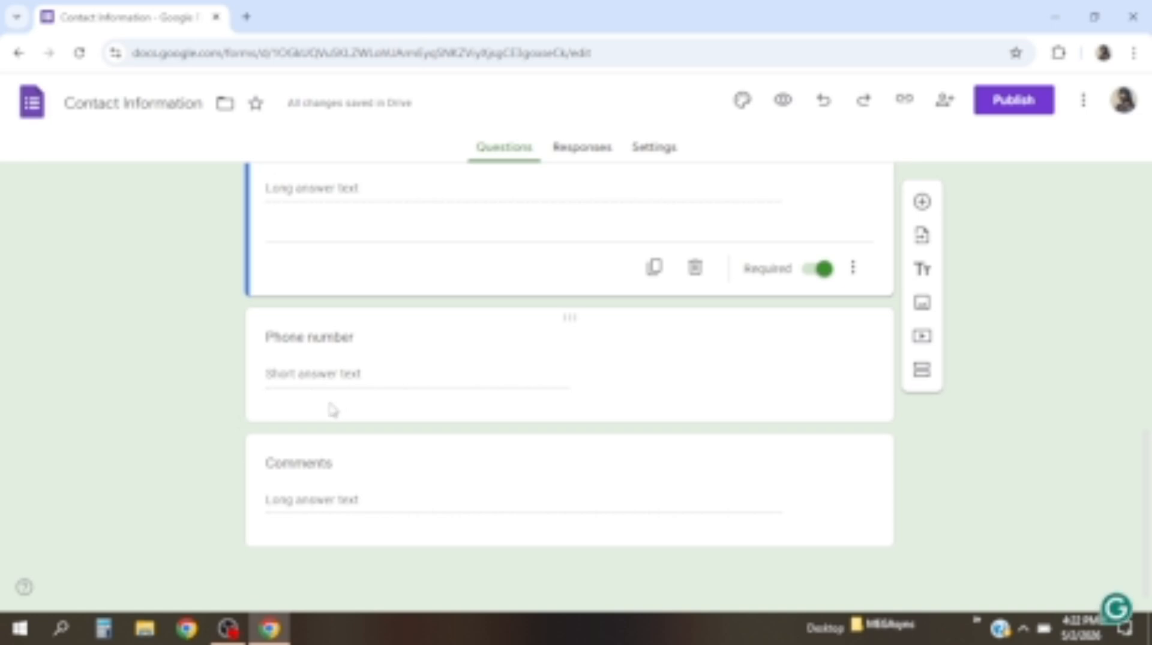
left_click(308, 347)
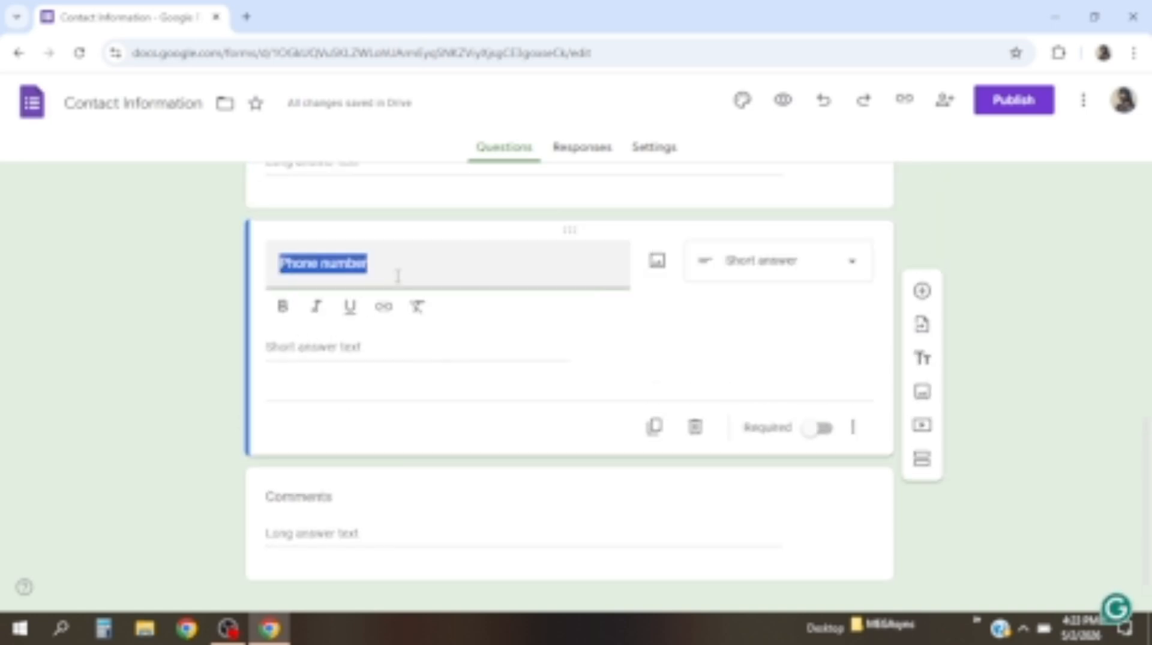
left_click(283, 307)
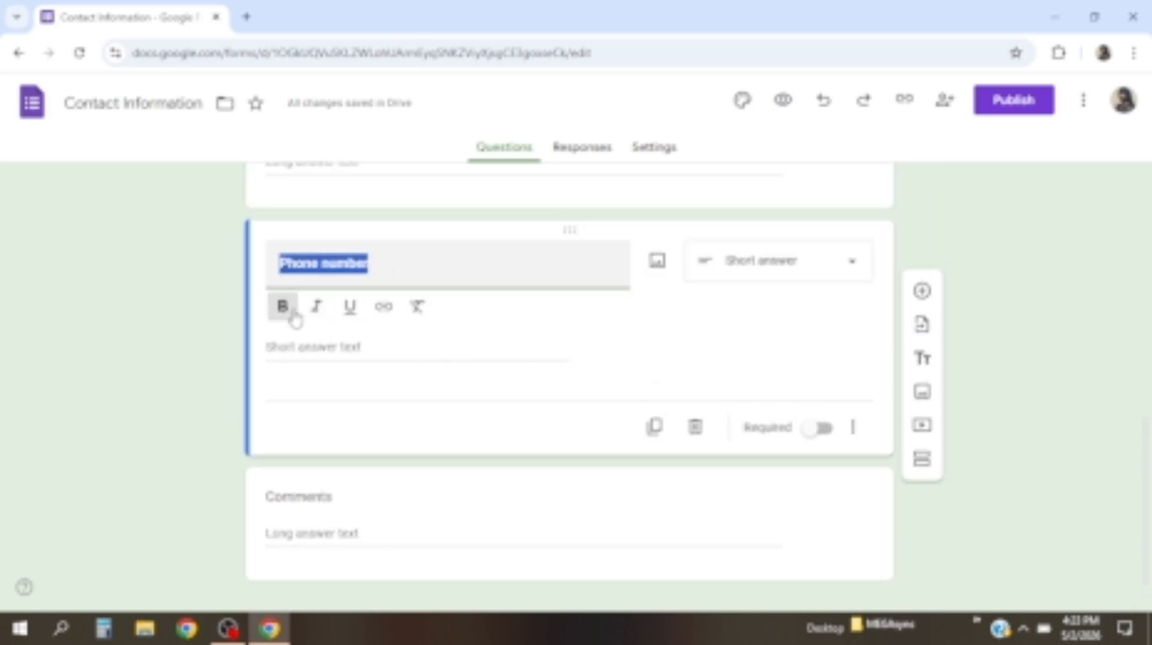
Make the Address and Comments question titles bold
scroll(293, 309, "up", 1)
scroll(293, 310, "up", 2)
left_click(309, 375)
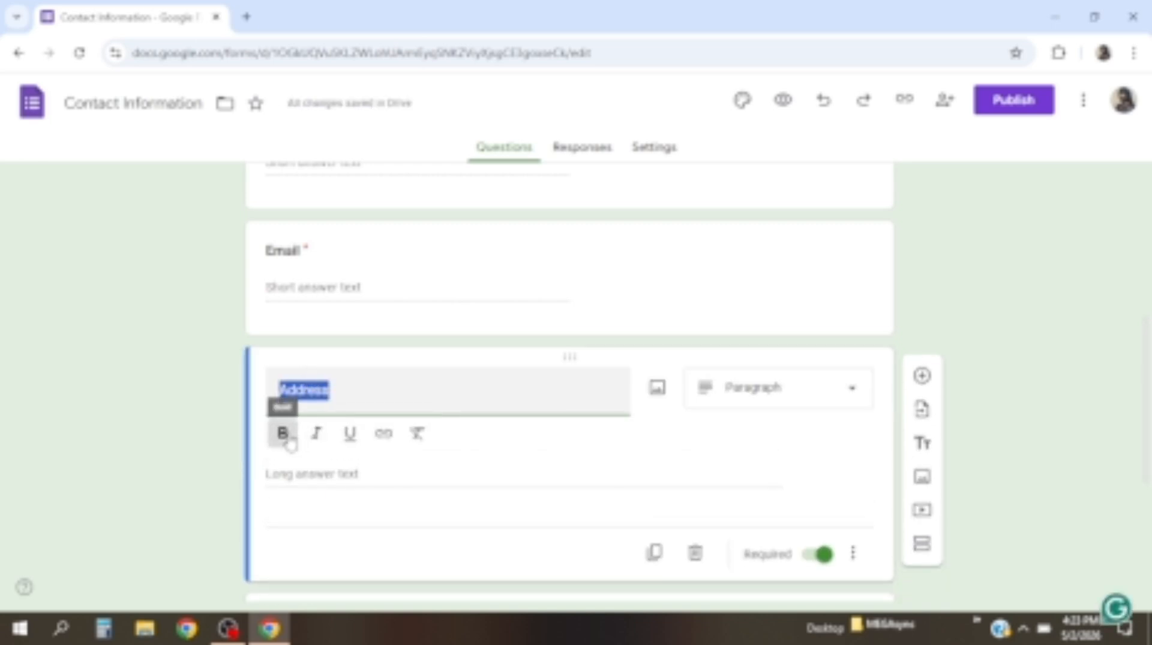
left_click(287, 436)
scroll(307, 441, "down", 3)
scroll(309, 450, "up", 1)
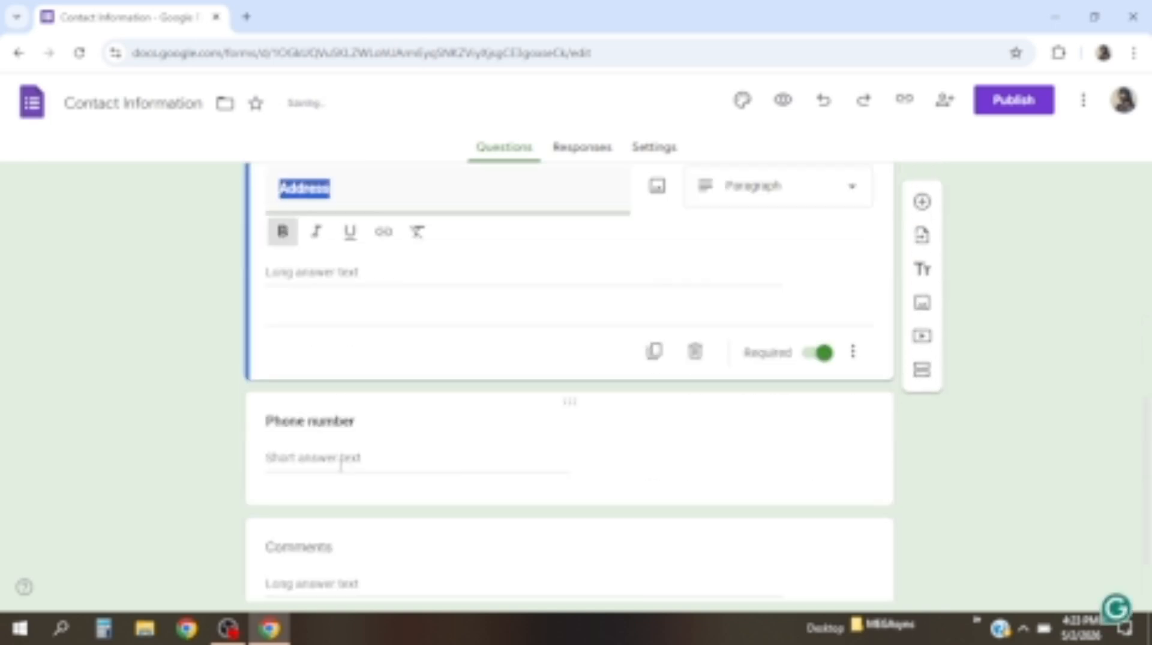
scroll(340, 478, "down", 1)
left_click(338, 461)
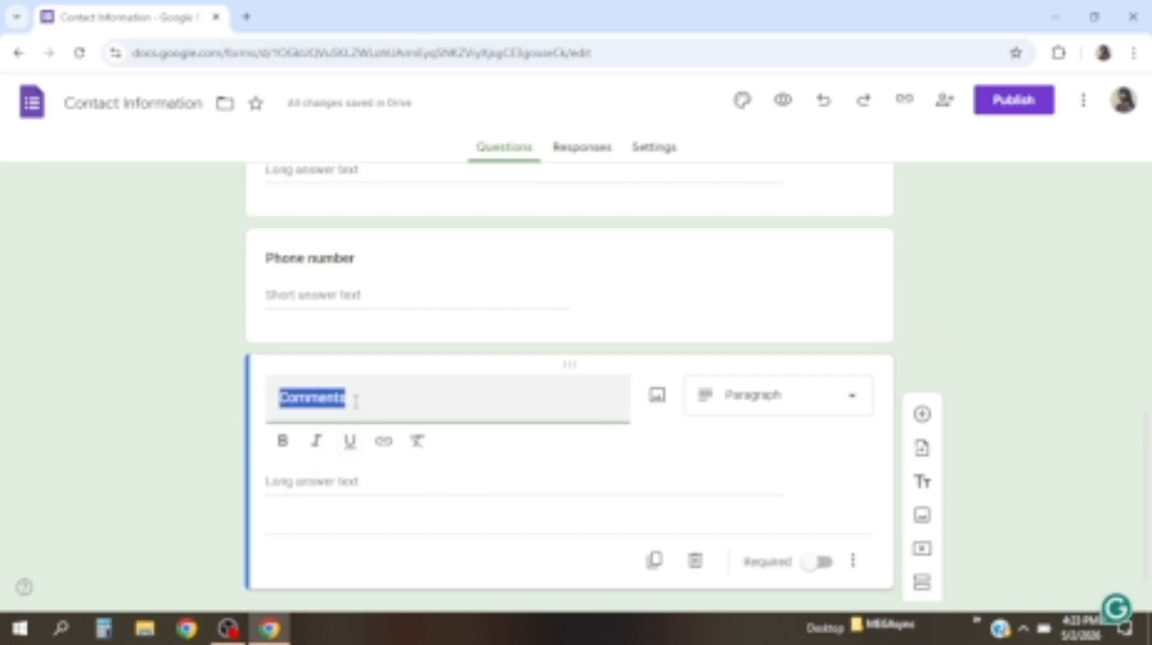
left_click(282, 442)
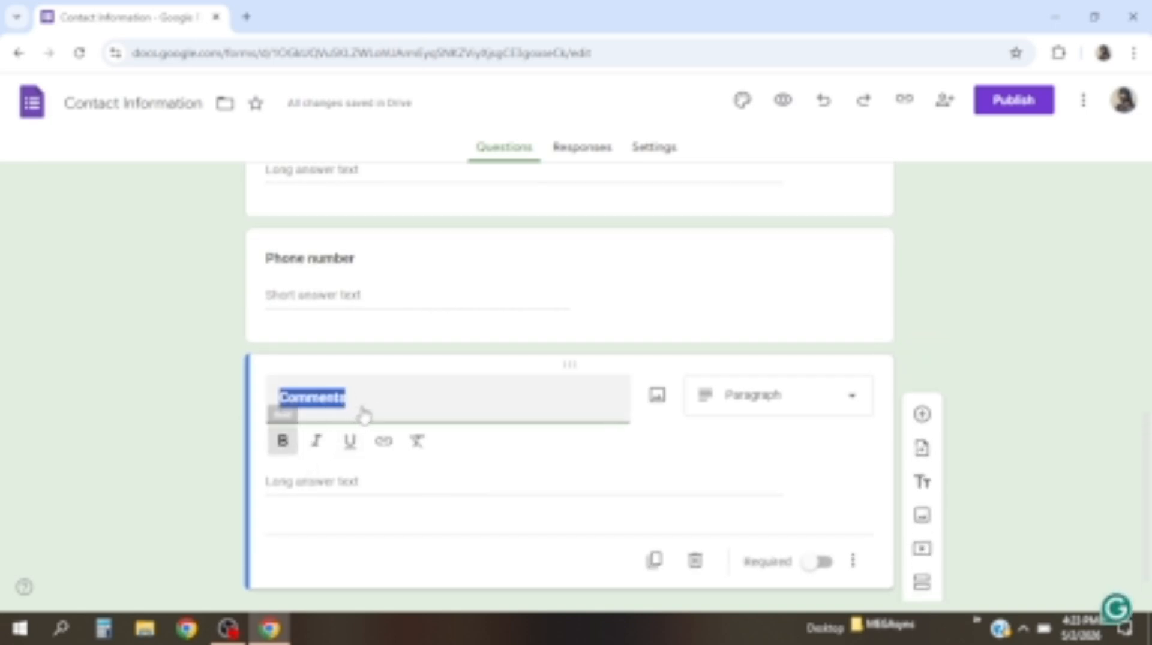
scroll(372, 406, "up", 10)
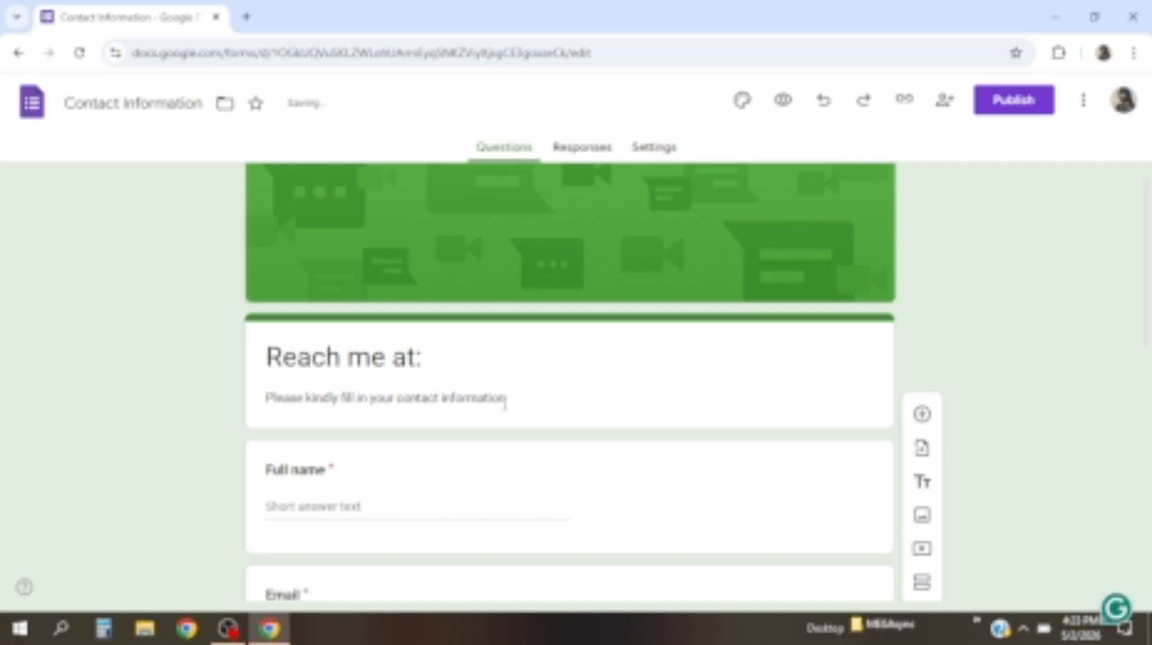
Keep Full name as a Short answer question with the Required toggle switched on
scroll(507, 474, "down", 3)
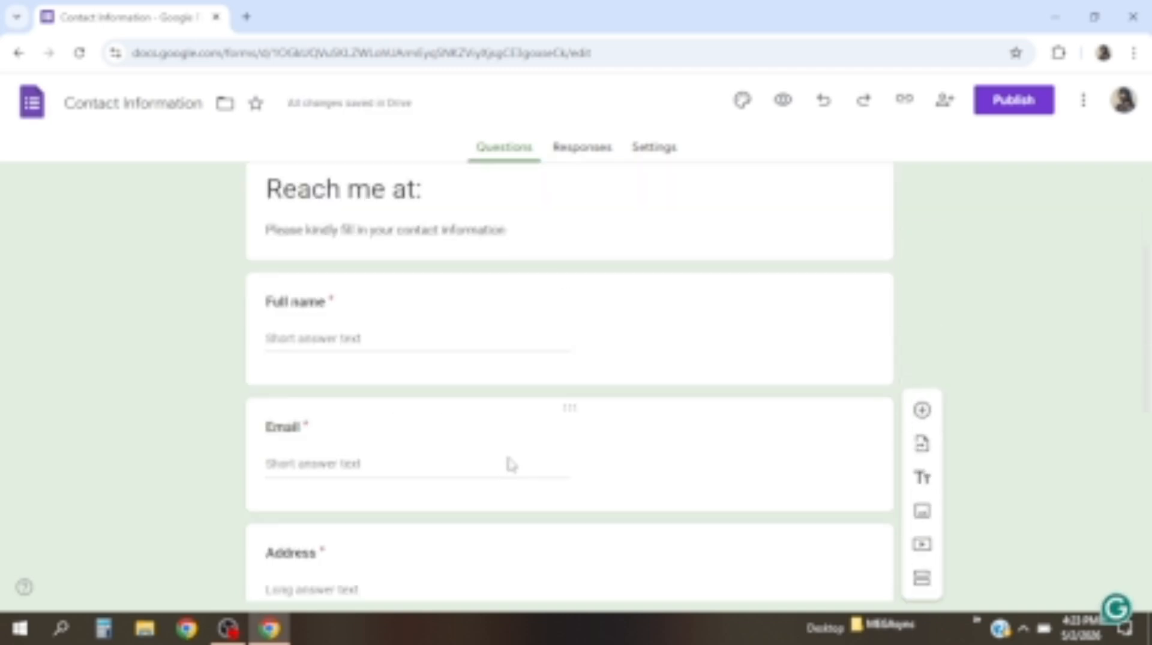
left_click(542, 327)
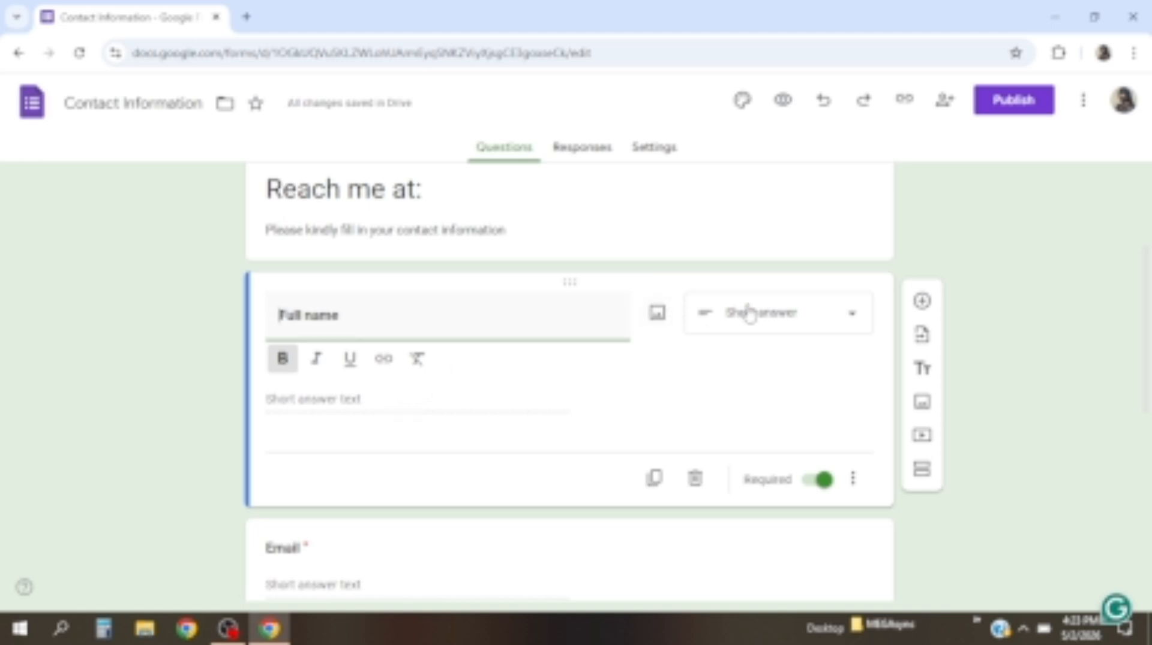
left_click(852, 323)
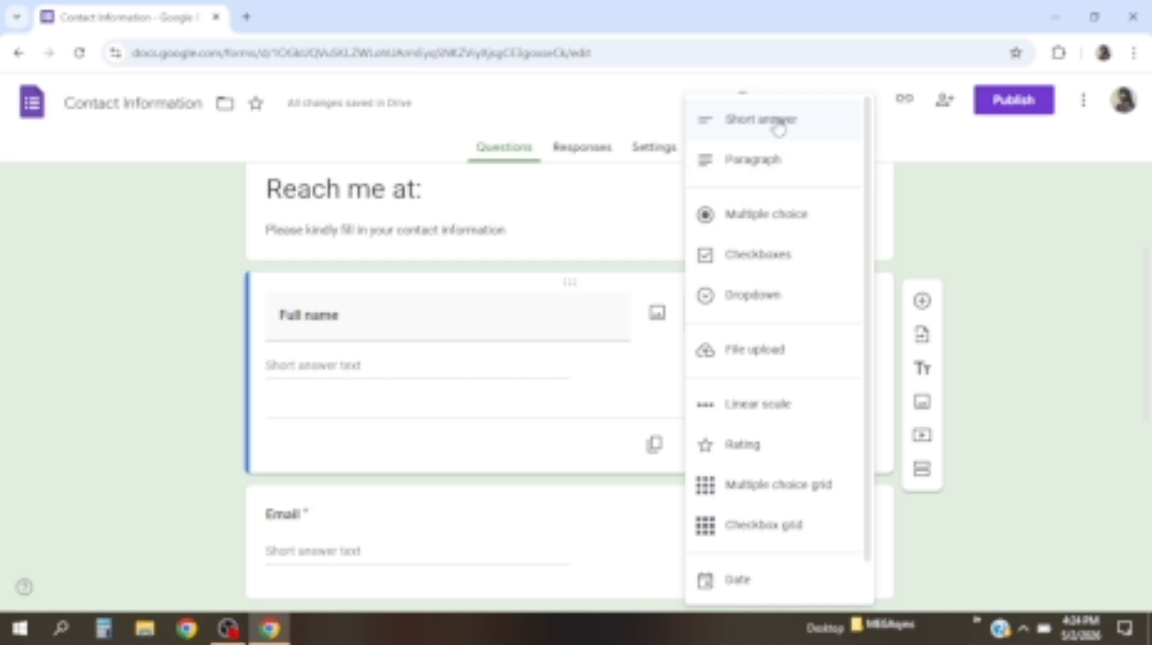
left_click(628, 369)
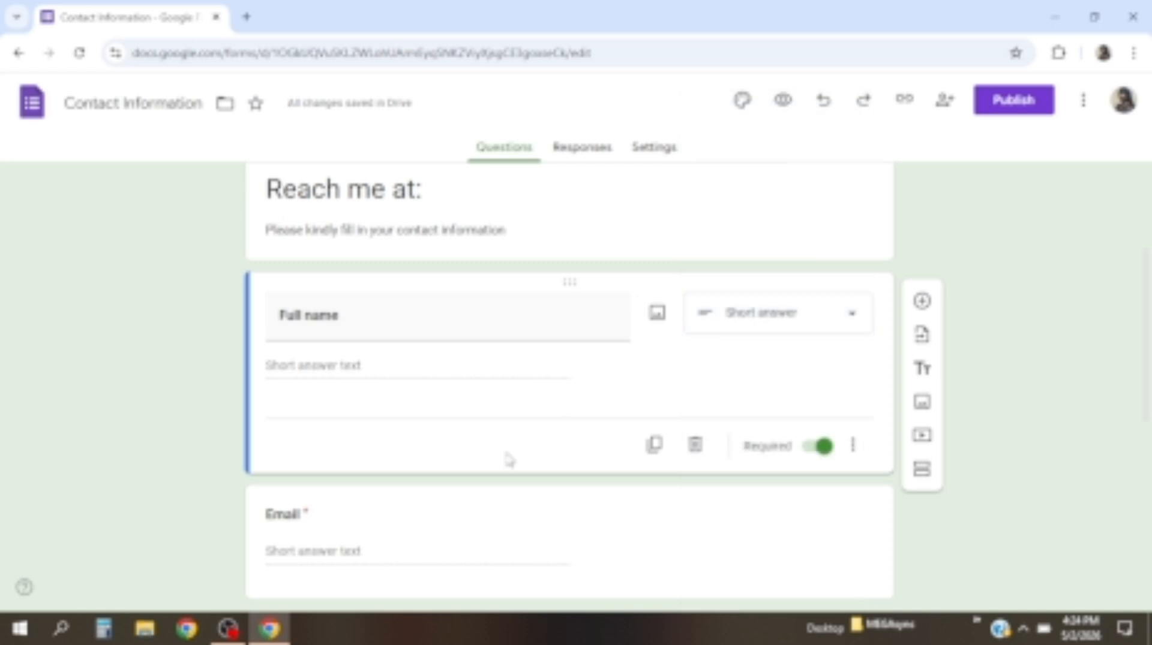
scroll(509, 460, "down", 3)
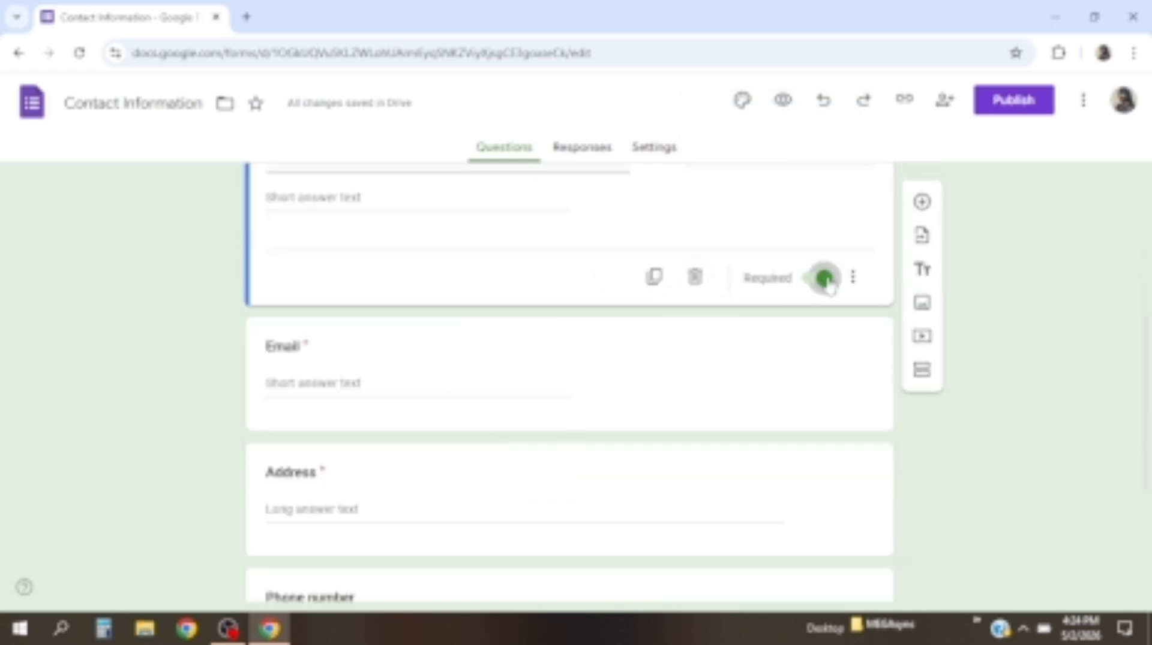
left_click(826, 279)
scroll(816, 285, "up", 2)
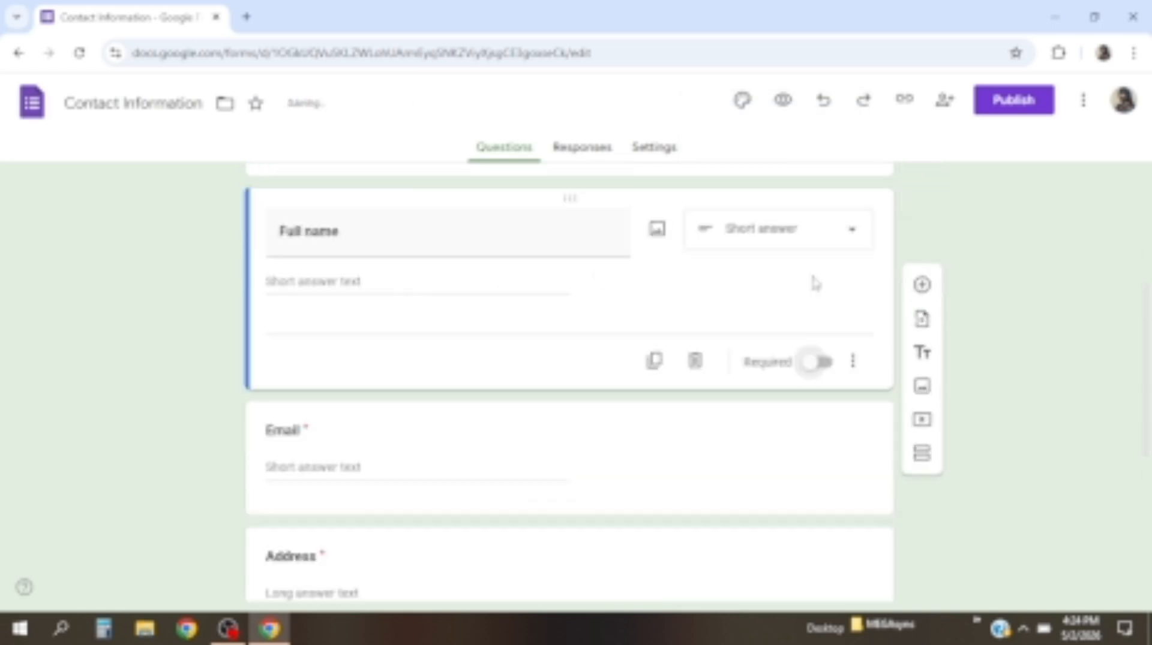
scroll(816, 284, "up", 2)
left_click(801, 448)
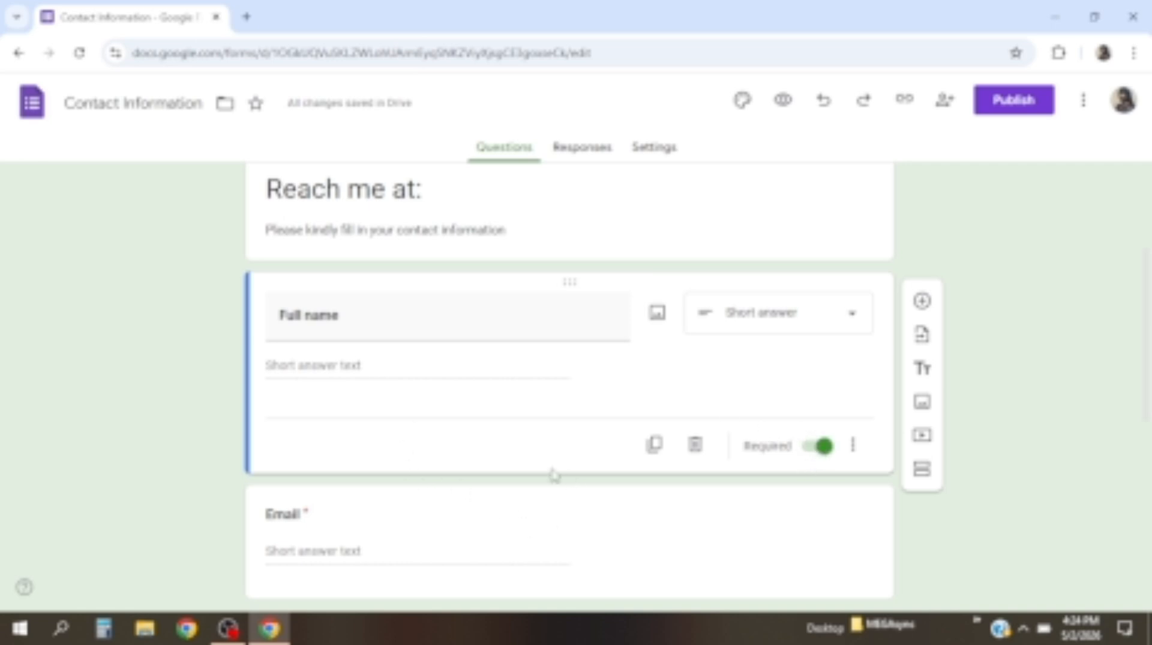
Replace the Email question title with 'what is victory to you?'
scroll(430, 513, "down", 1)
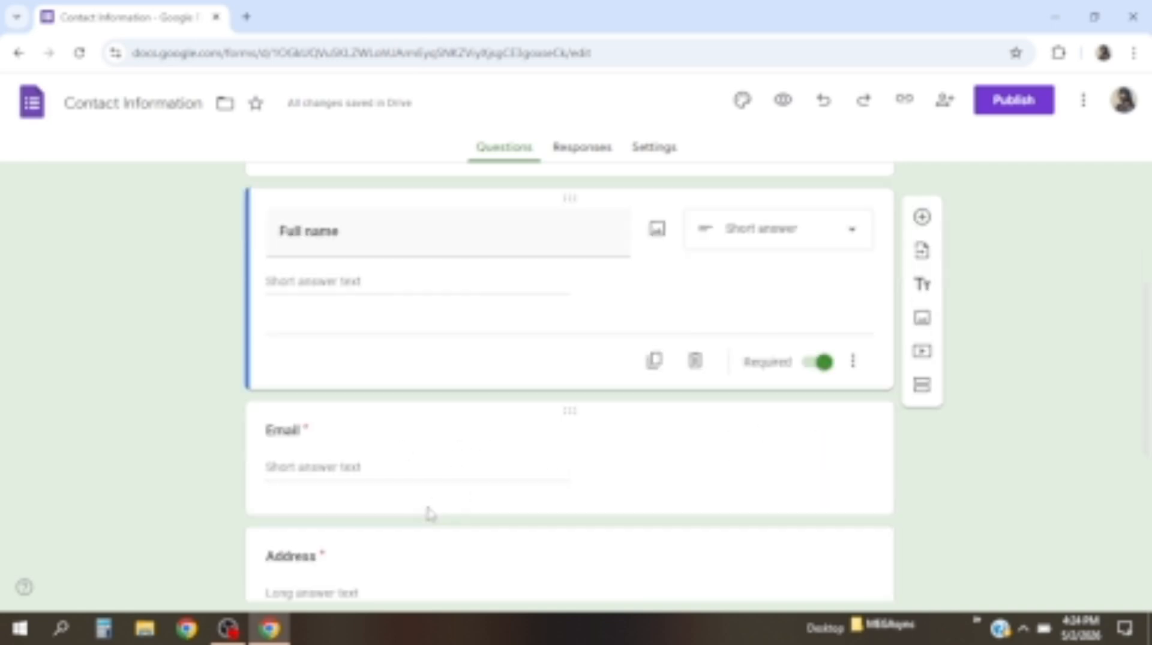
left_click(293, 429)
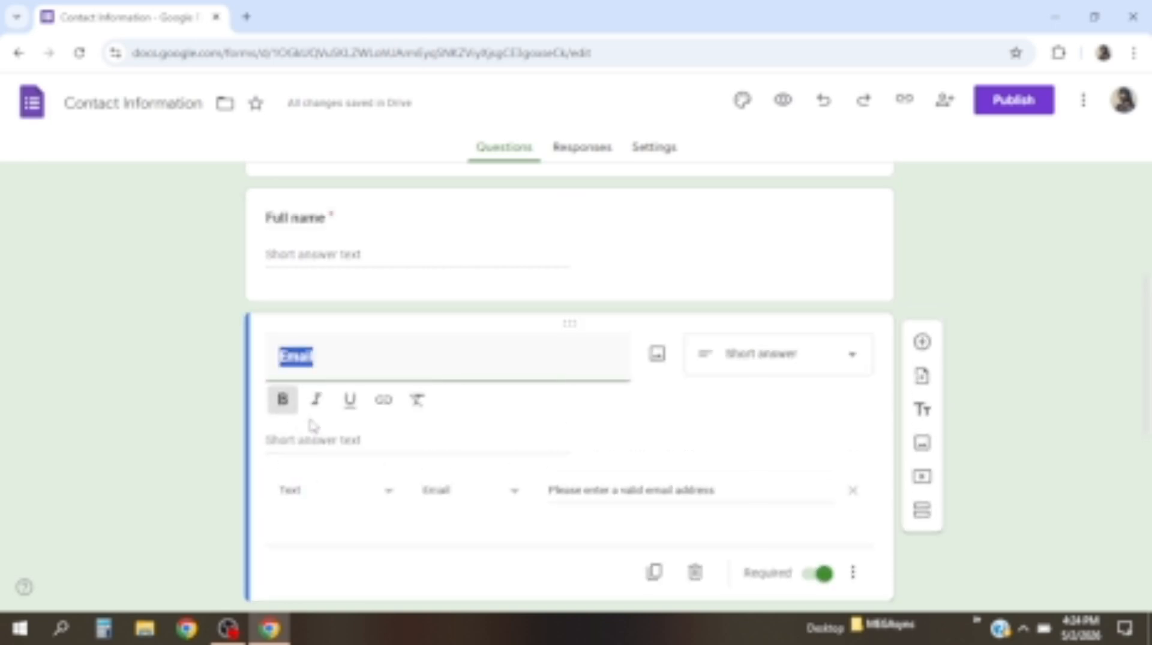
key("BackSpace")
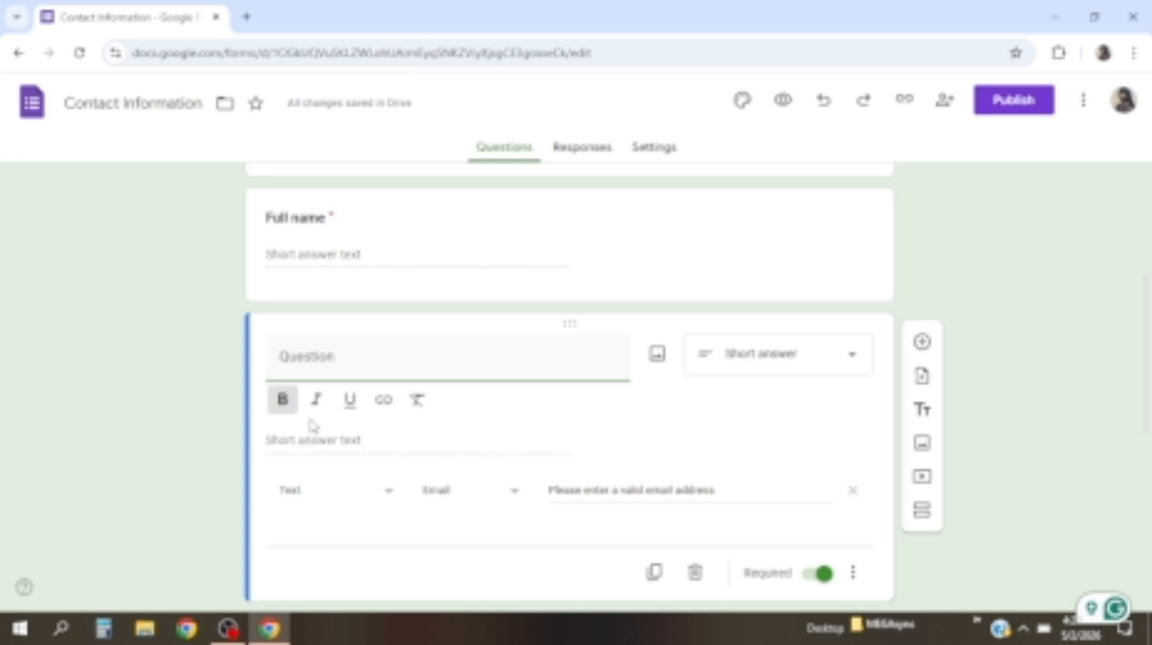
type("what is v")
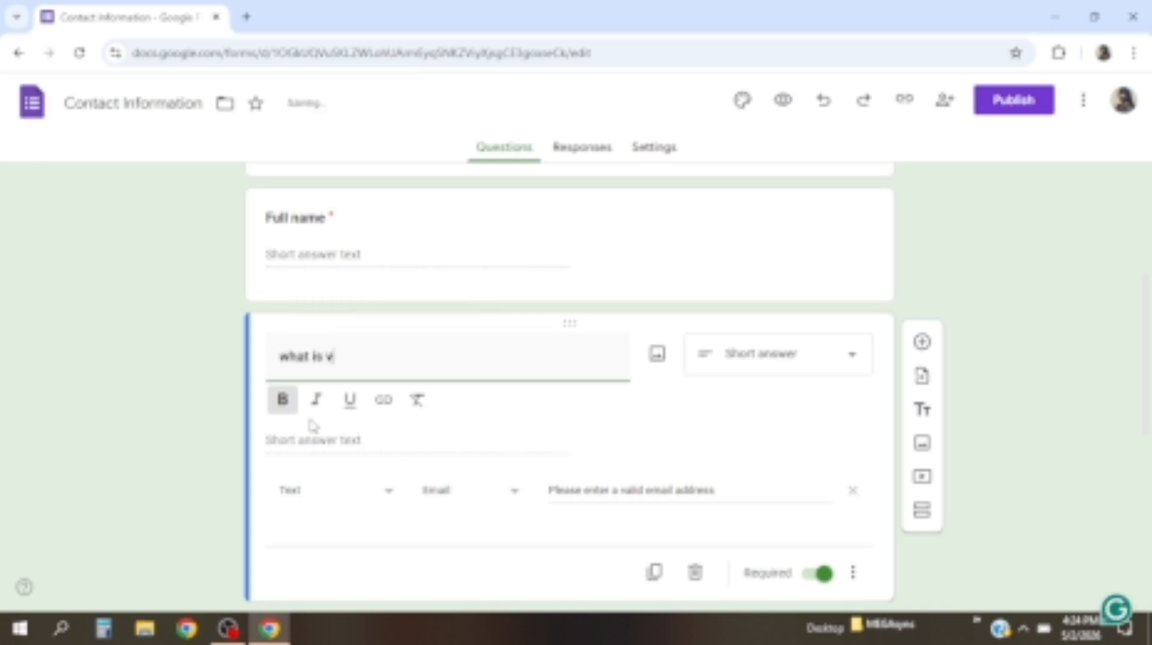
type("ictory ")
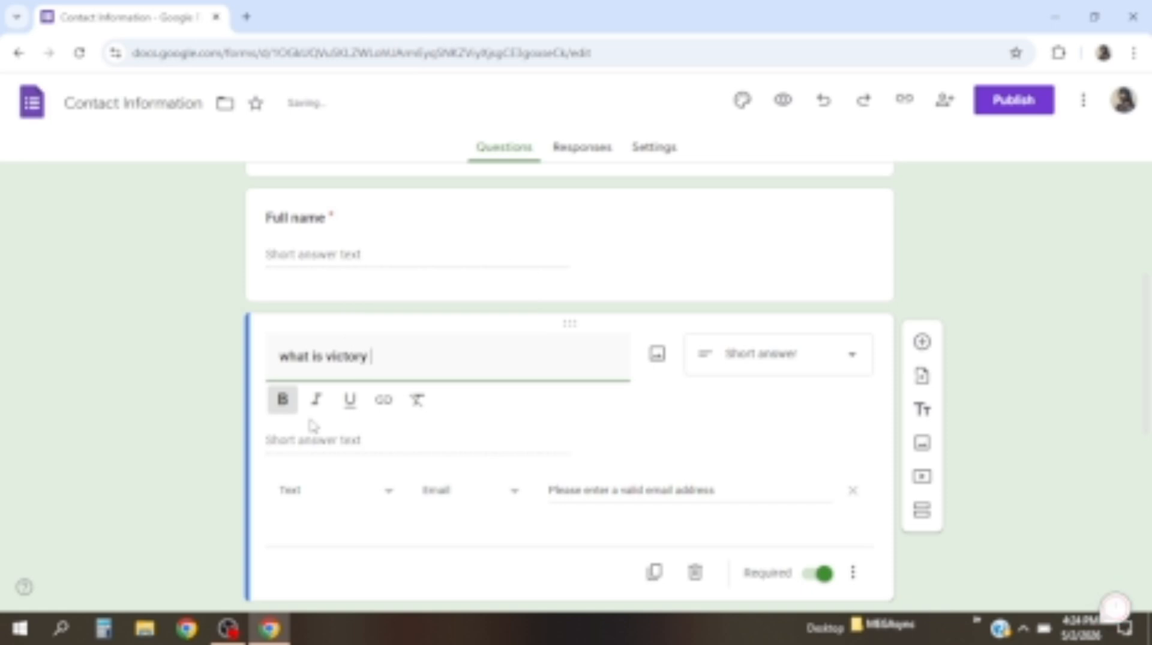
type("to you")
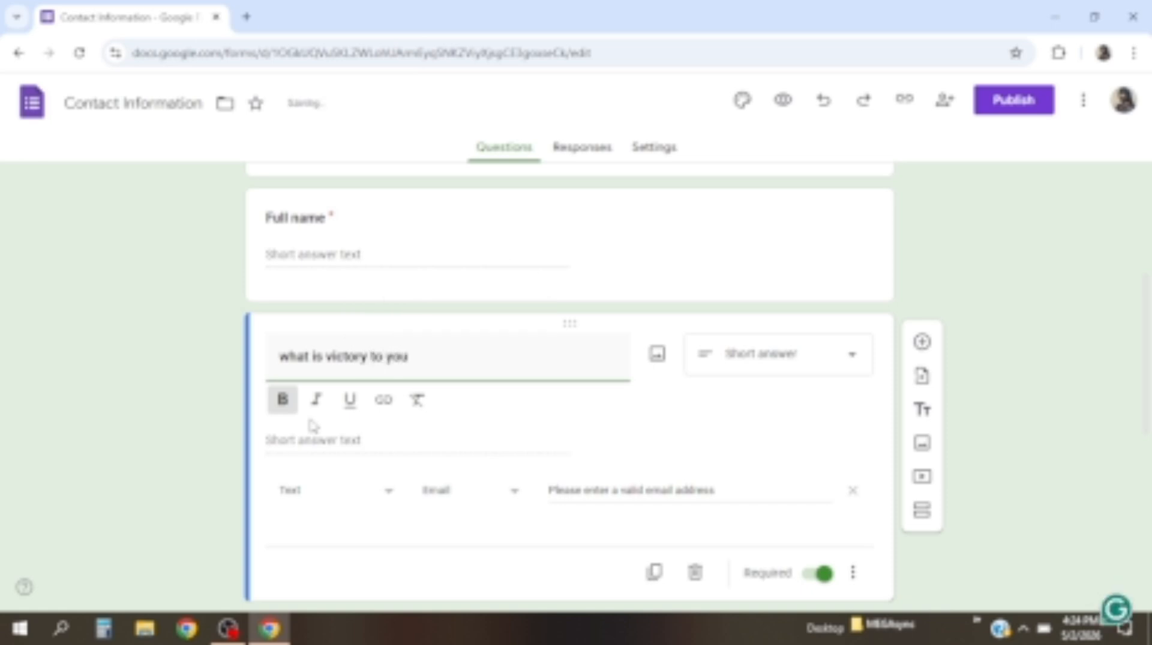
type(",")
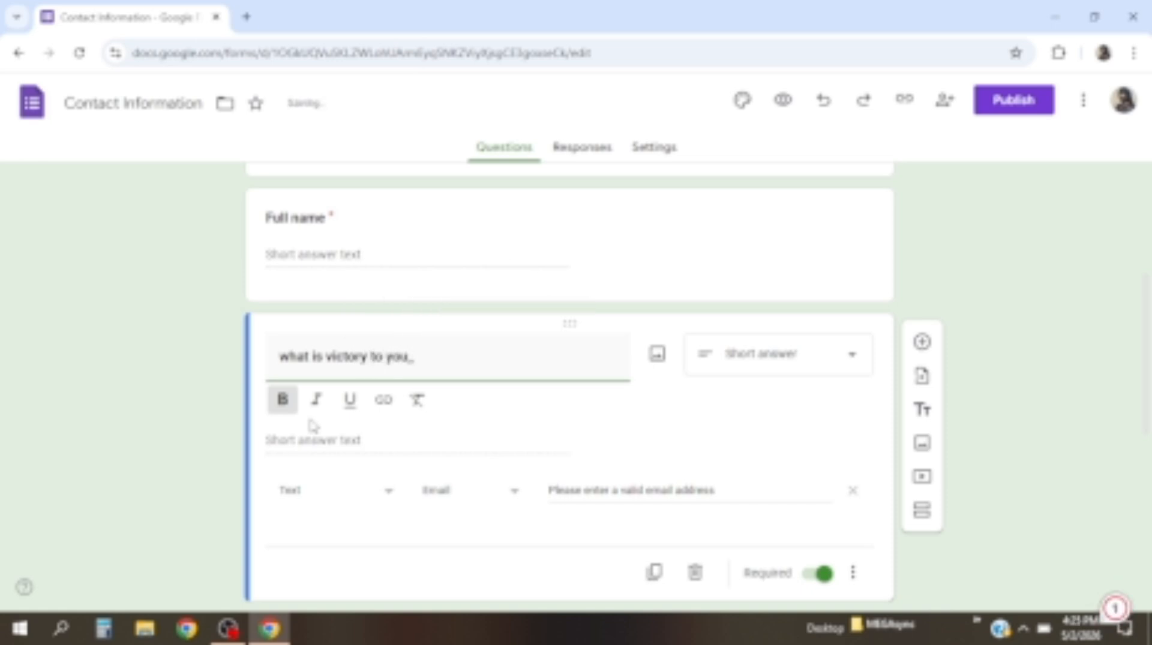
key("BackSpace")
type("?")
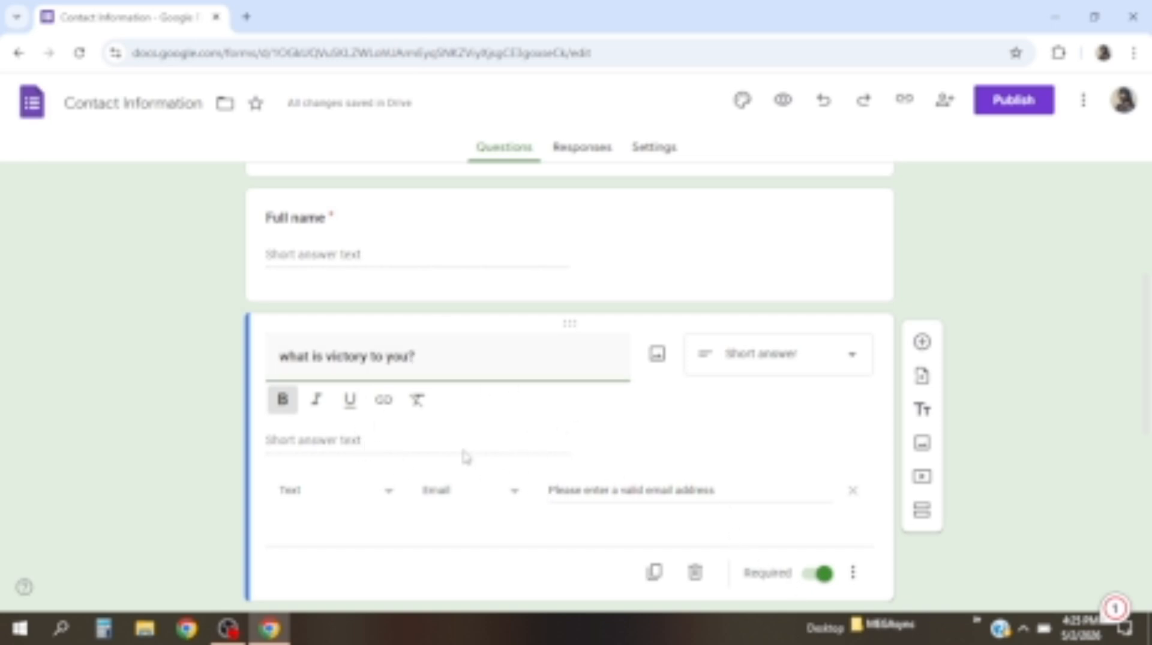
scroll(550, 444, "down", 1)
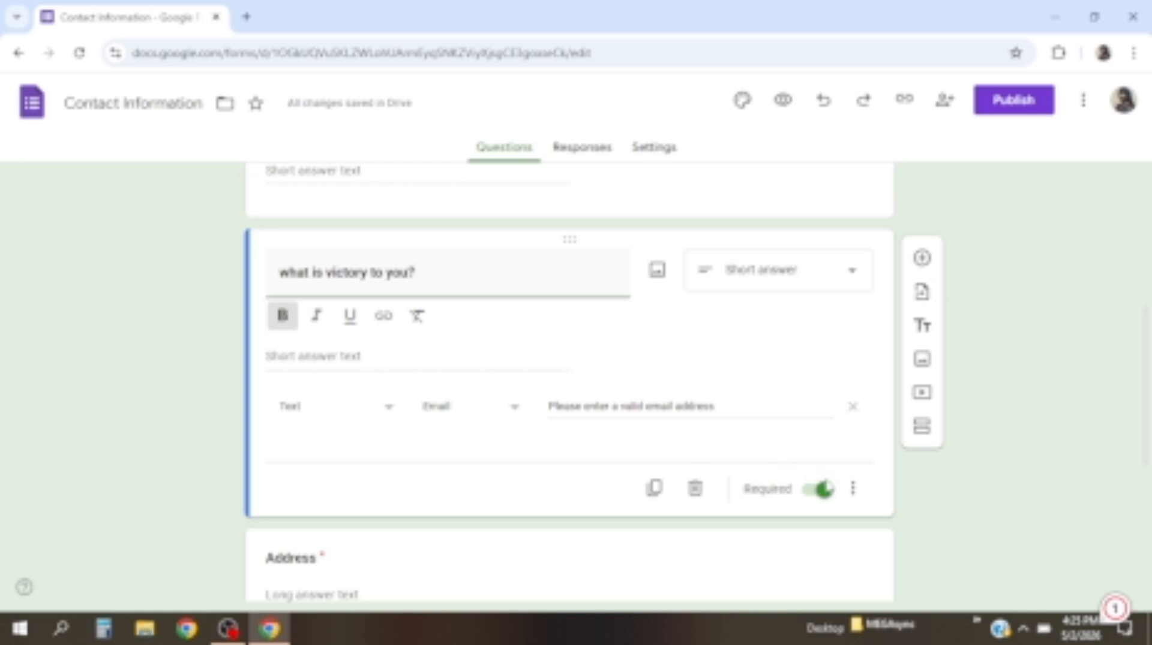
Add the description '(is it your small wins, achievement or big wins)' to the victory question
left_click(852, 498)
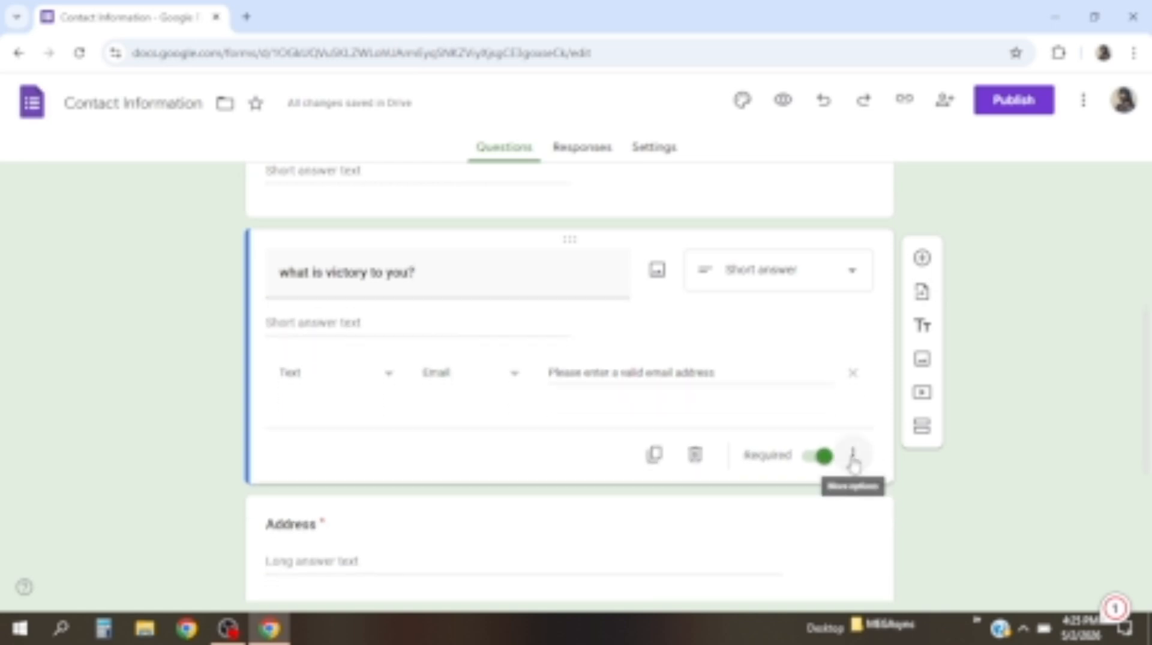
left_click(853, 462)
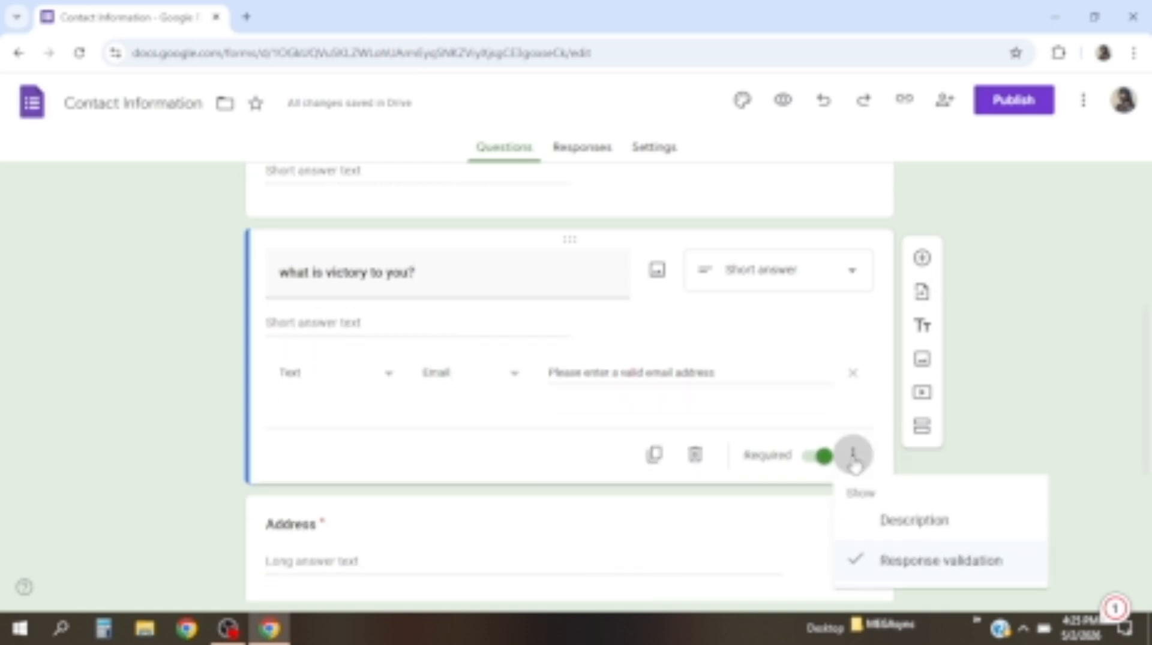
left_click(892, 524)
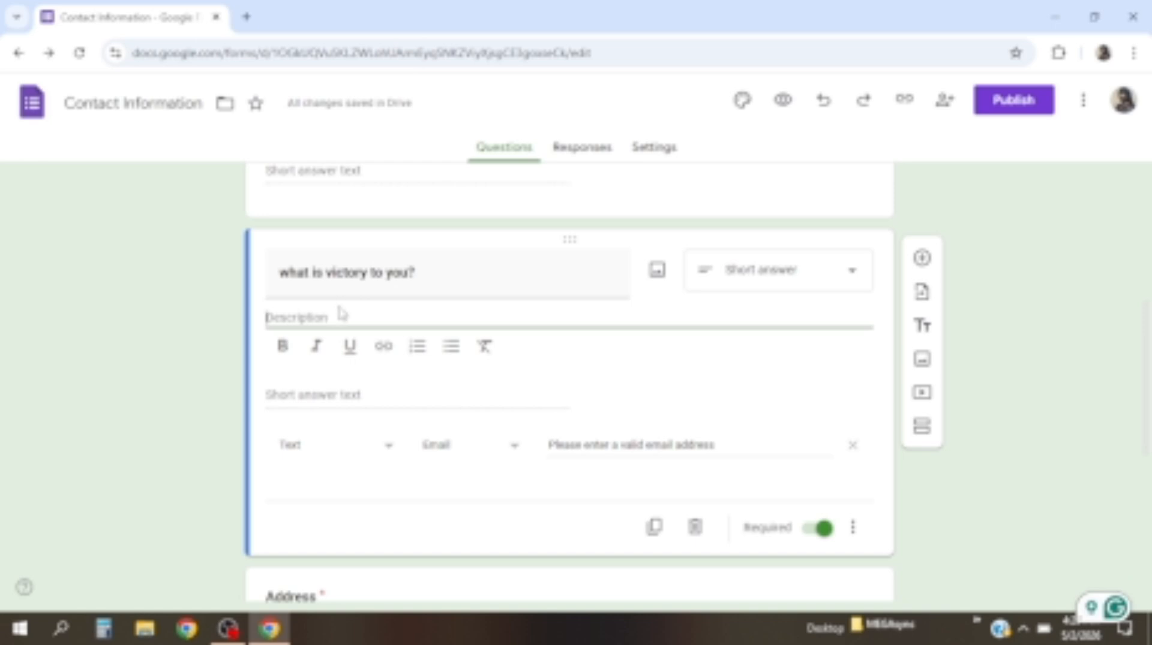
type("is it y")
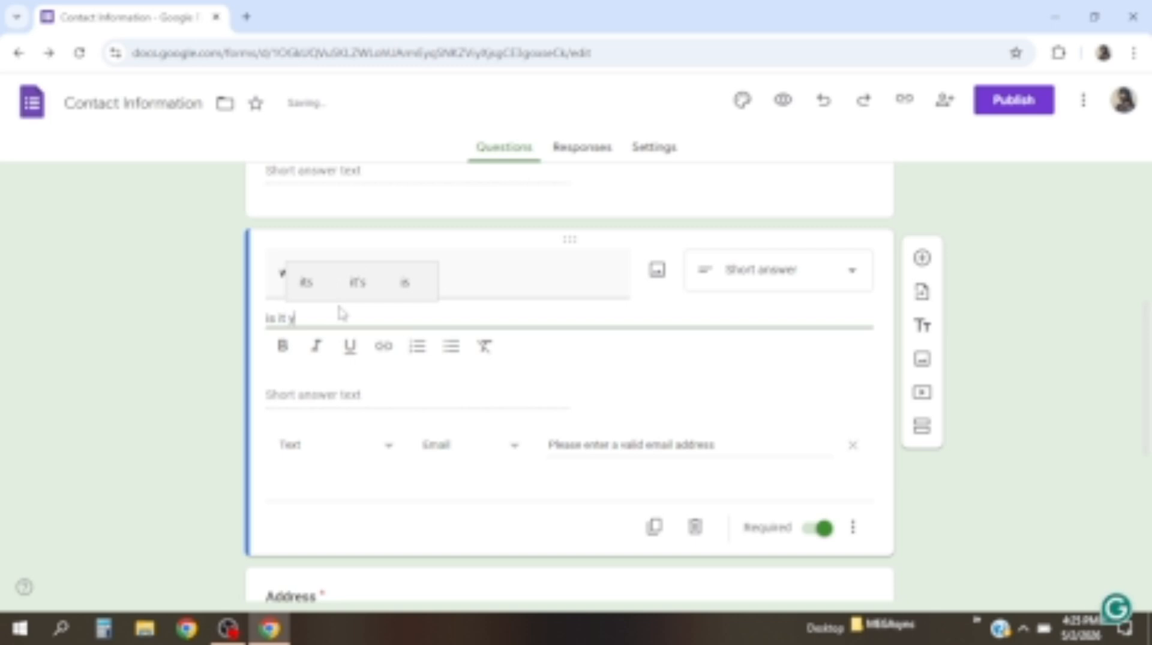
type("our small")
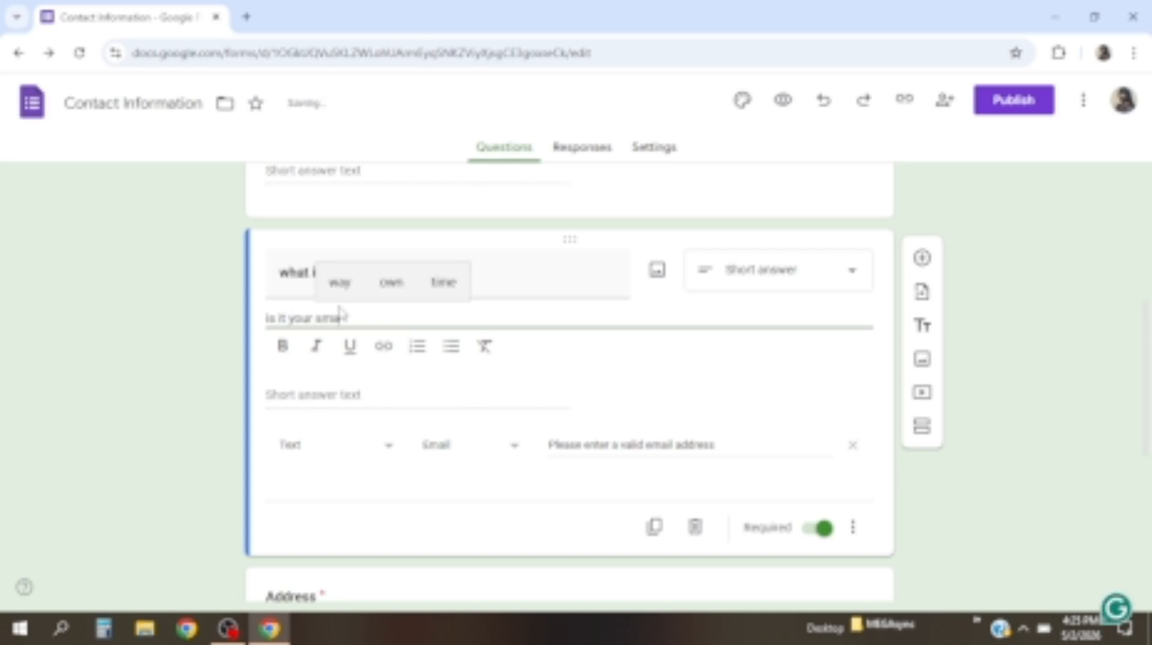
type(" win")
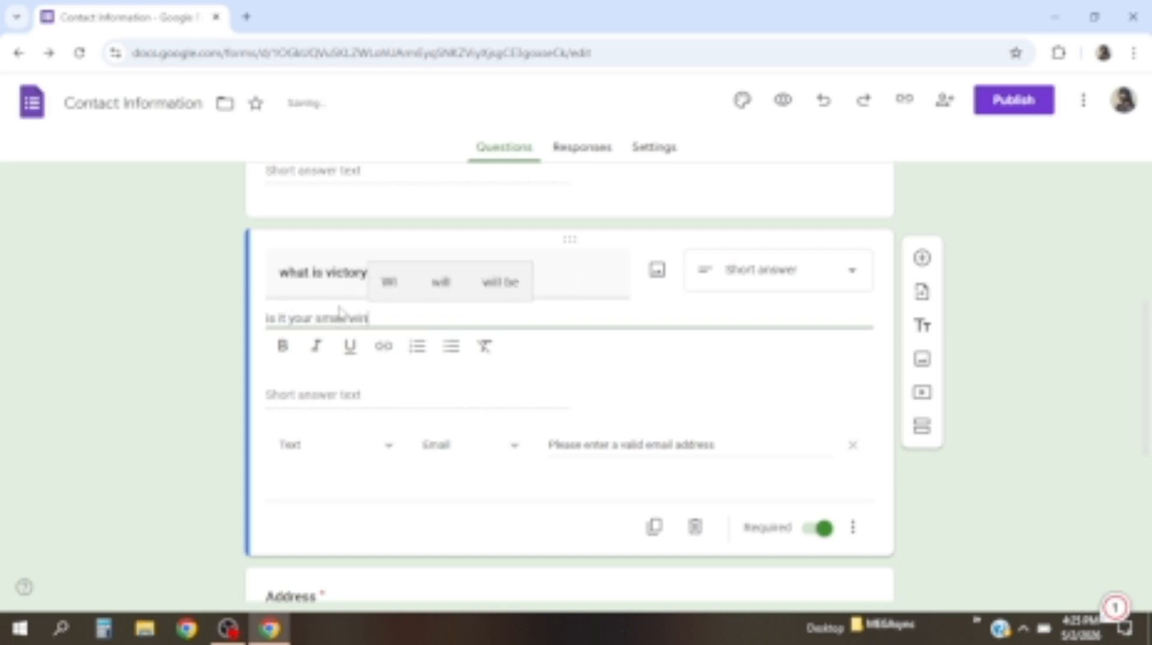
type("s, a")
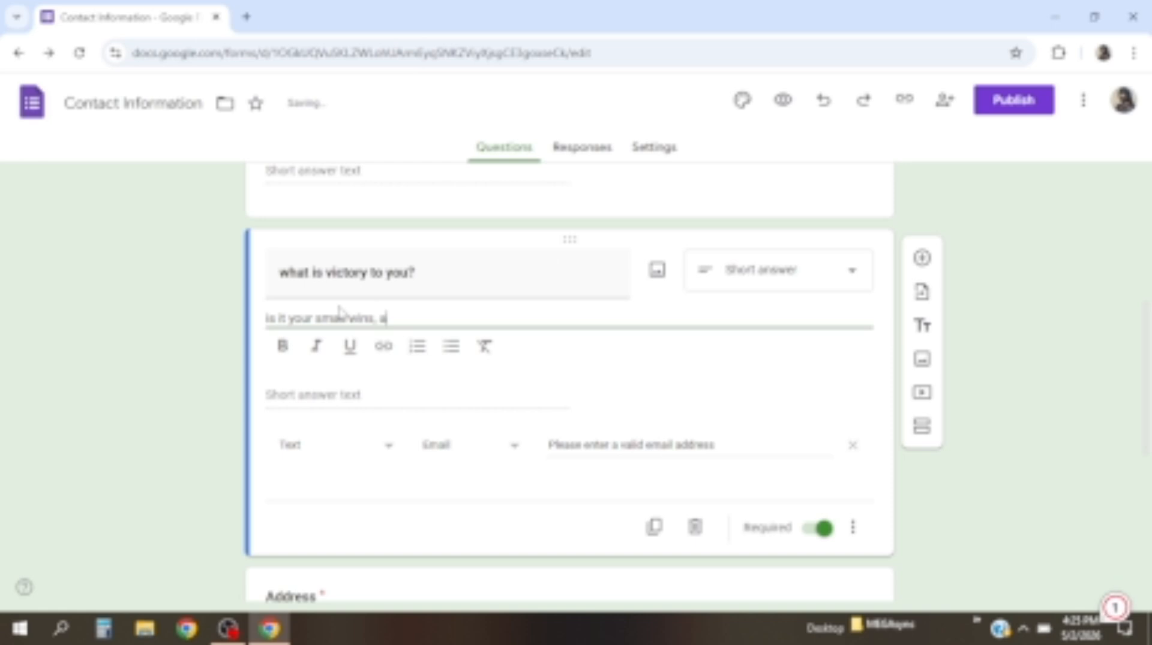
type("chievemn")
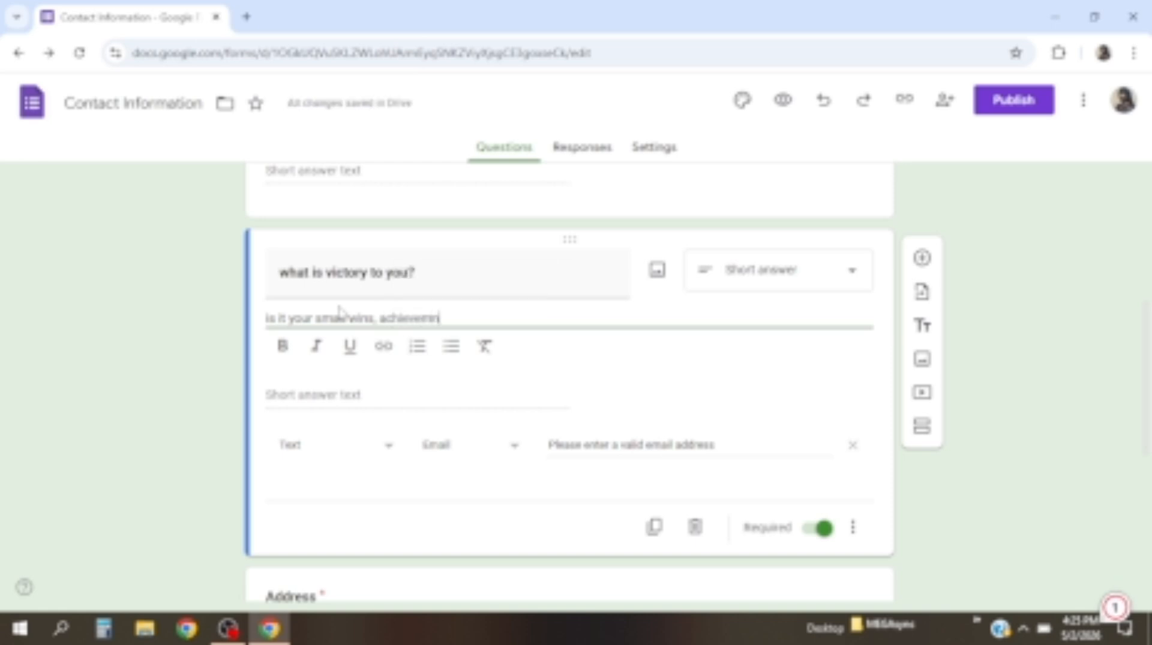
key("BackSpace")
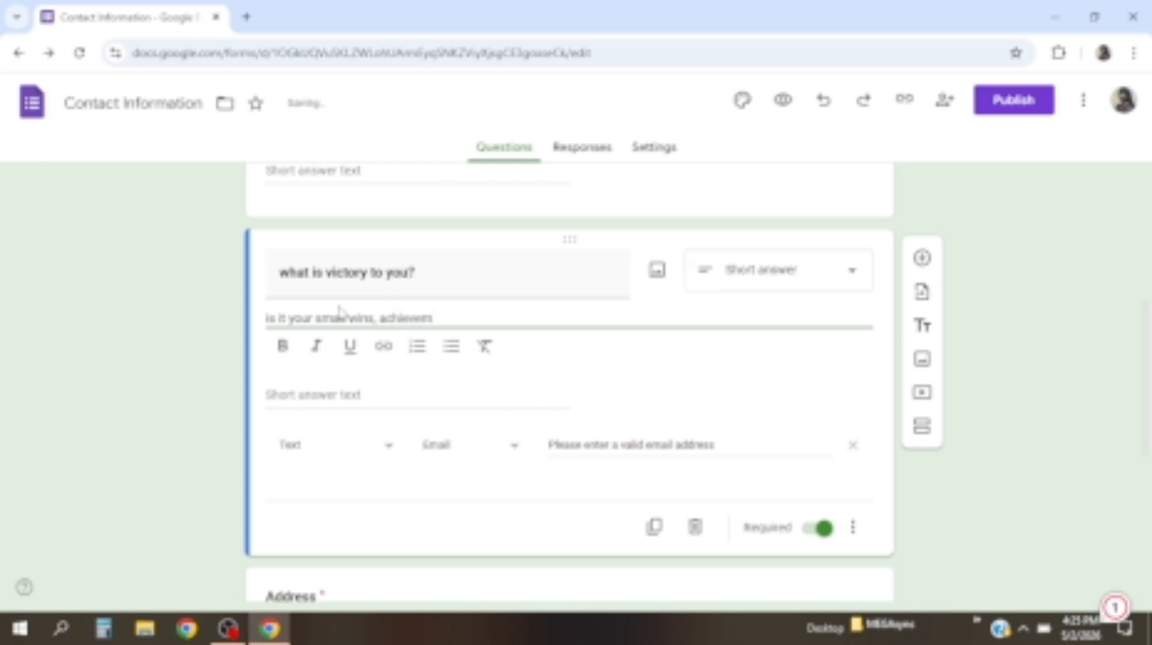
type("ent")
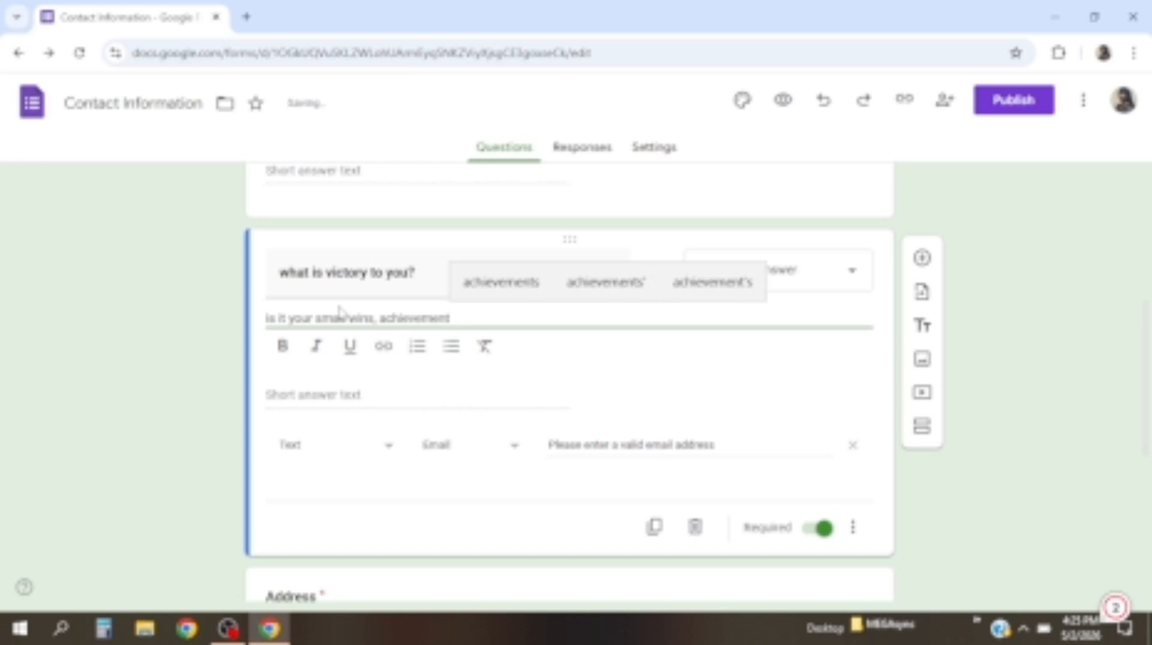
type(" or")
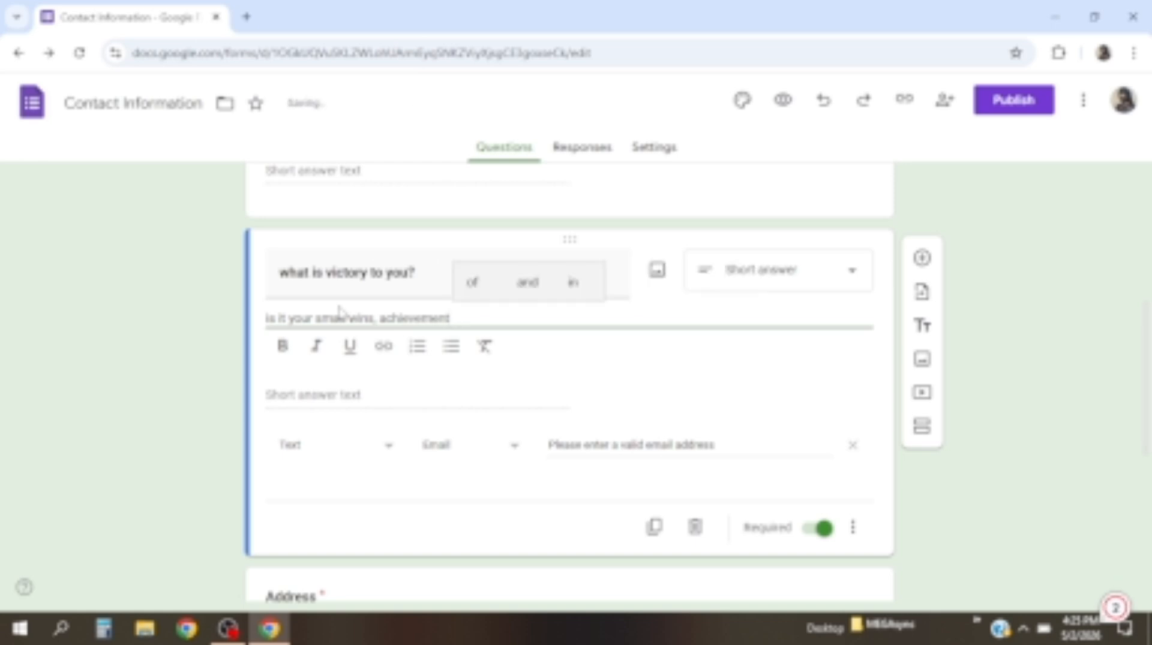
type(" big")
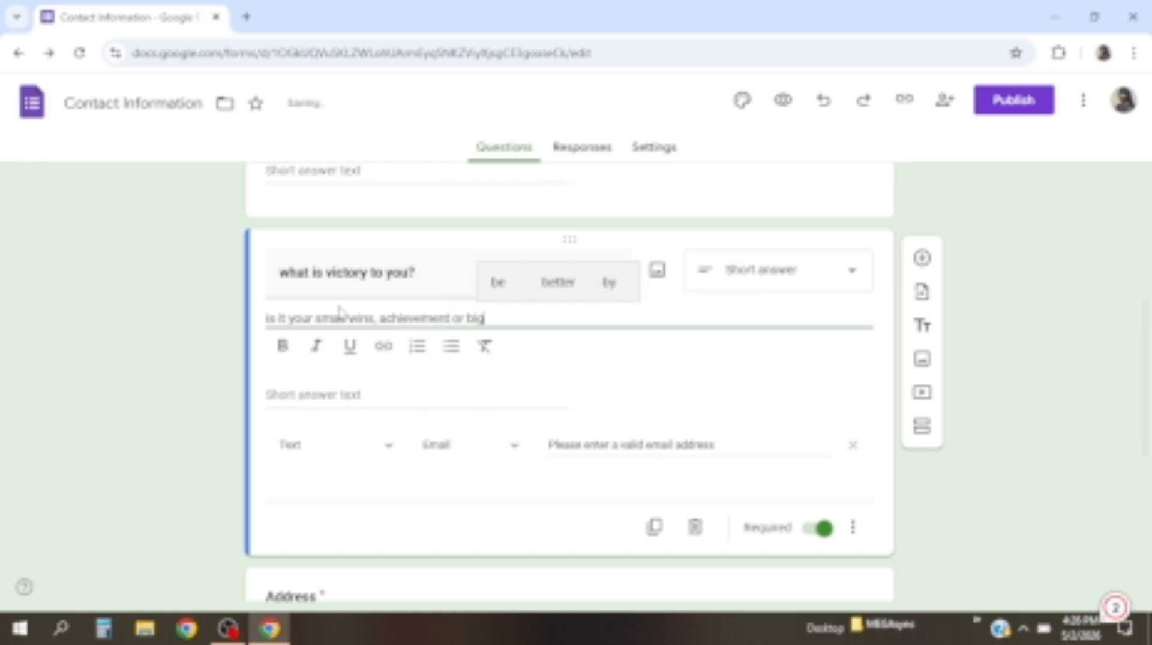
type(" wins?")
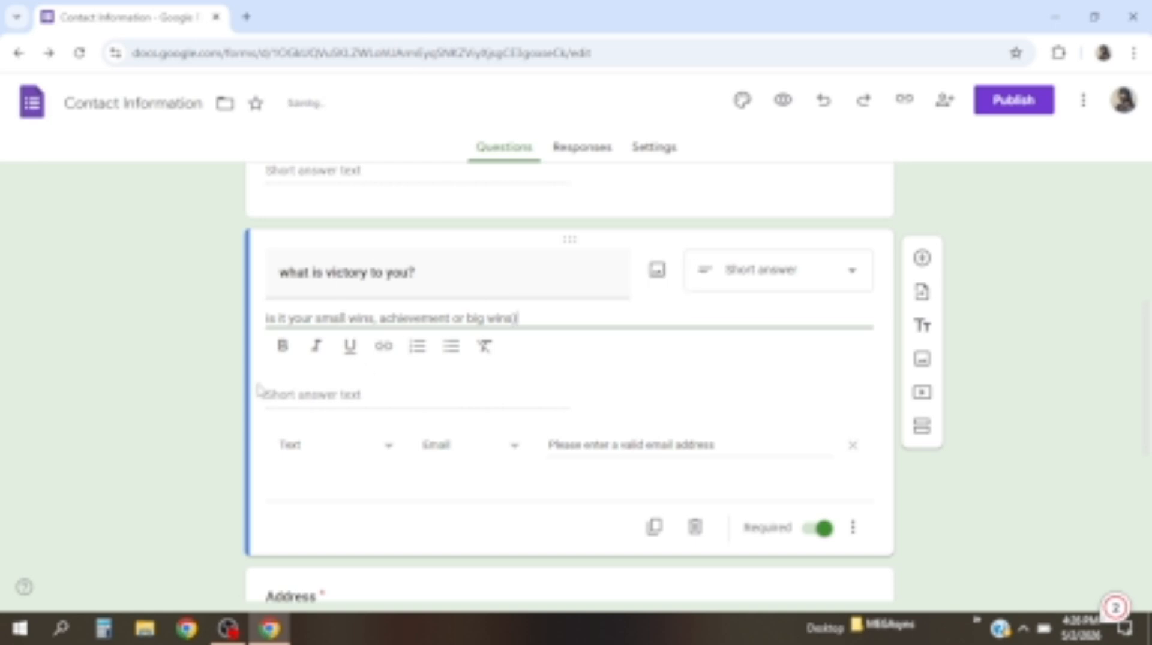
left_click(266, 319)
type("(")
key("BackSpace")
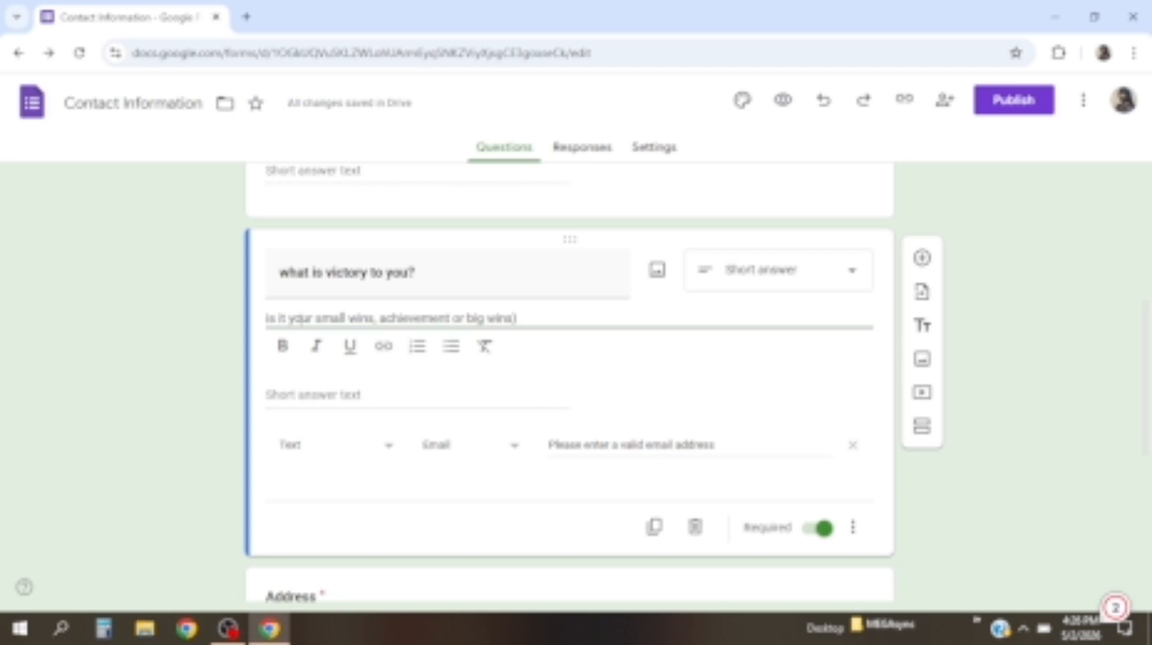
type("(")
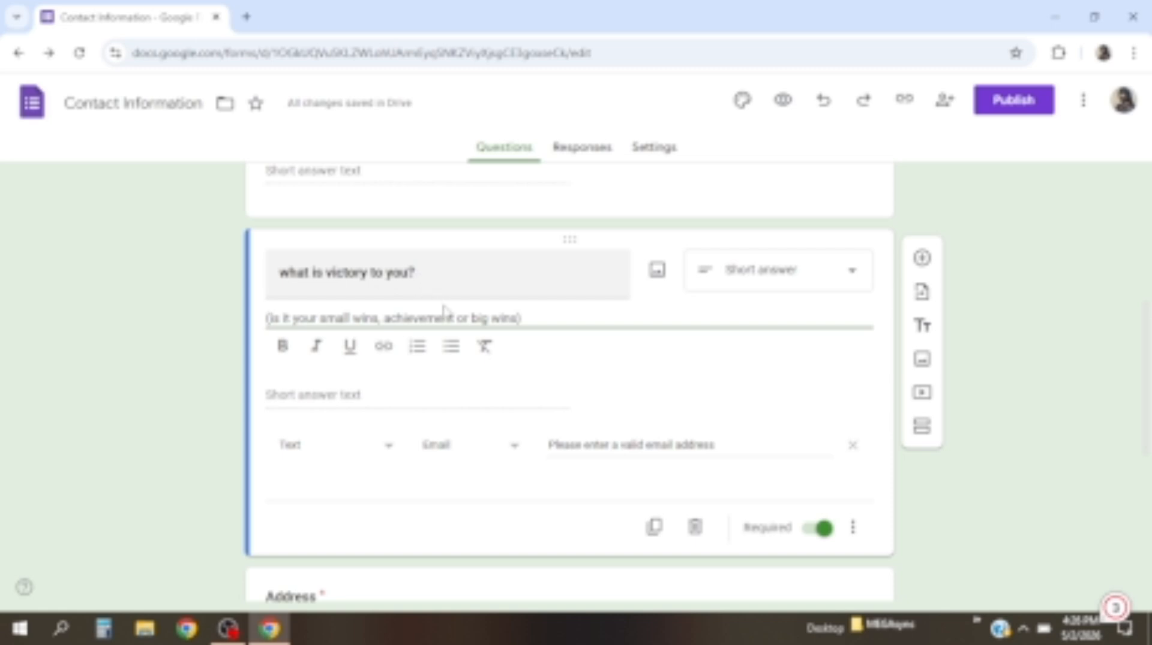
Delete the Text / Email response validation from the victory question
left_click(852, 527)
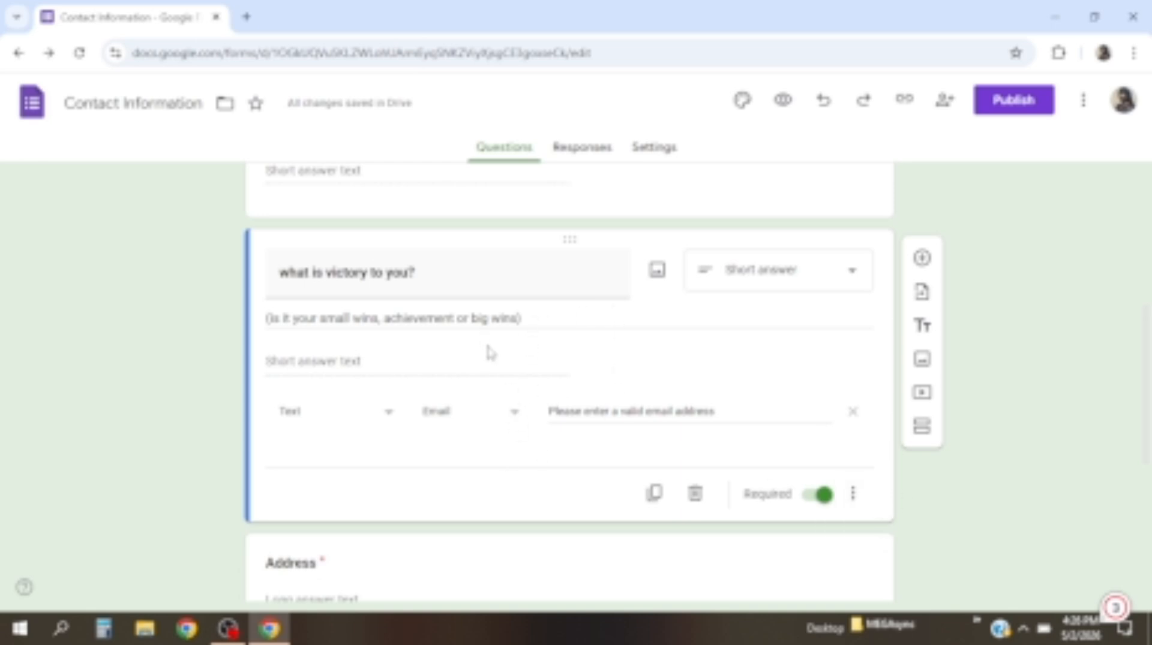
left_click(853, 412)
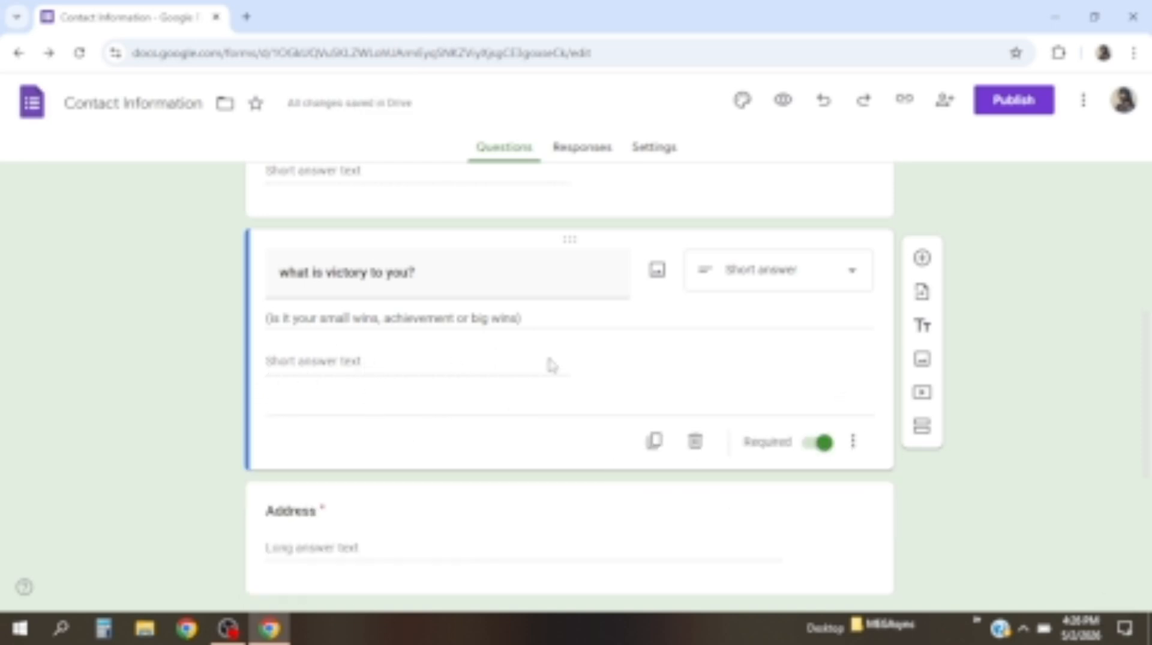
scroll(360, 507, "down", 3)
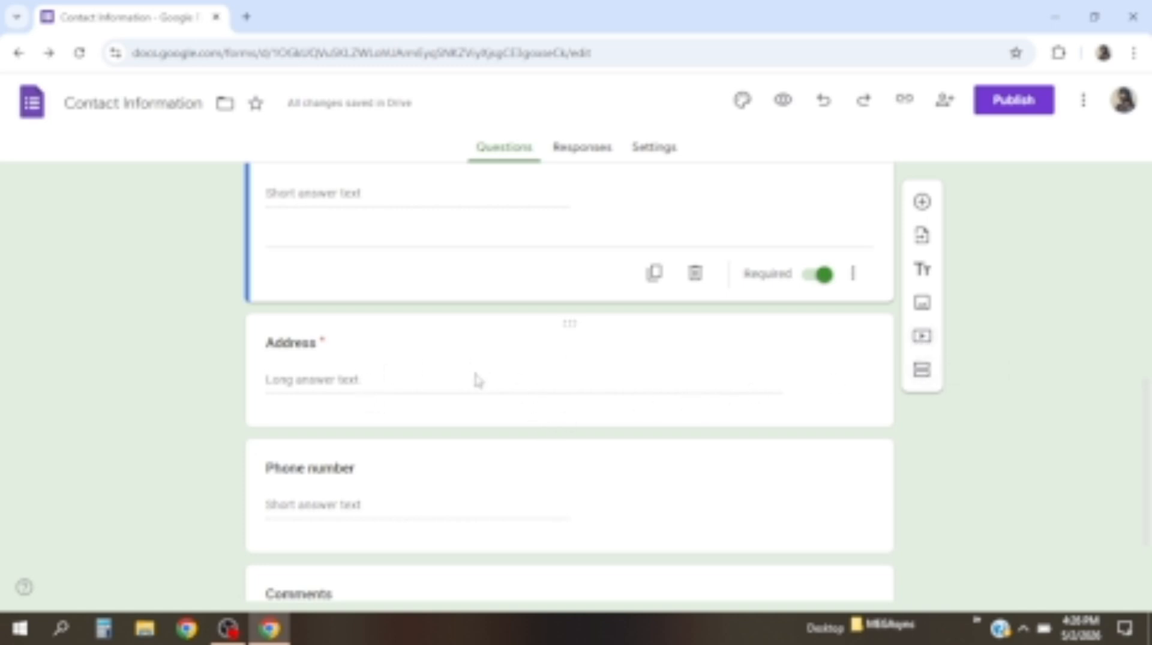
scroll(503, 369, "up", 1)
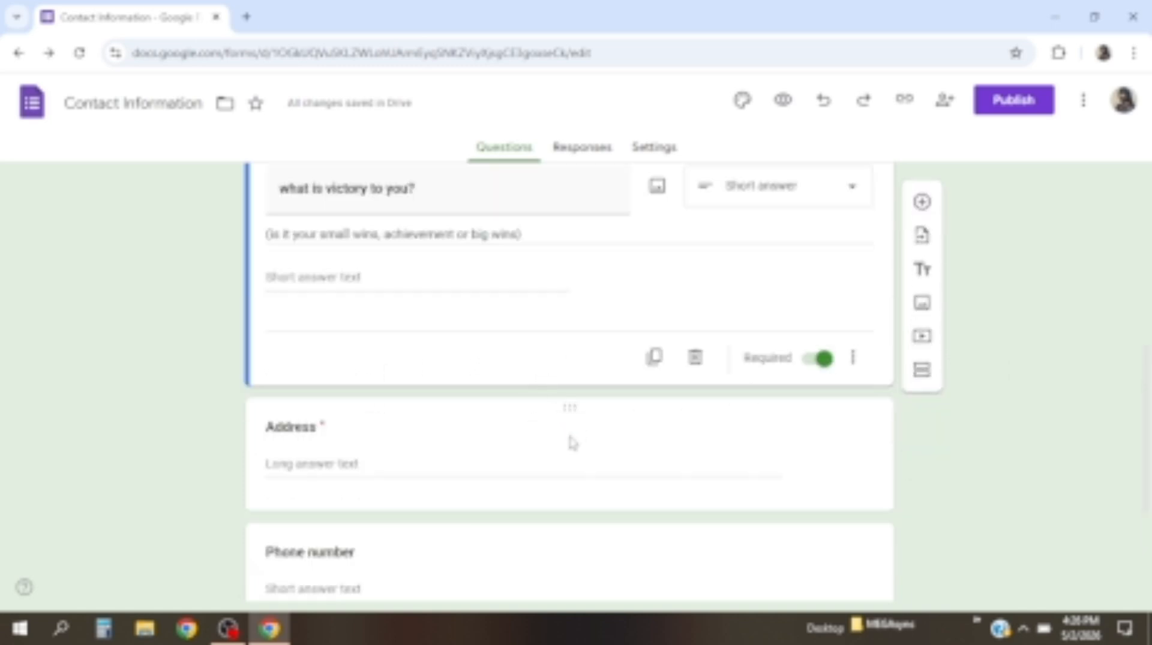
Retitle the Address question as 'rate our service' and bring up its question-type list
left_click(552, 455)
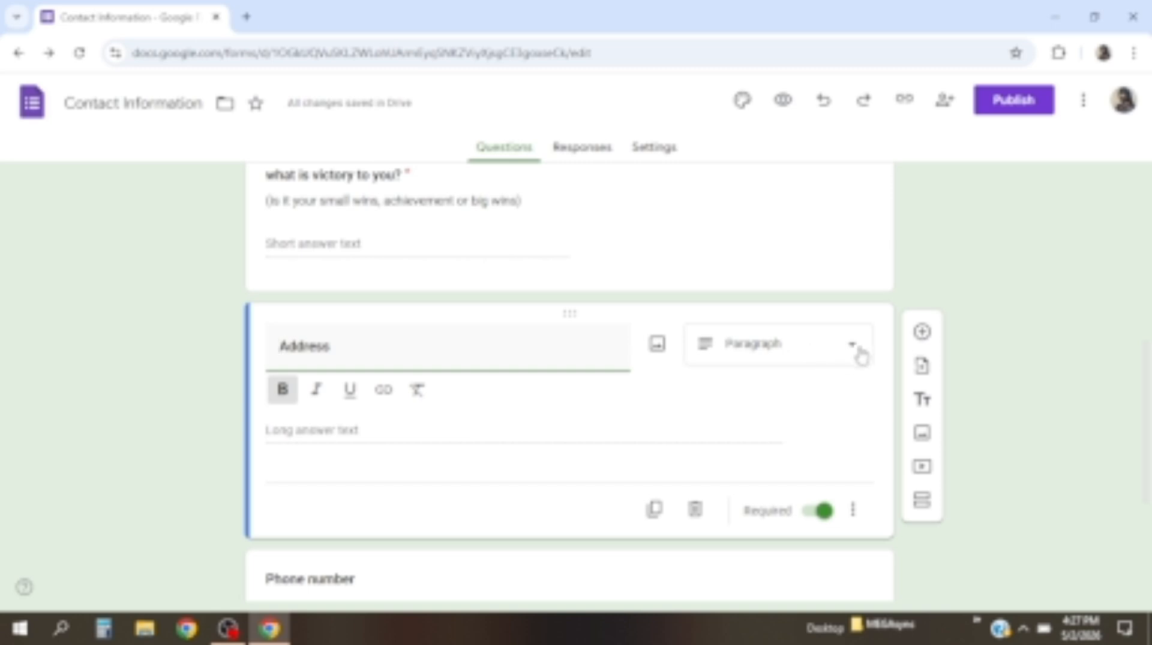
left_click(361, 355)
key("BackSpace")
key("BackSpace")
key("BackSpace")
key("BackSpace")
key("BackSpace")
key("BackSpace")
key("BackSpace")
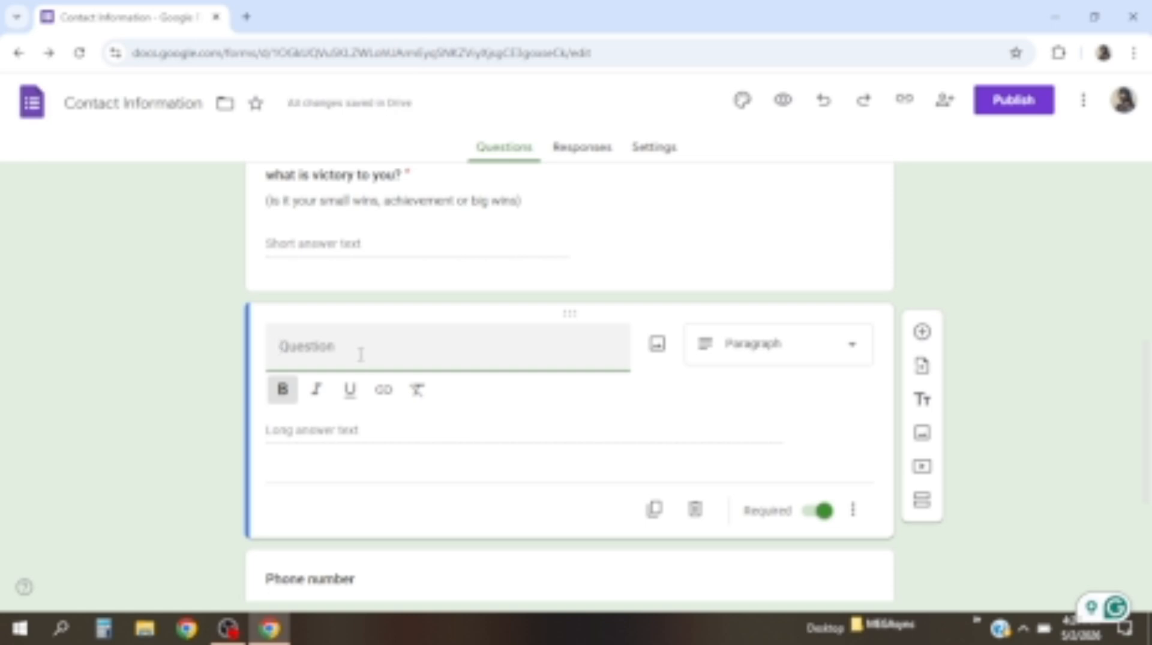
type("rate our s")
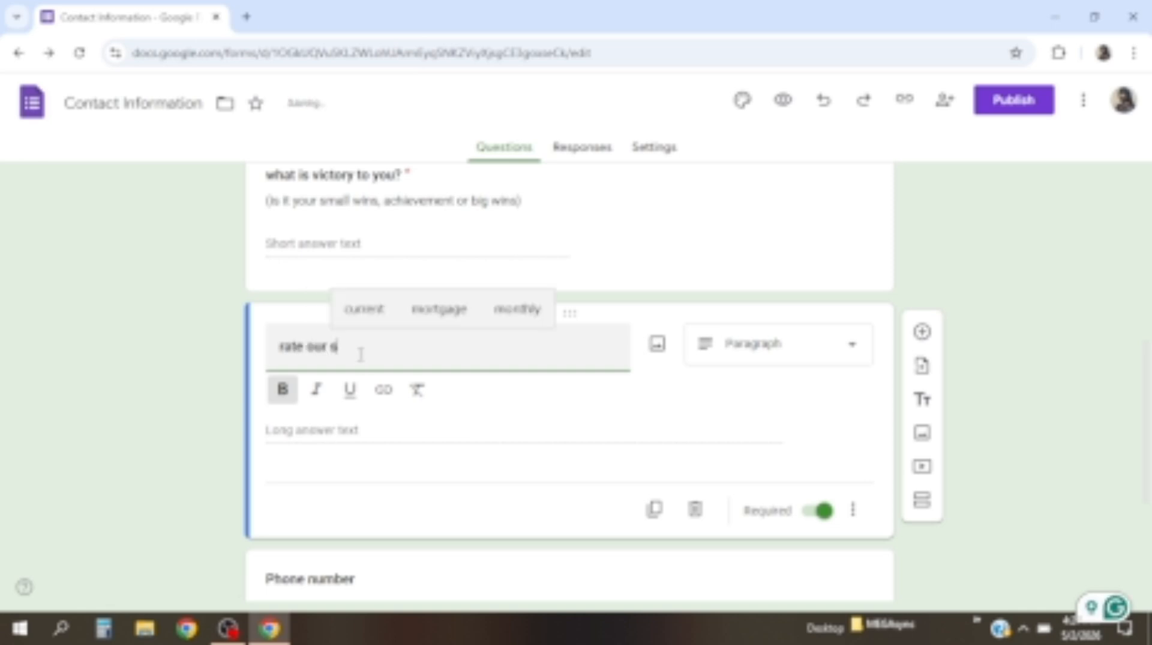
type("ervi")
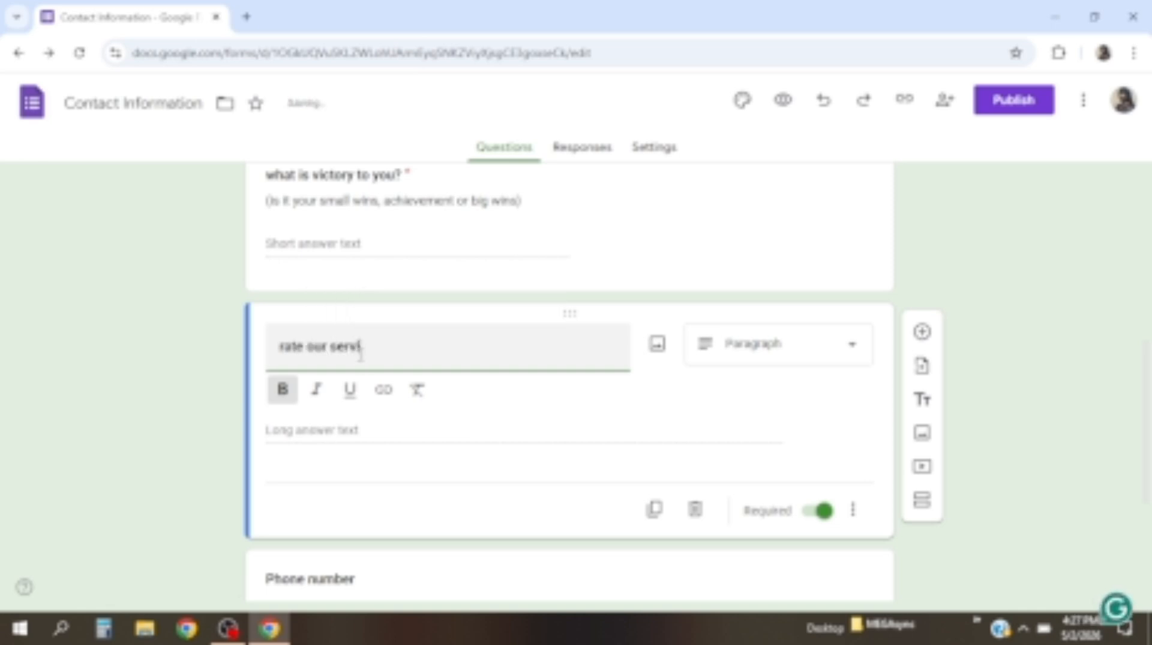
type("ce")
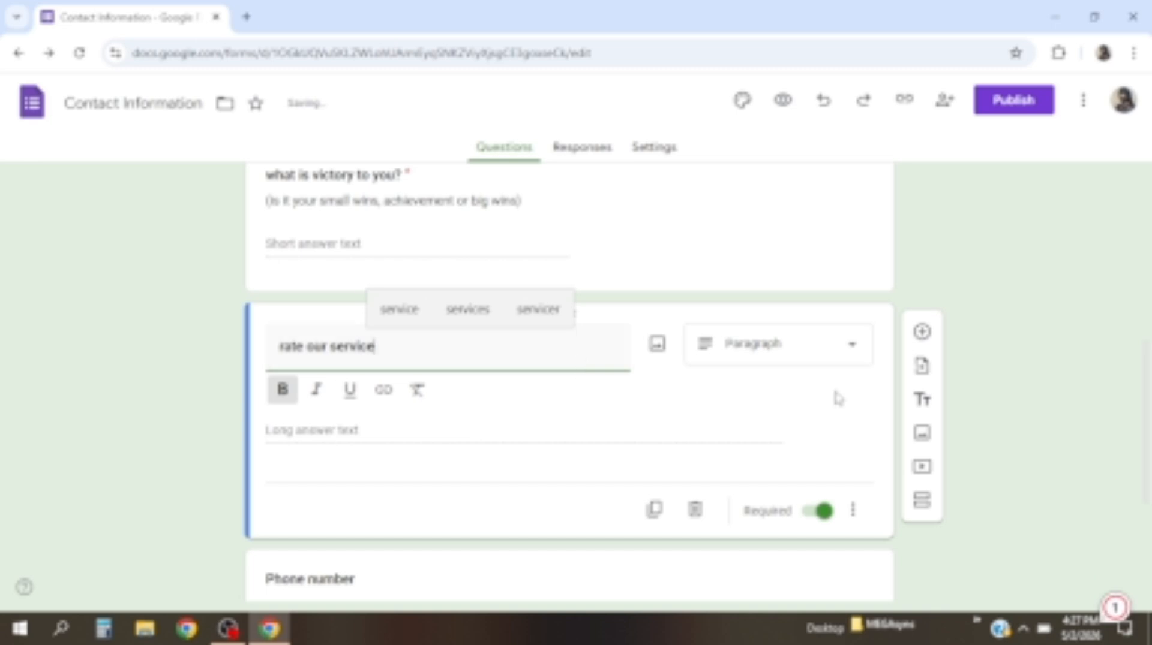
left_click(863, 353)
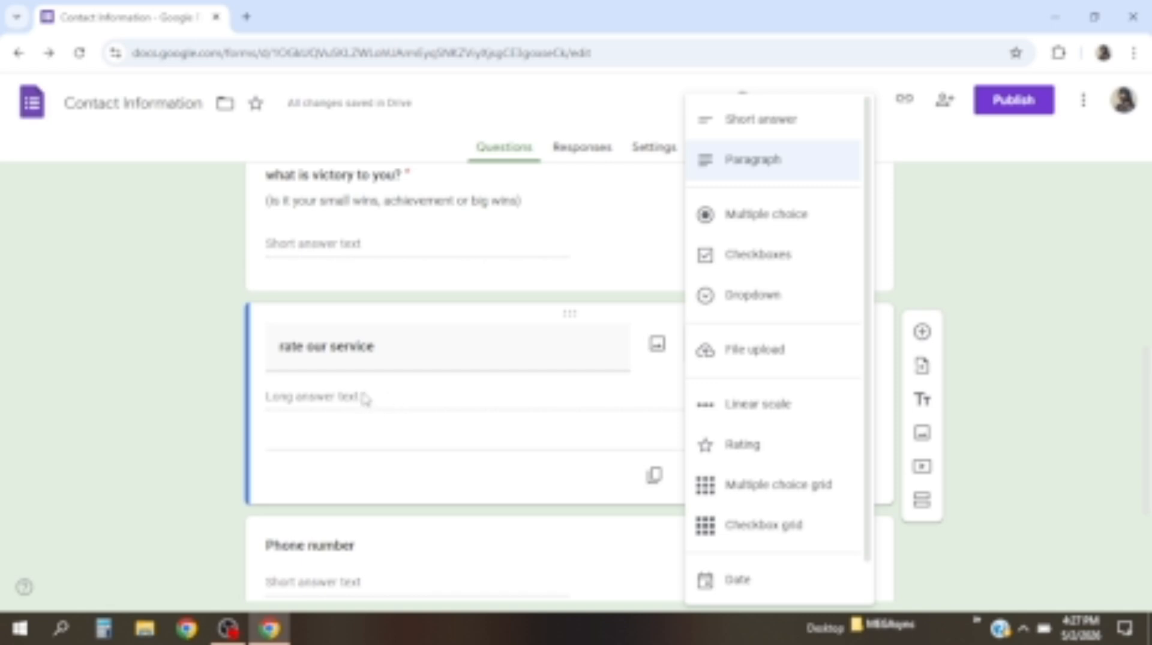
Make 'rate our service' a Rating question, trying heart and thumbs-up icons before settling on stars
left_click(742, 447)
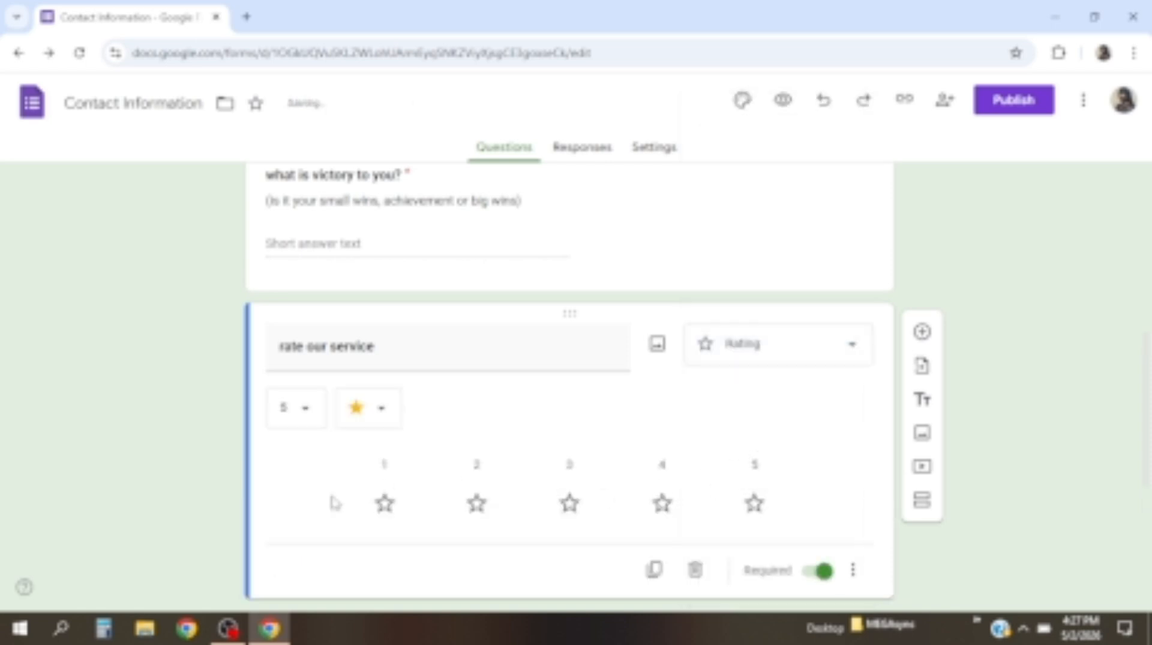
left_click(377, 420)
left_click(369, 462)
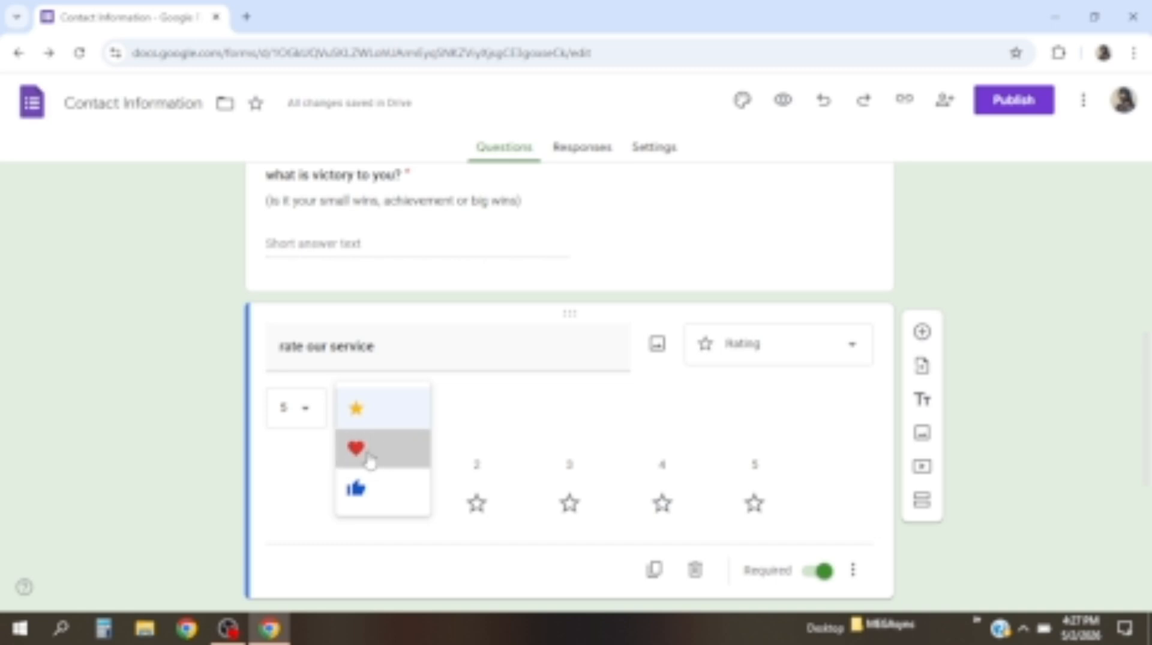
left_click(381, 417)
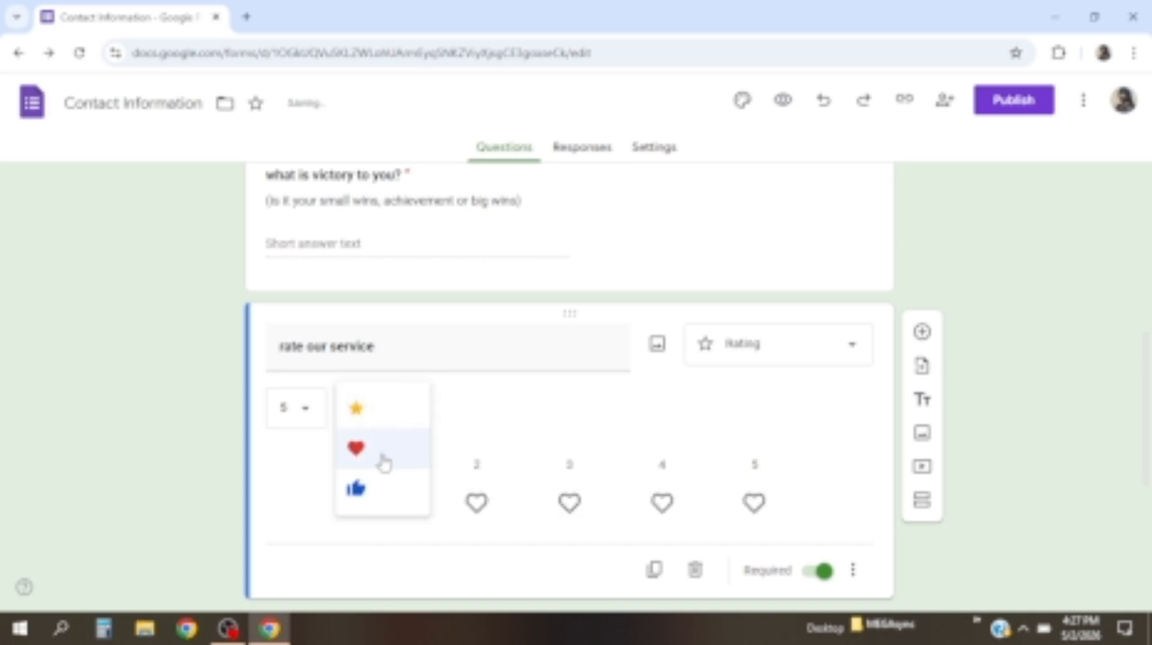
left_click(380, 498)
left_click(373, 414)
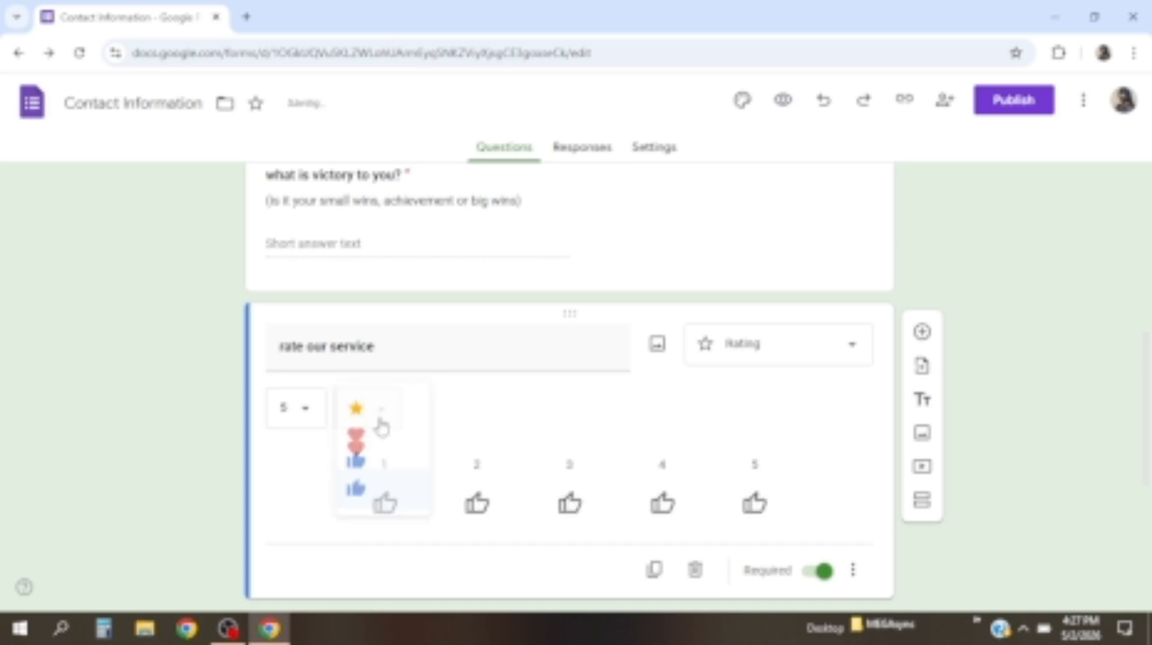
left_click(377, 416)
Edit the Phone number question, restoring its erased title, and bring up its question-type choices
scroll(612, 378, "down", 4)
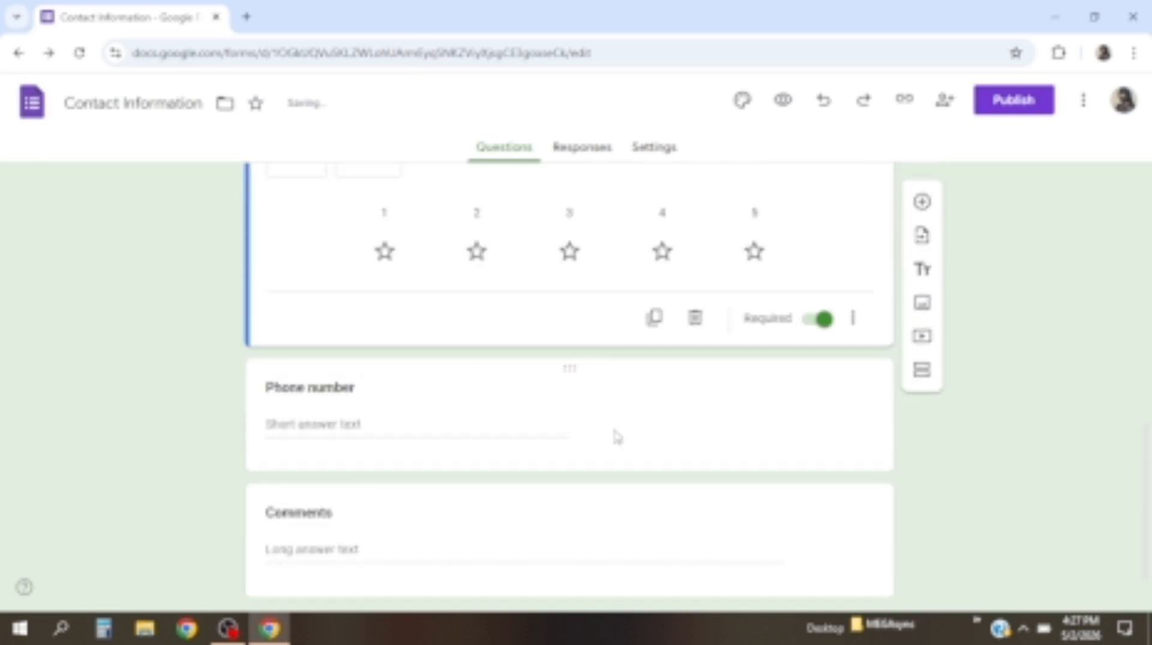
left_click(491, 414)
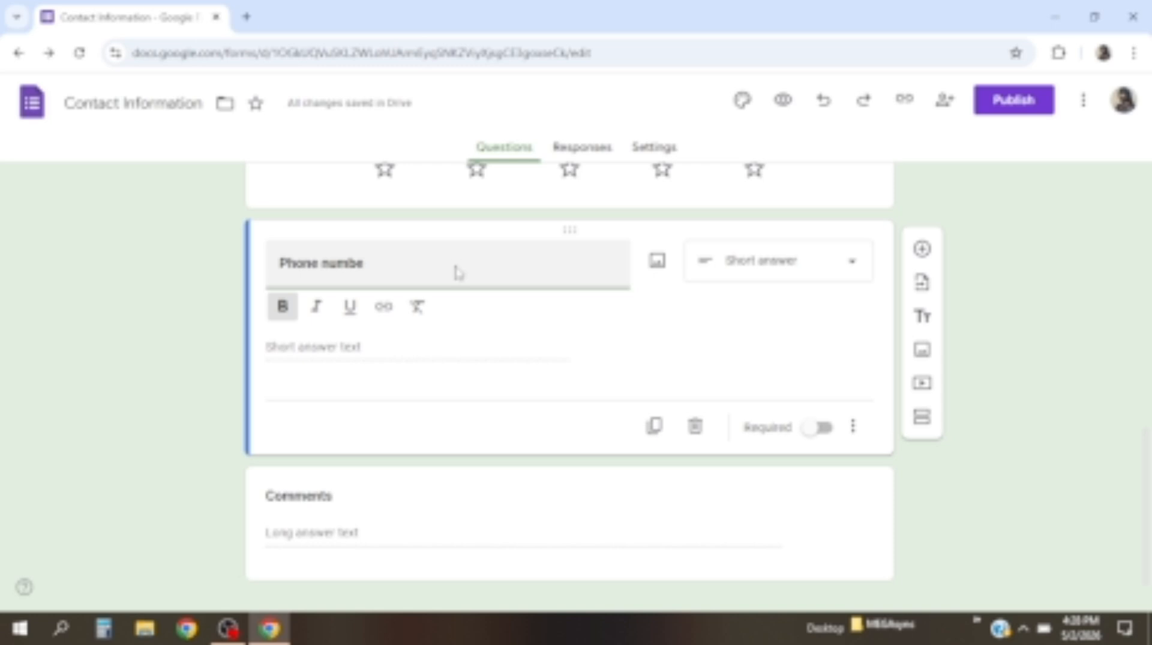
key("BackSpace")
key("BackSpace")
key("BackSpace")
key("BackSpace")
key("BackSpace")
key("BackSpace")
key("BackSpace")
key("BackSpace")
key("BackSpace")
key("BackSpace")
key("BackSpace")
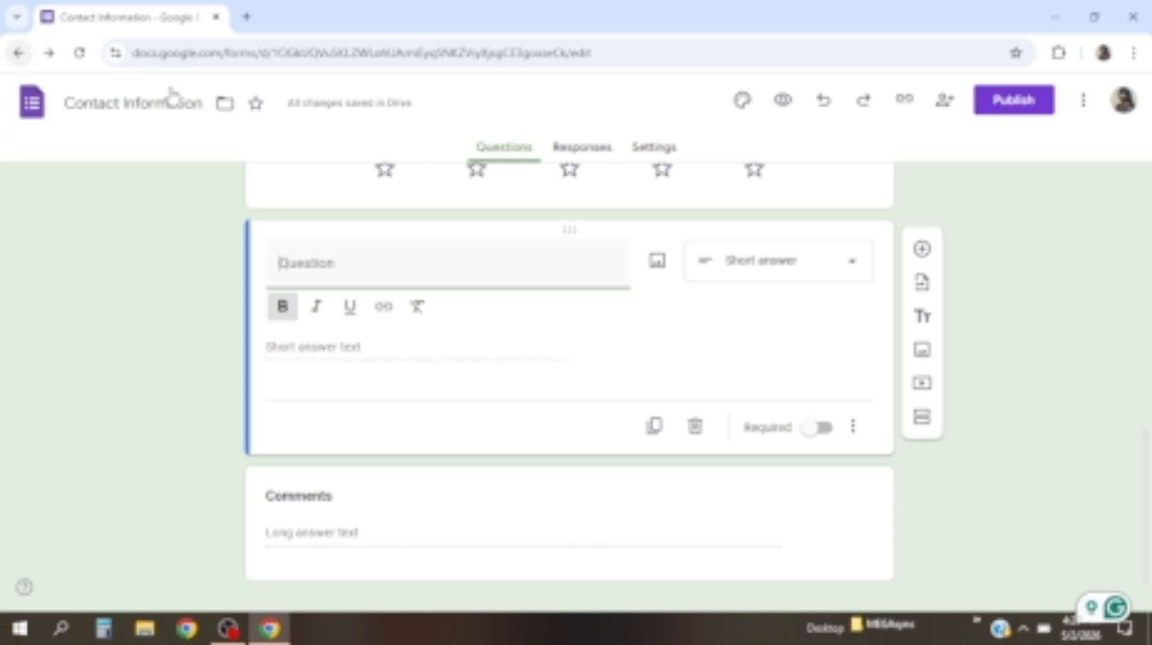
left_click(824, 103)
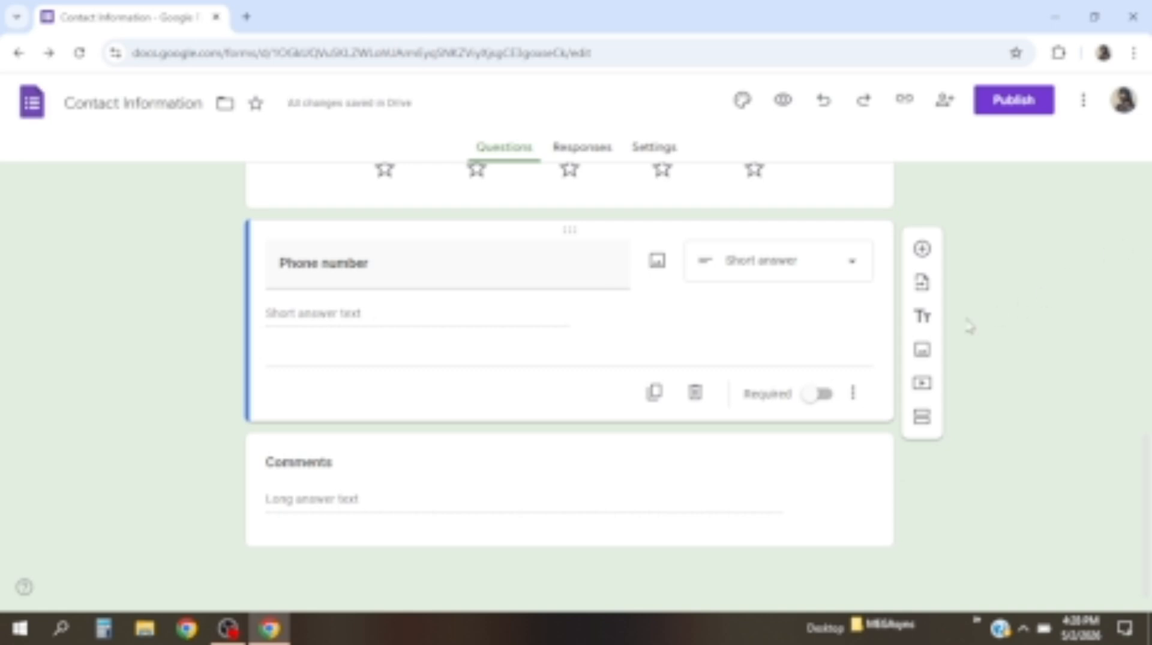
left_click(854, 264)
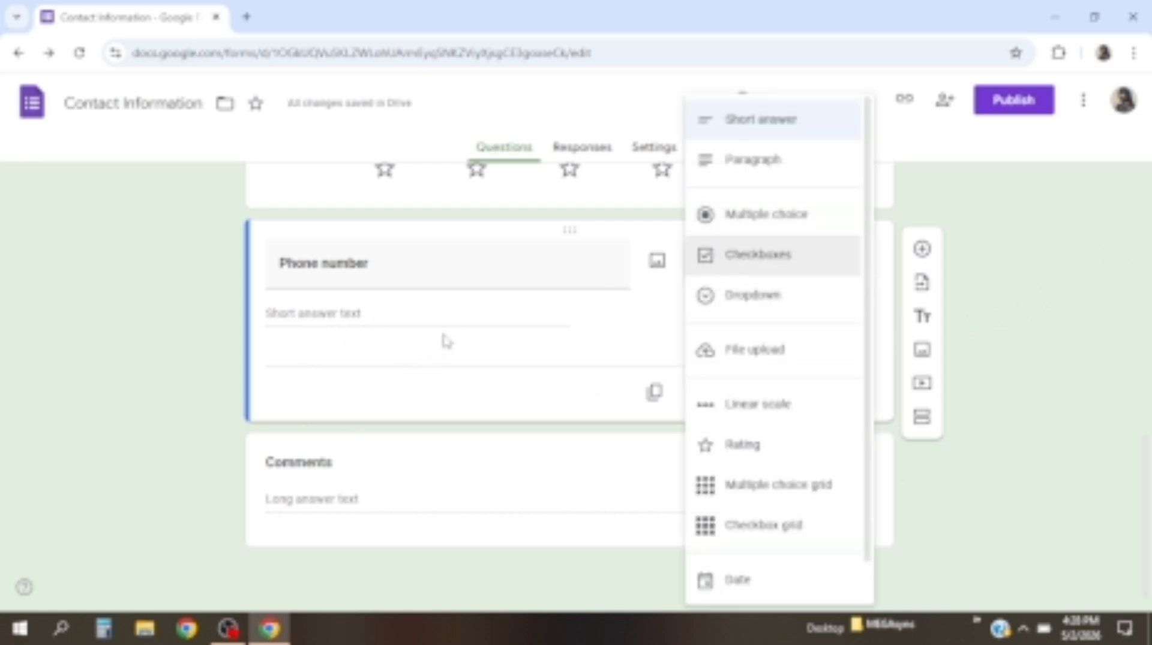
Make Phone number a multiple choice question with a phone number as its first option
left_click(733, 223)
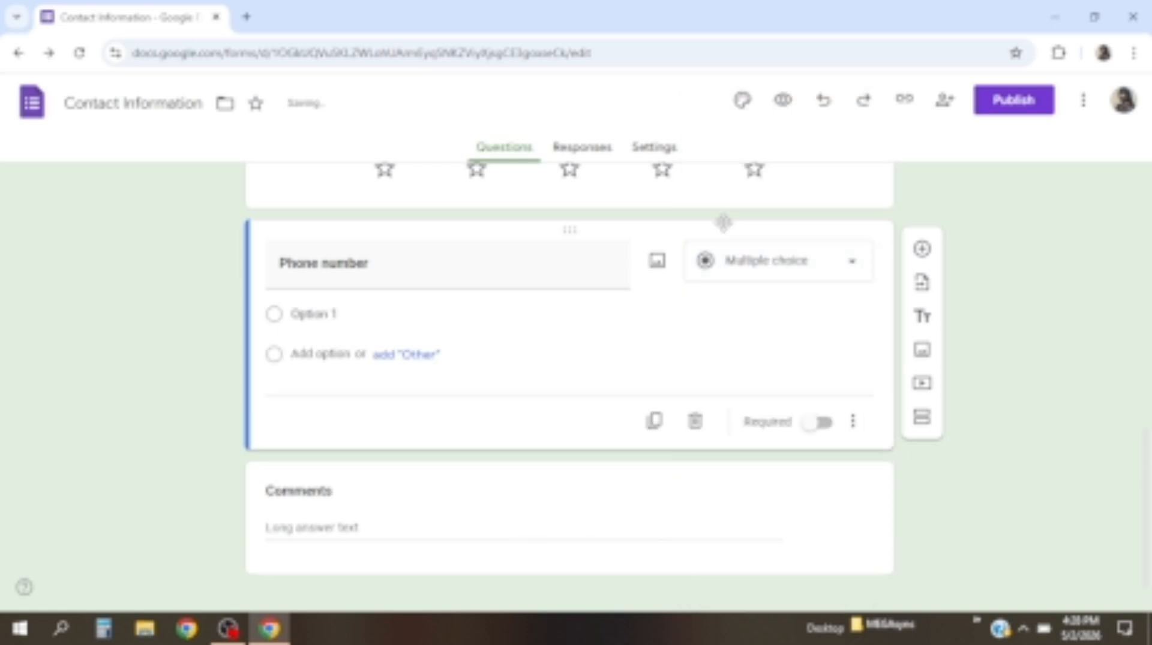
left_click(306, 314)
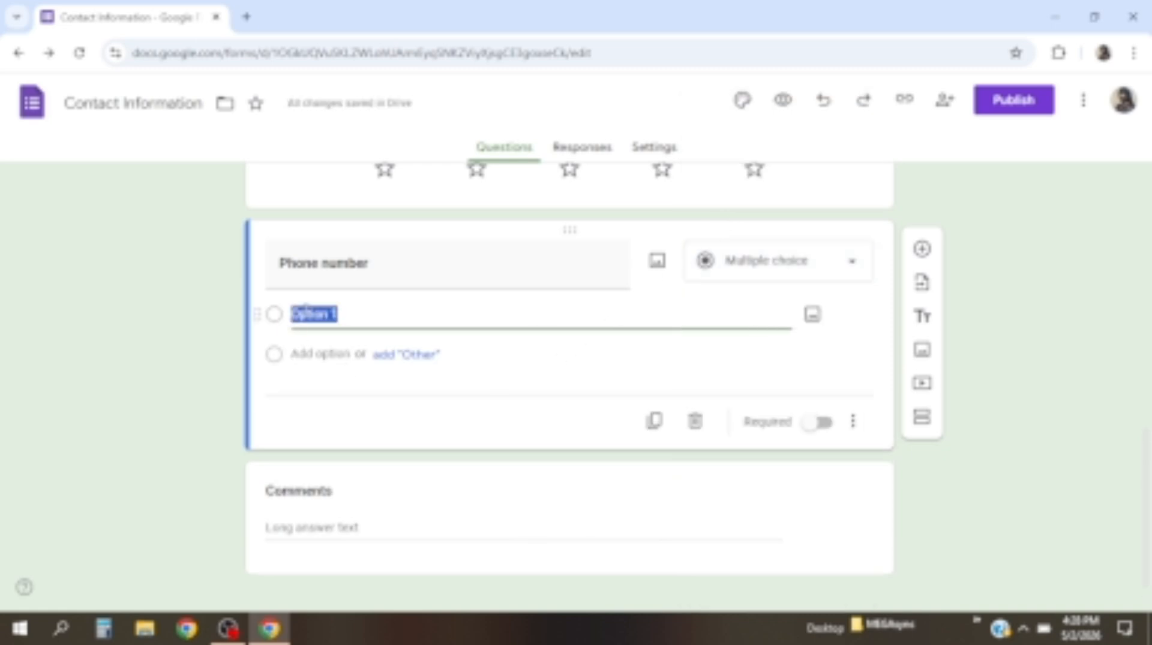
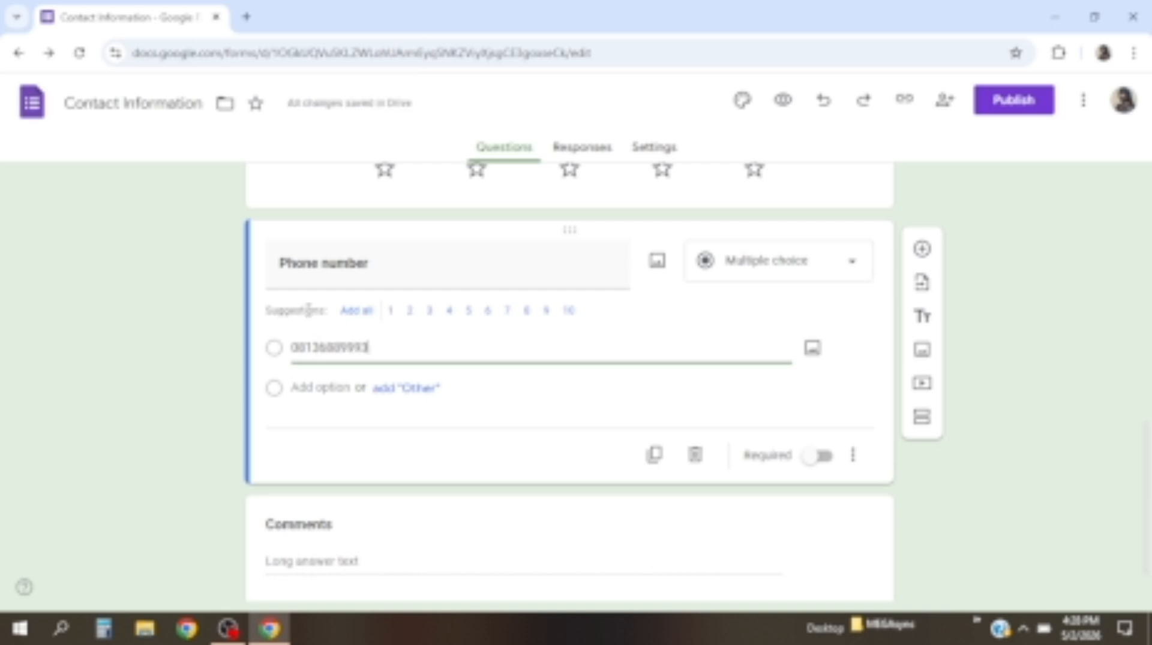
left_click(389, 393)
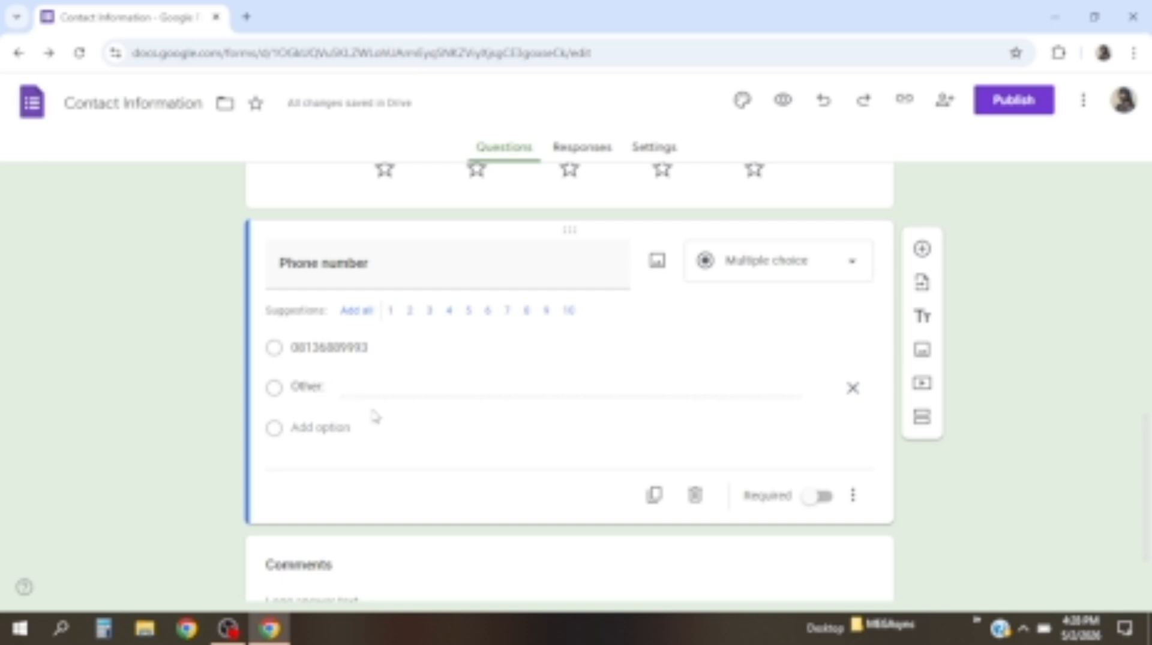
left_click(852, 388)
Add answer options '1099000w838e9' and 'sdioofwgs', plus an 'Other' choice
left_click(323, 389)
type("1")
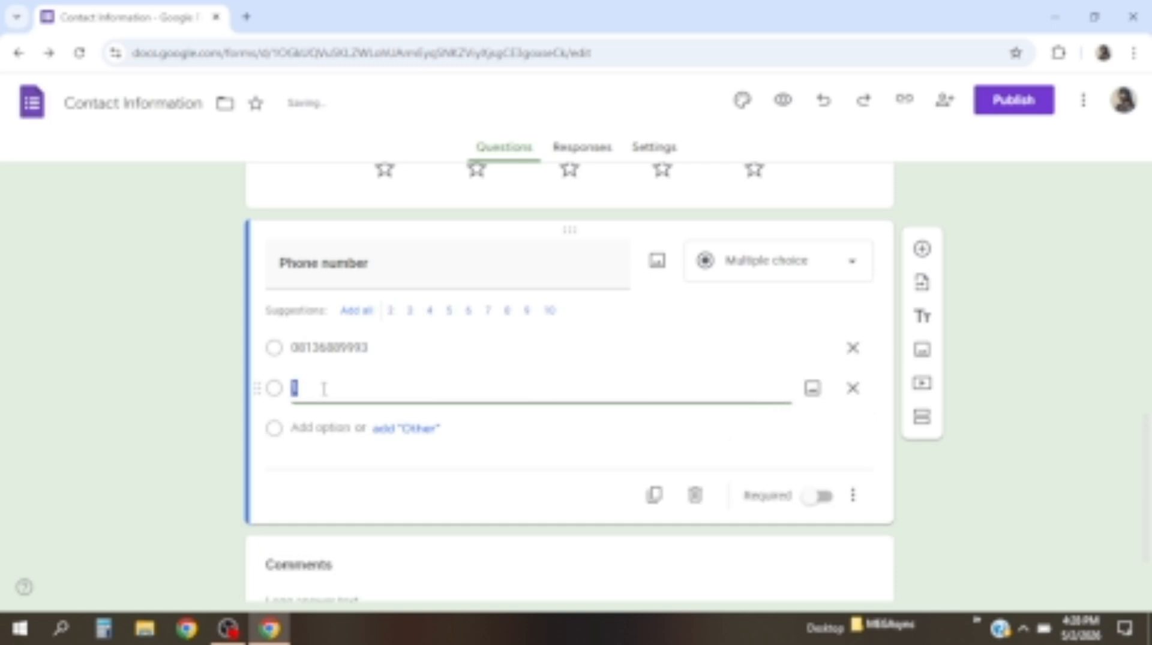
type("099000w838e9")
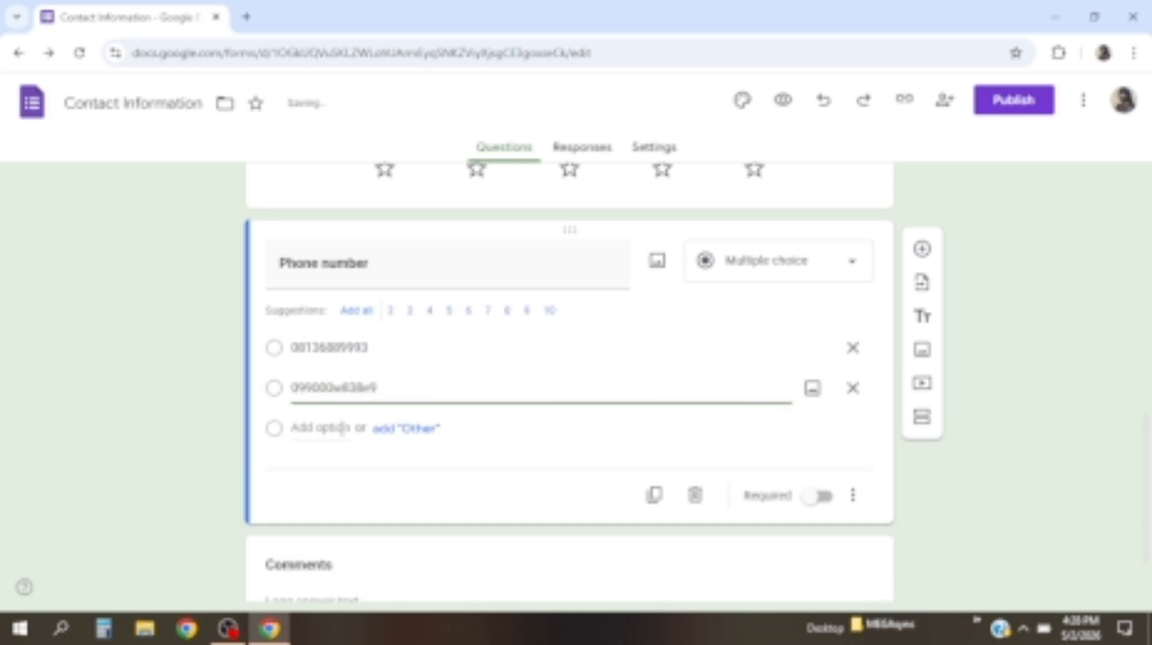
left_click(341, 428)
type("sdioofwgs")
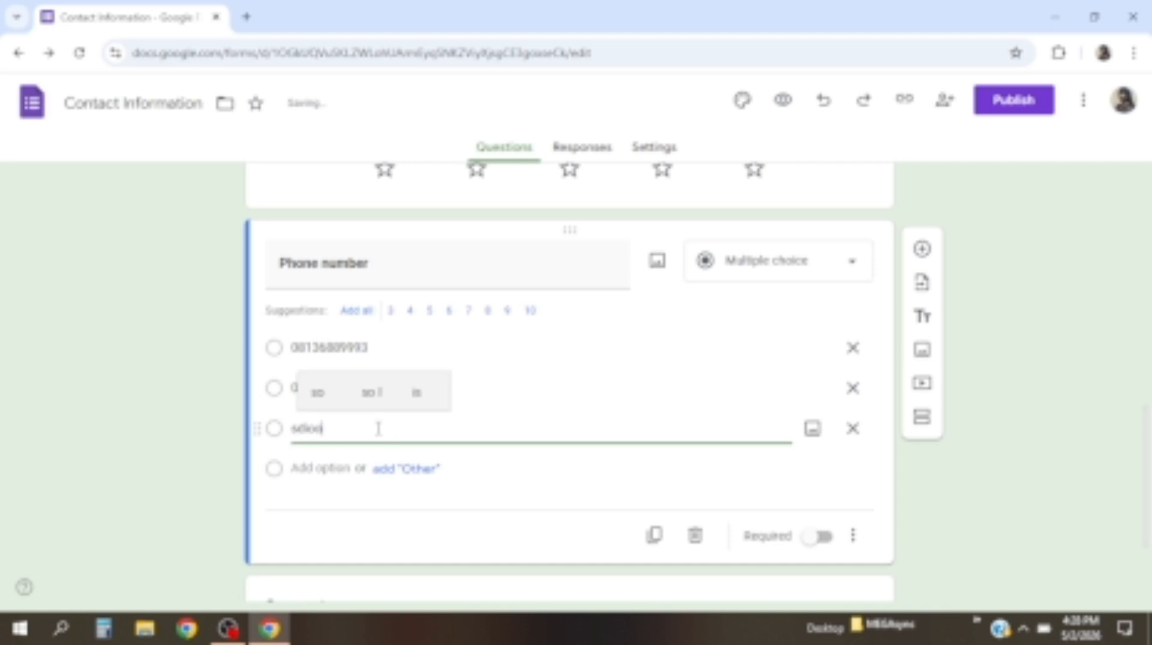
left_click(403, 471)
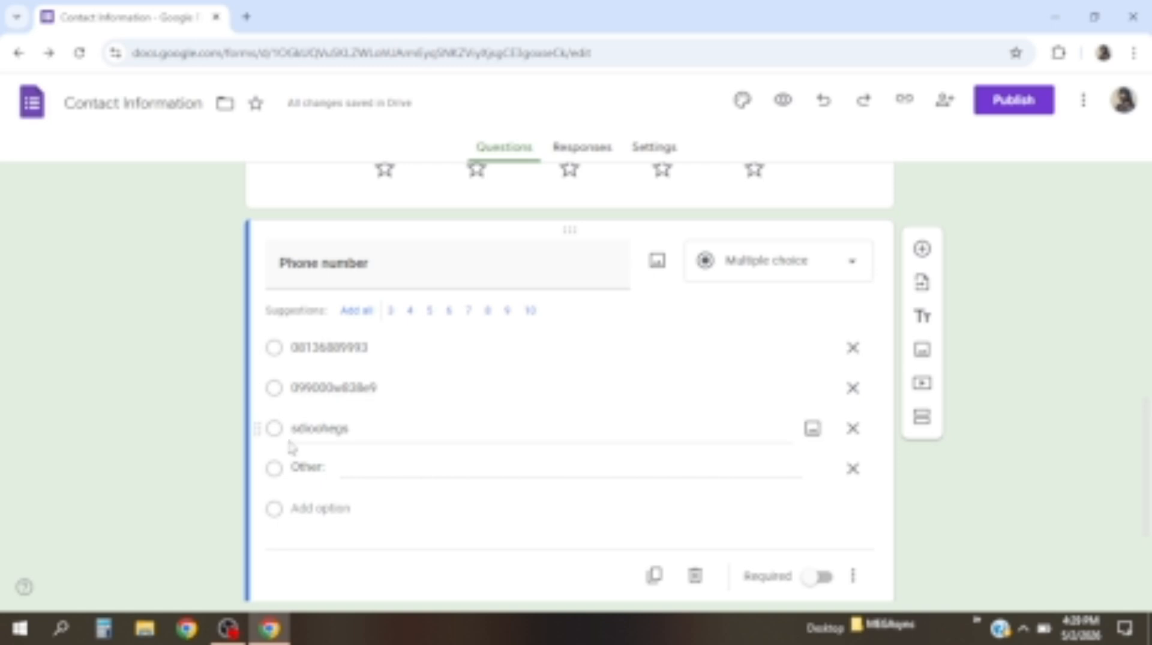
left_click(270, 360)
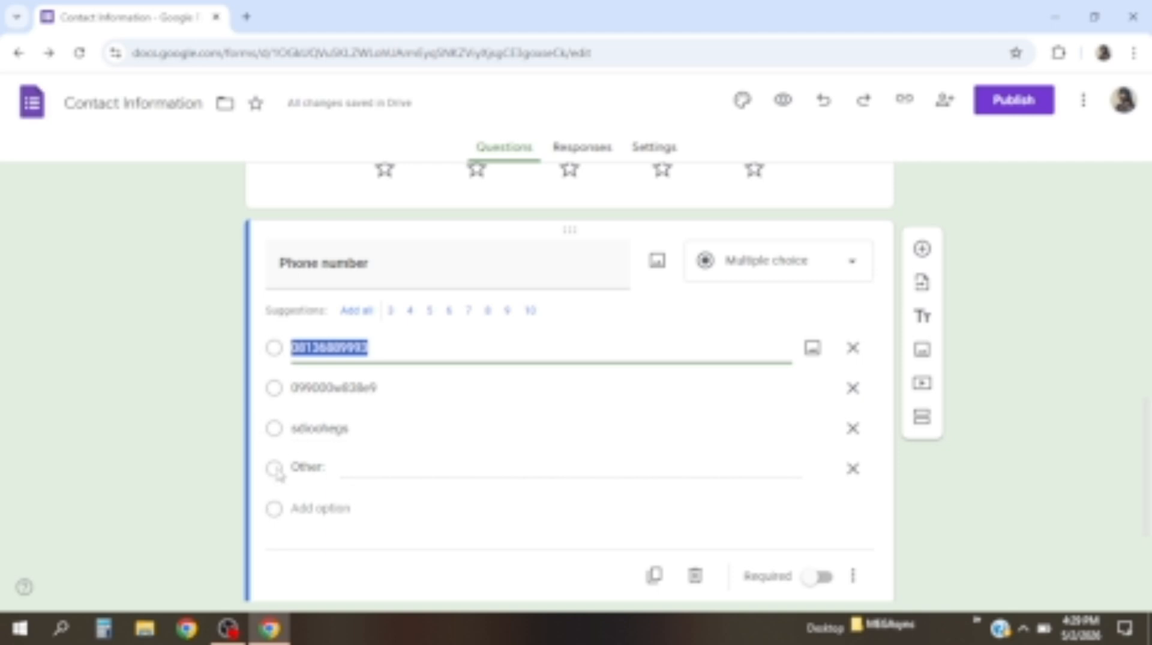
scroll(345, 451, "down", 3)
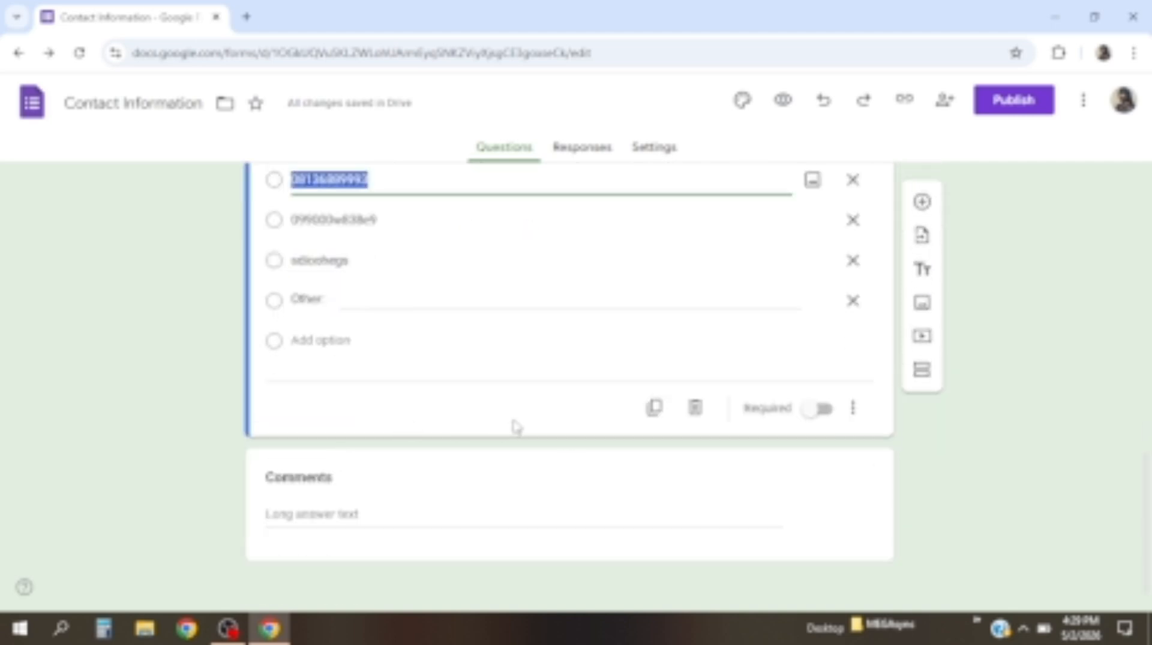
Make Comments a checkboxes question with first choice 'I love the Ultimate Elite free class'
left_click(340, 474)
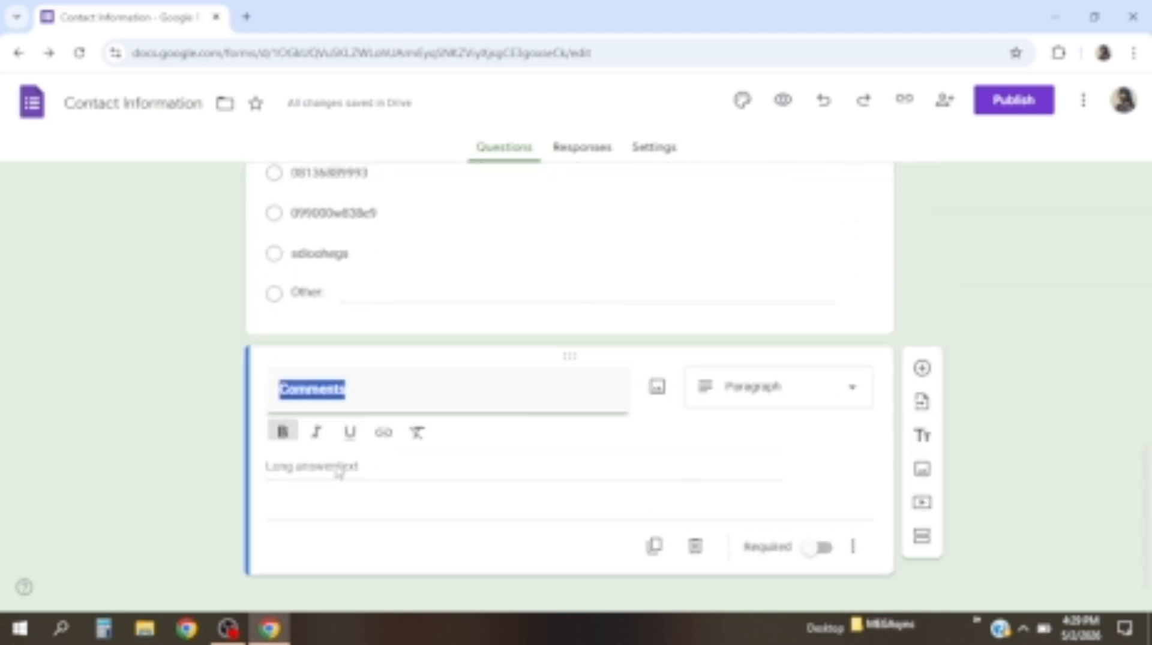
left_click(753, 397)
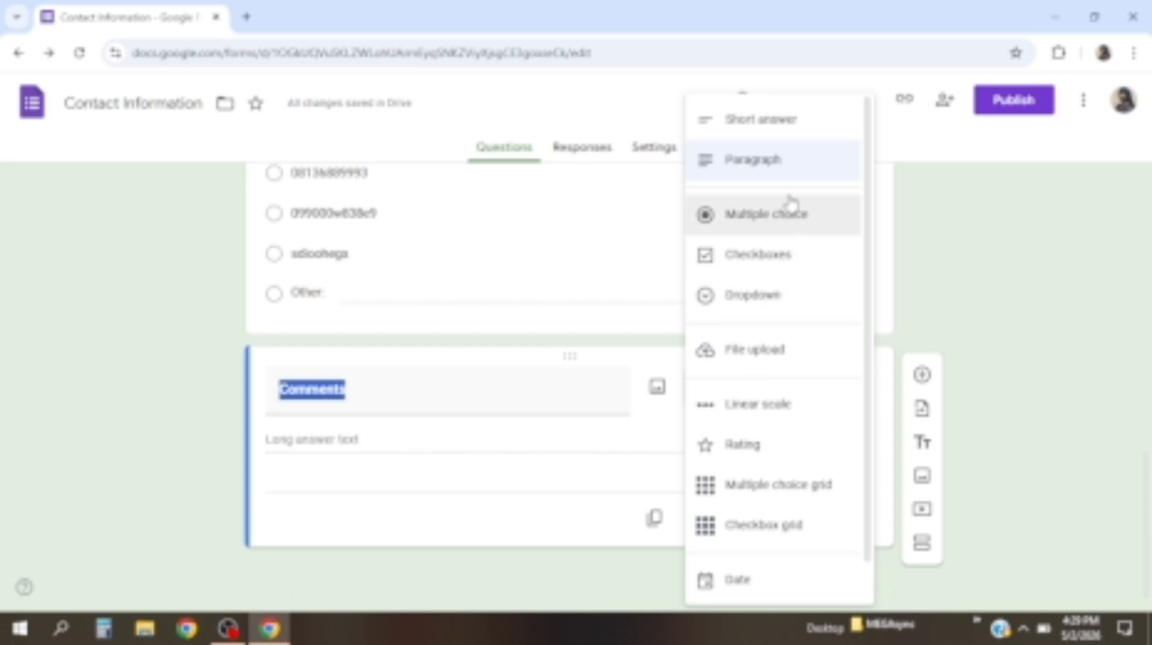
left_click(760, 264)
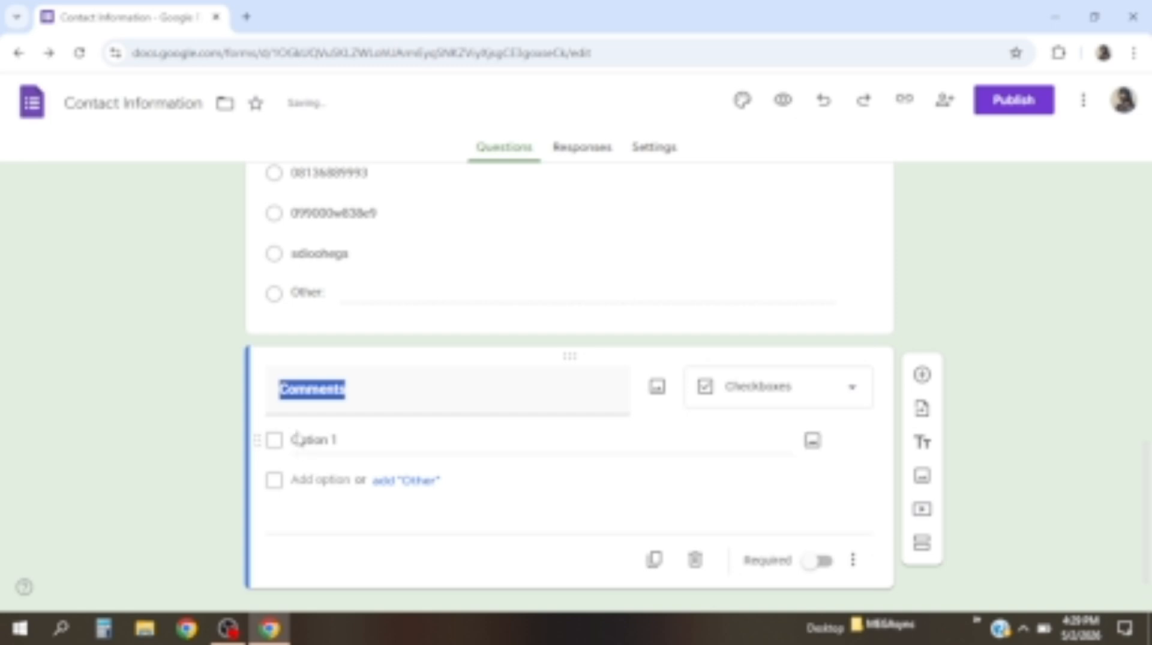
left_click(298, 440)
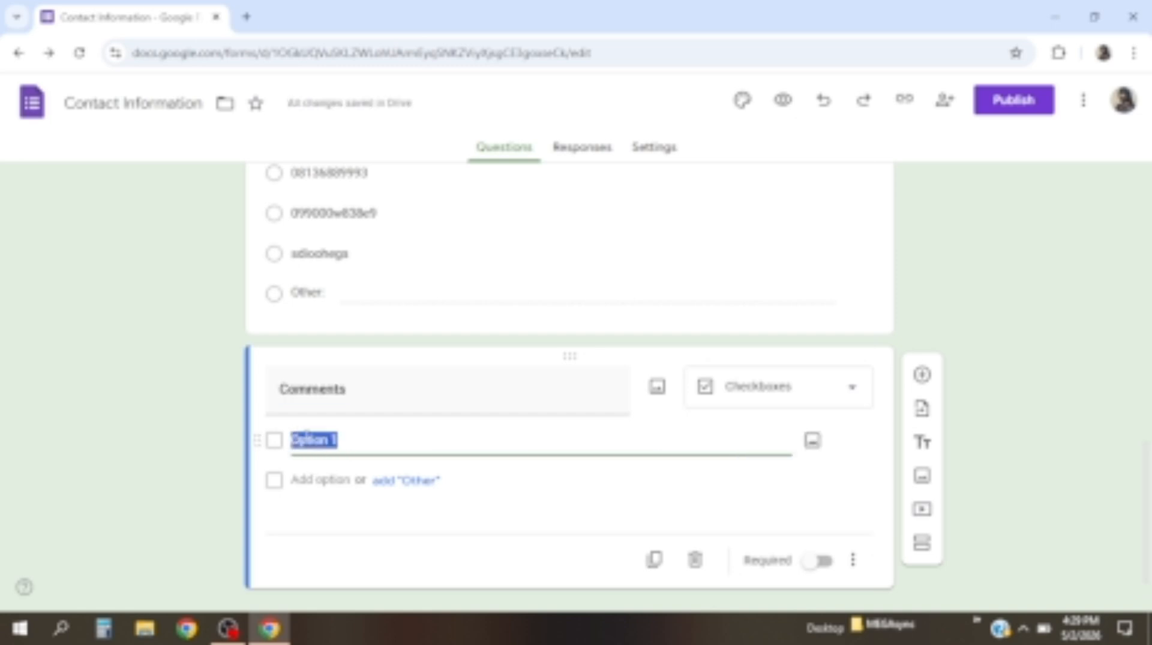
type("I li")
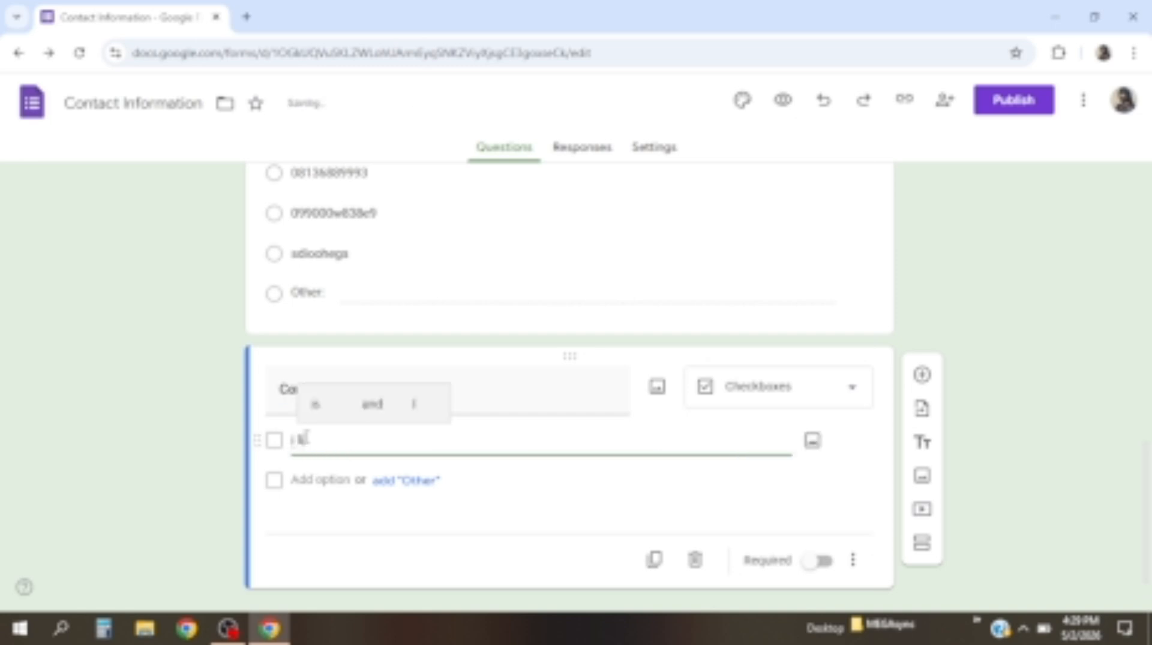
type("ke")
key("BackSpace")
key("BackSpace")
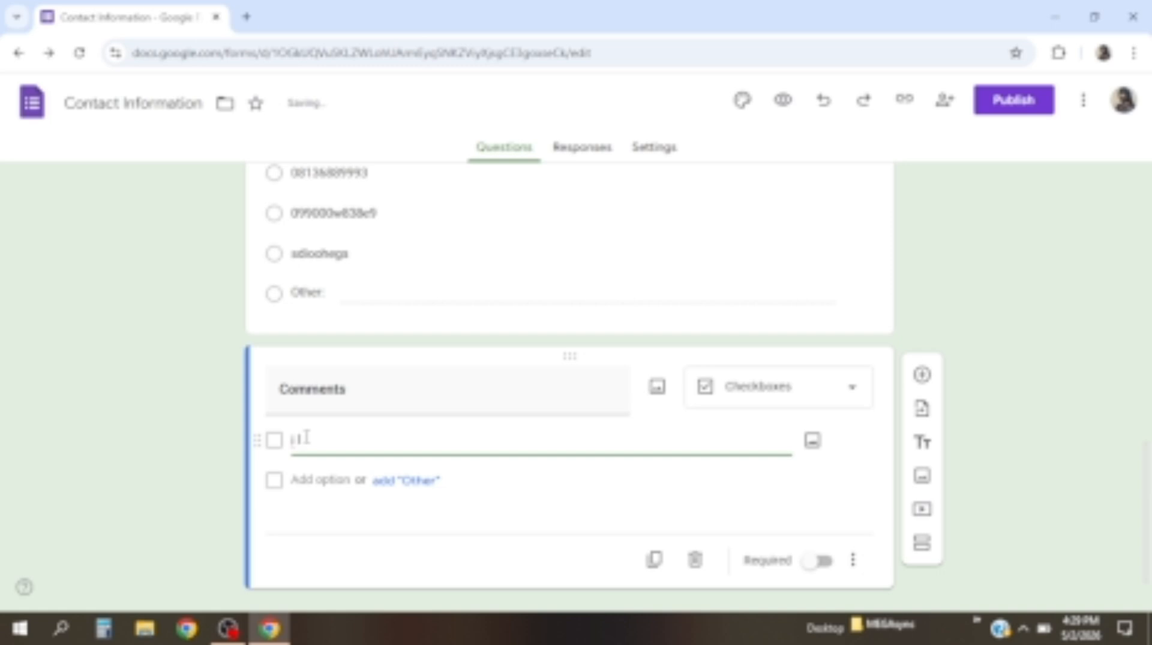
type("t")
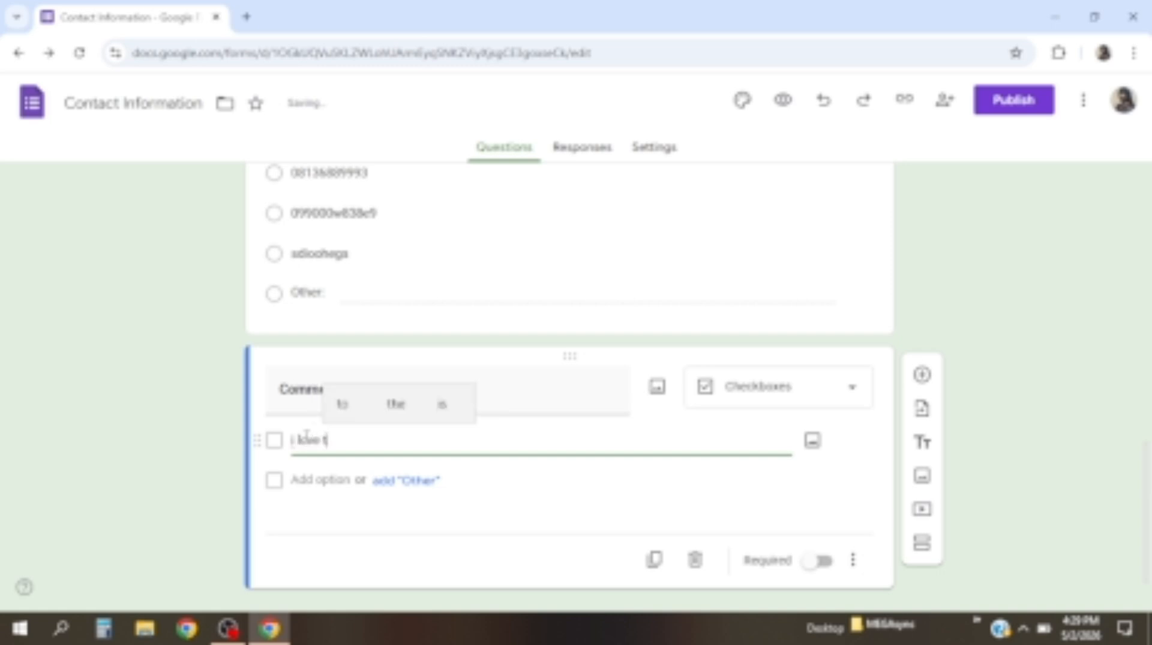
type("he U")
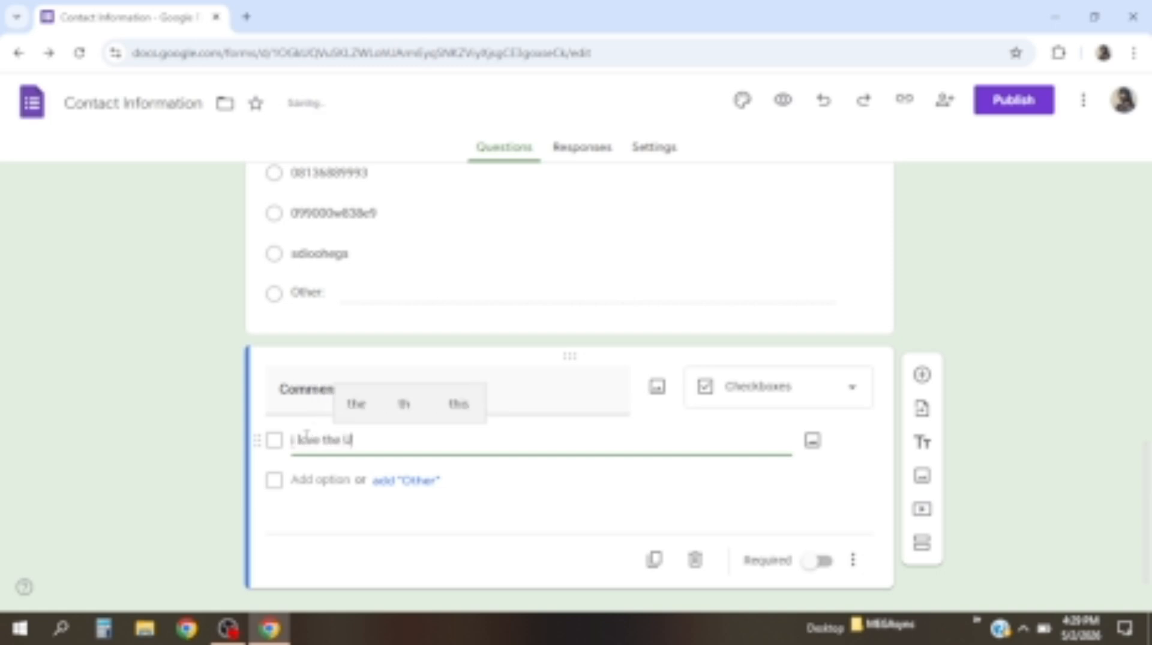
type("Itimate")
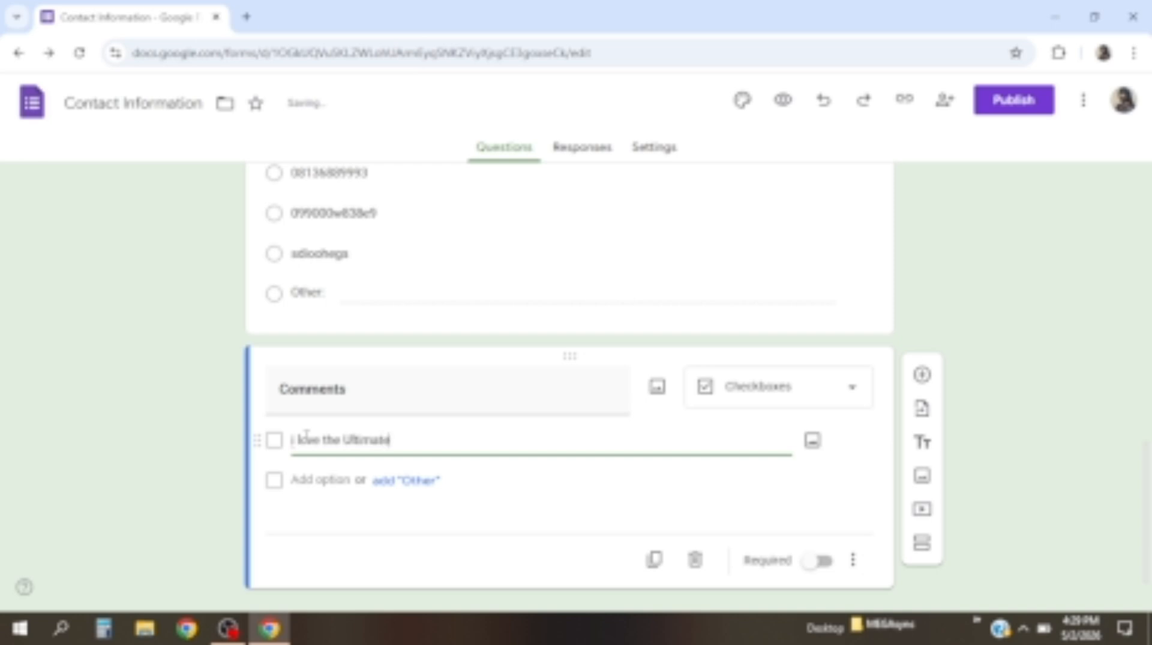
type(" Eli")
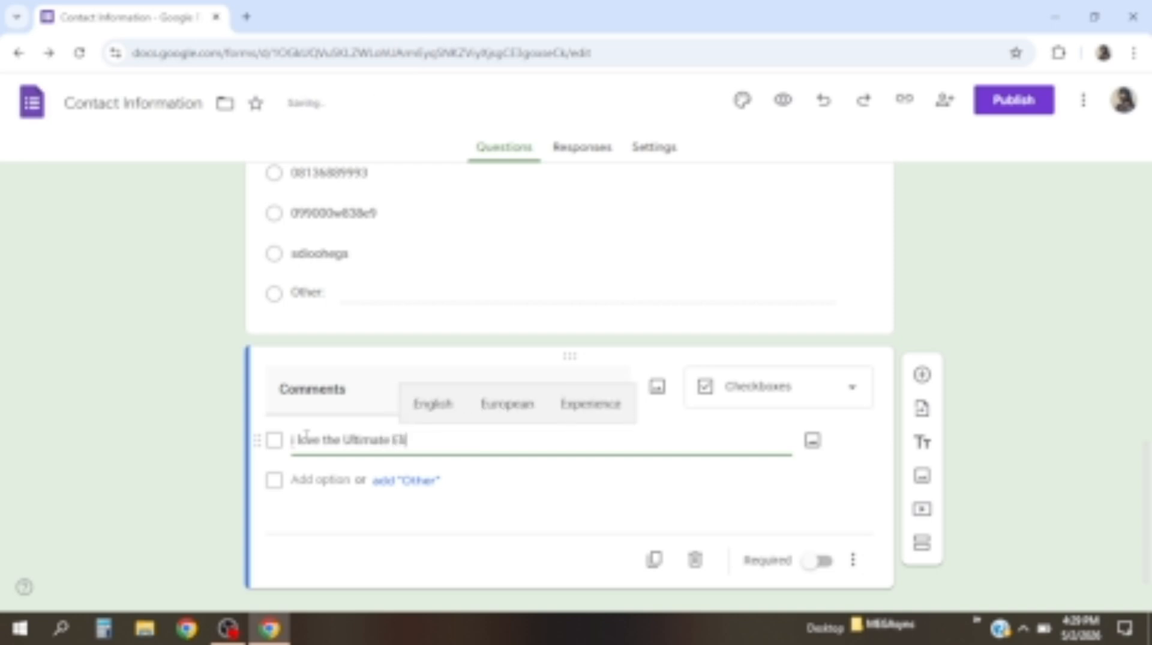
type("te free")
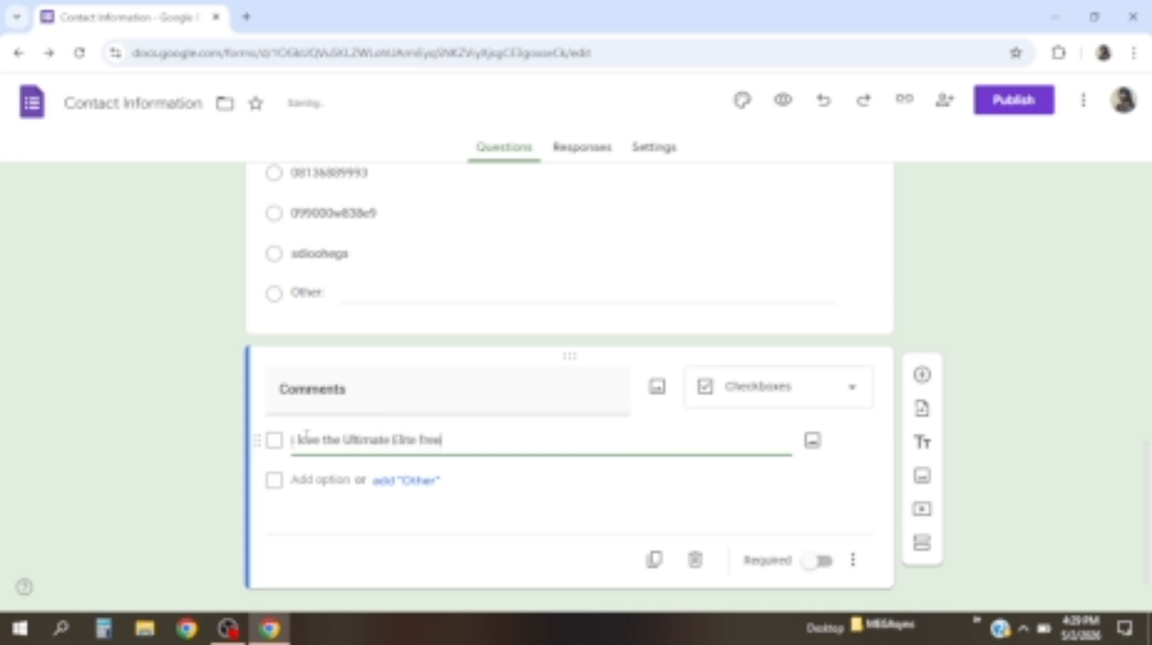
type(" class")
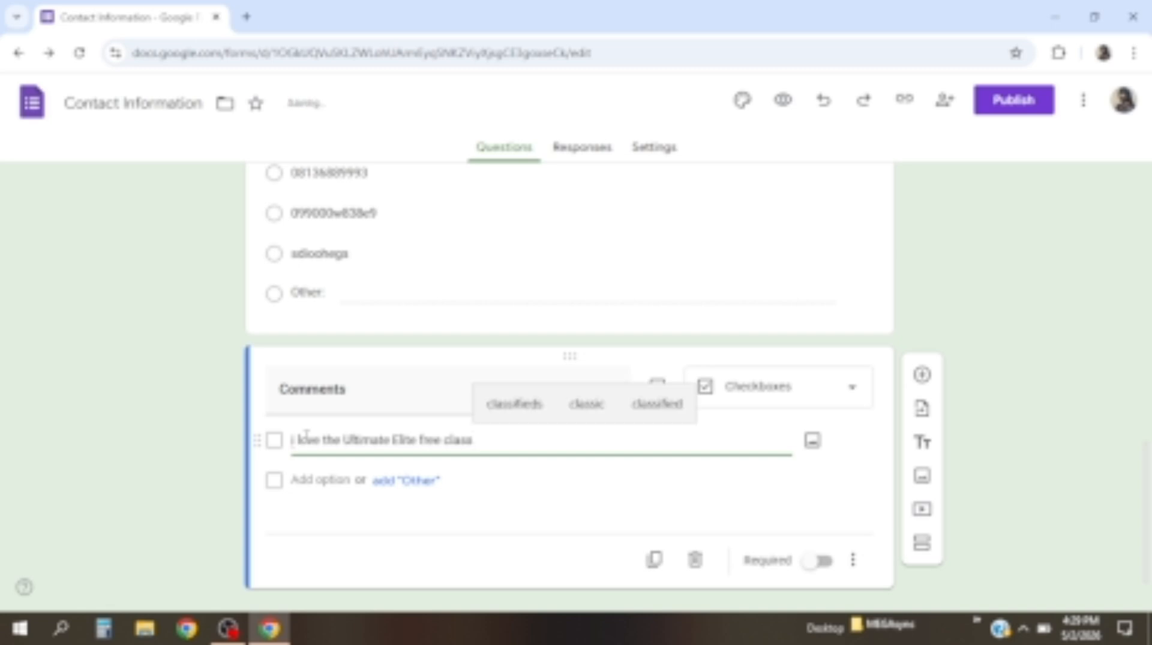
Add choices 'I despise chocolates', 'woman is use for led' and 'men are humans too'
left_click(311, 479)
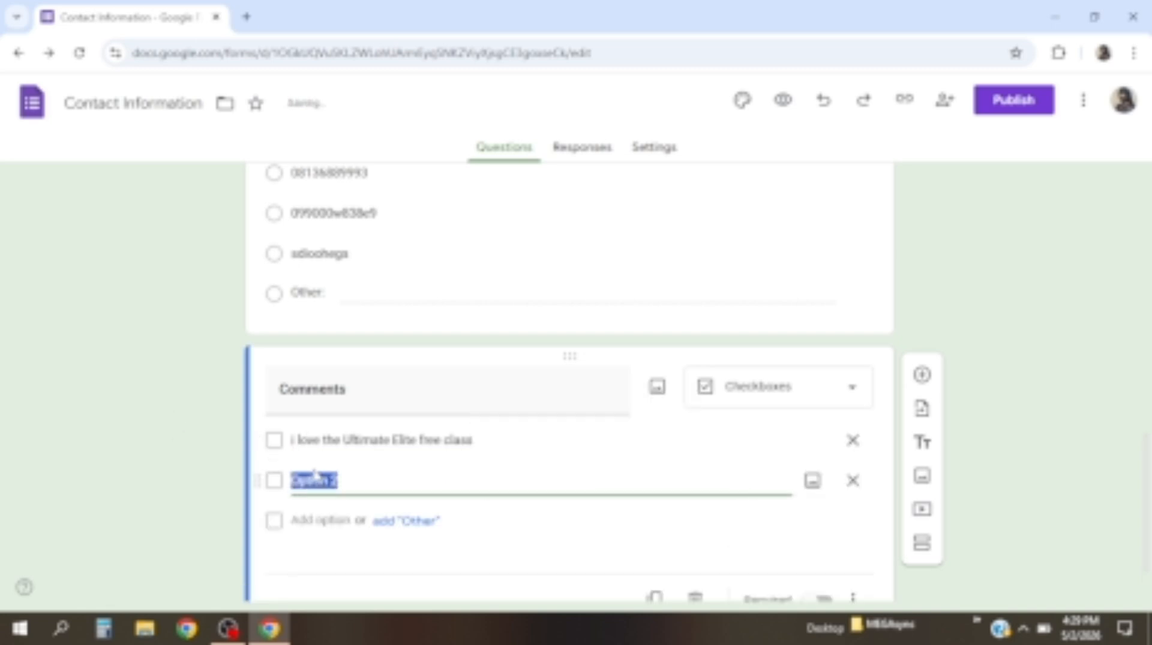
type("I")
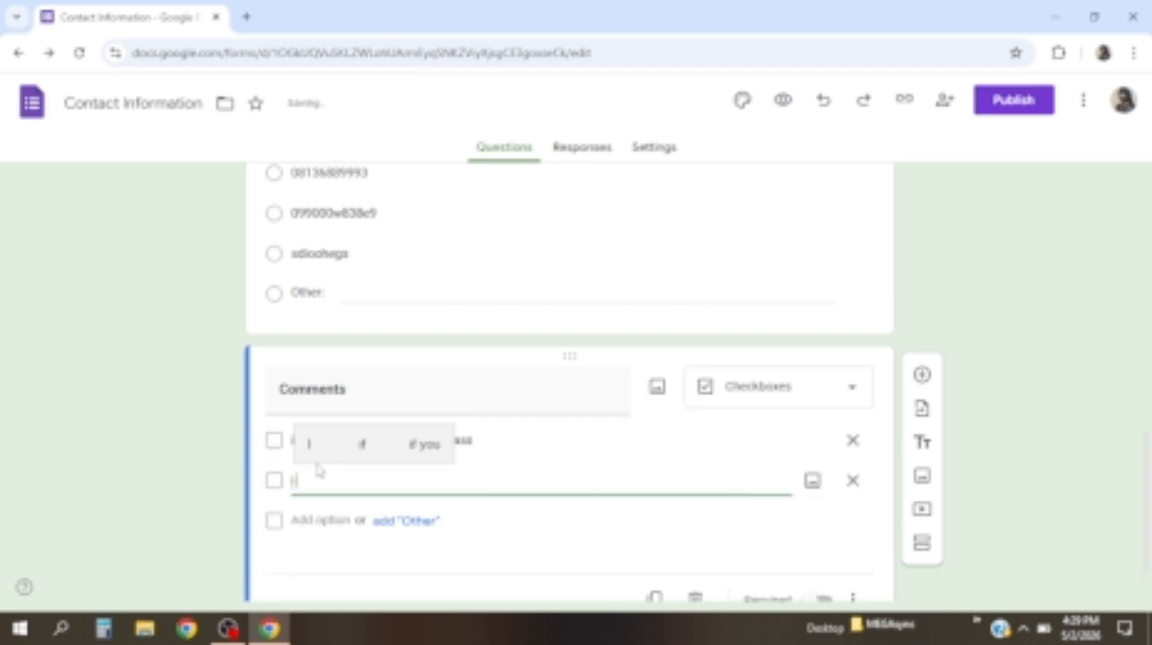
key("BackSpace")
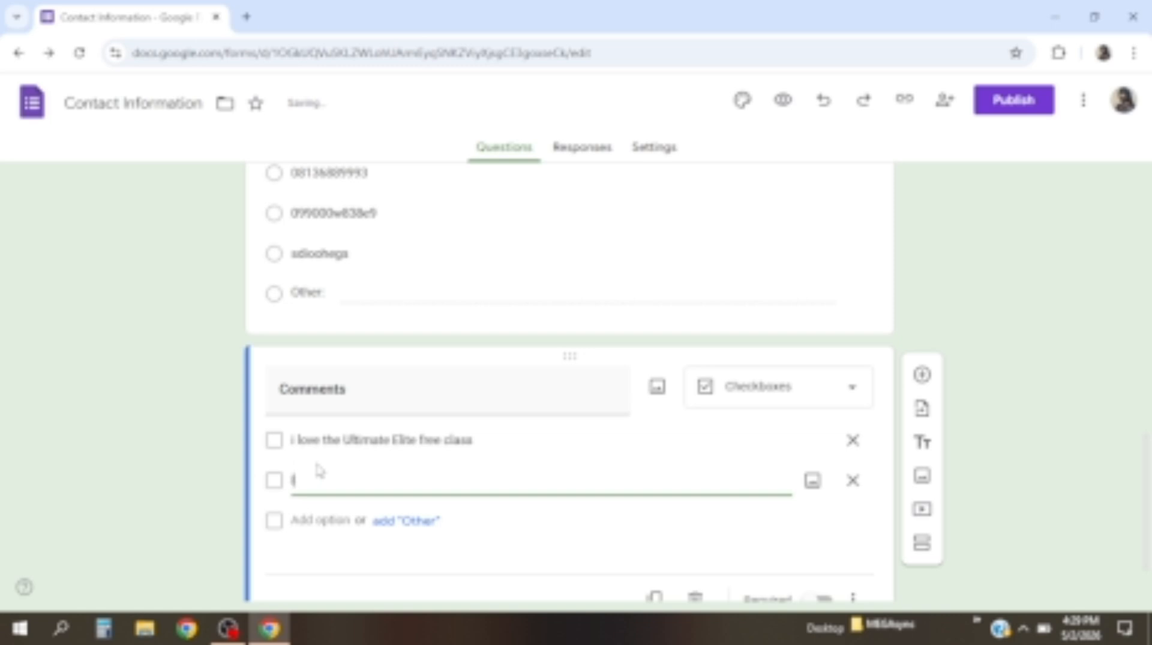
type("I di")
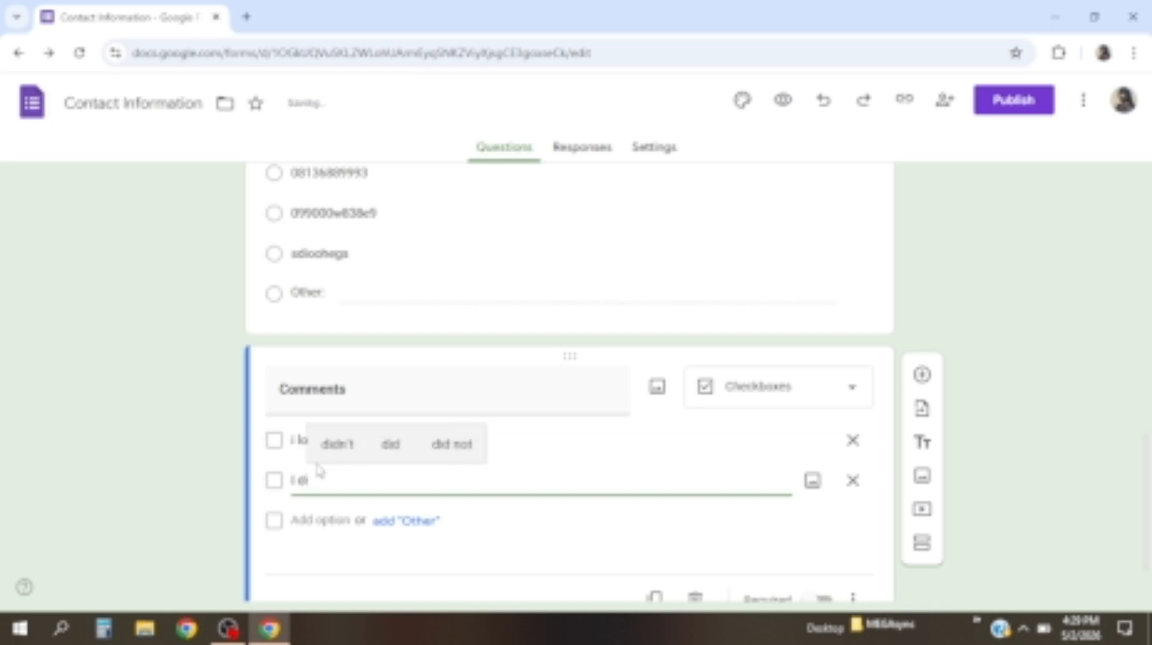
key("BackSpace")
type("espise")
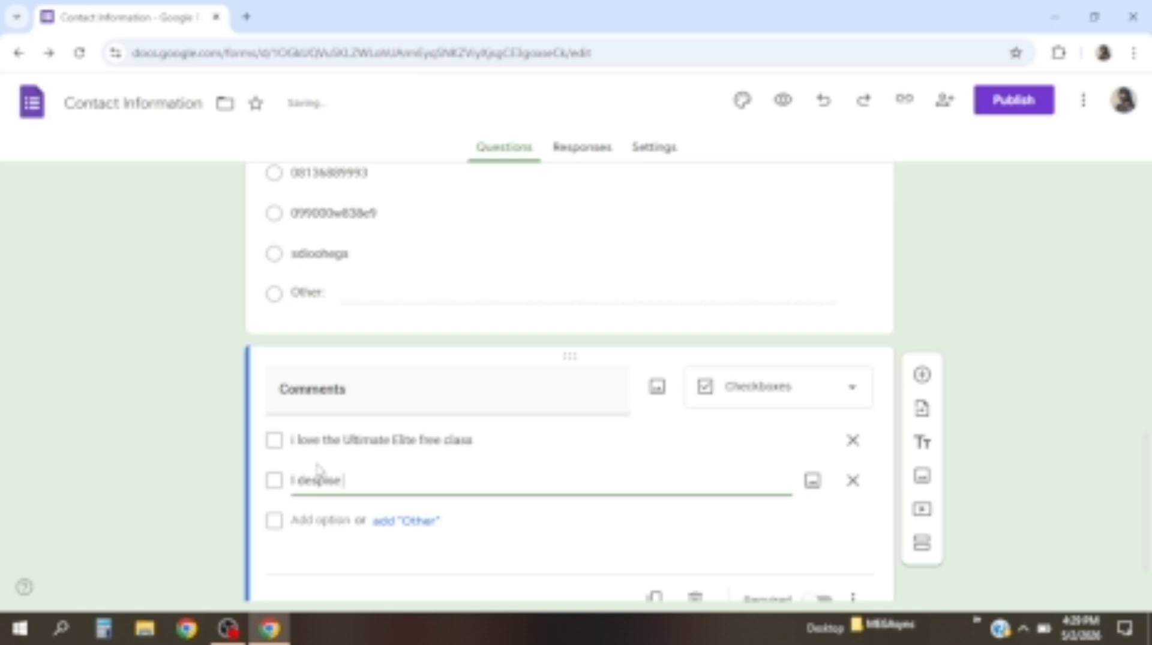
type(" d")
type("ho")
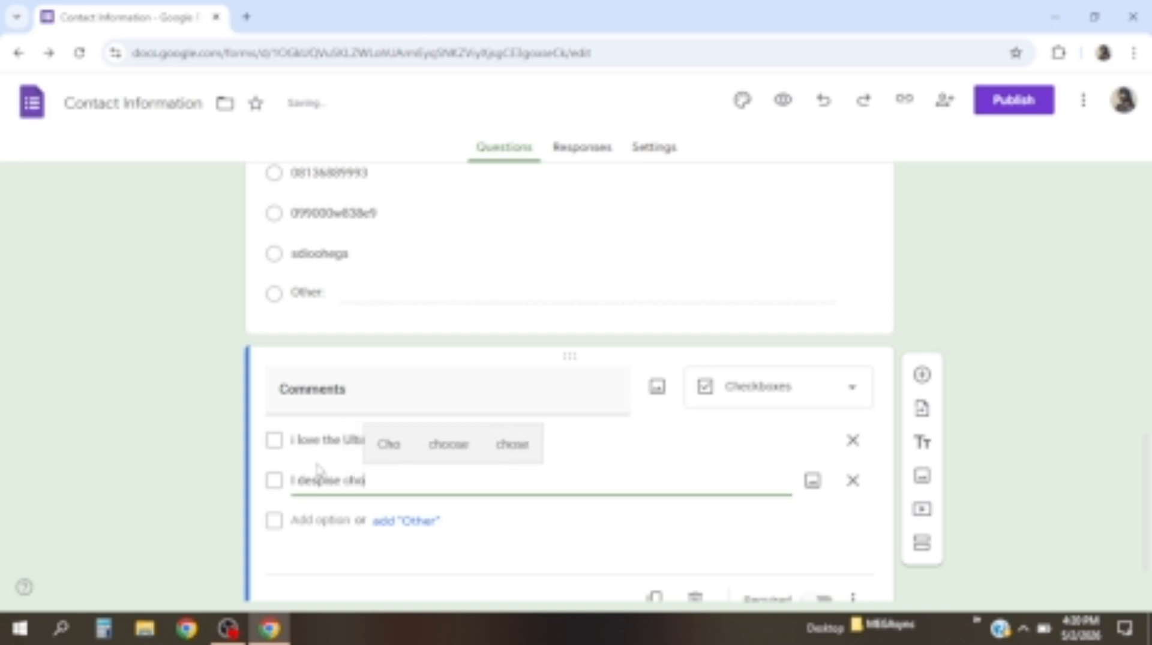
type("colates")
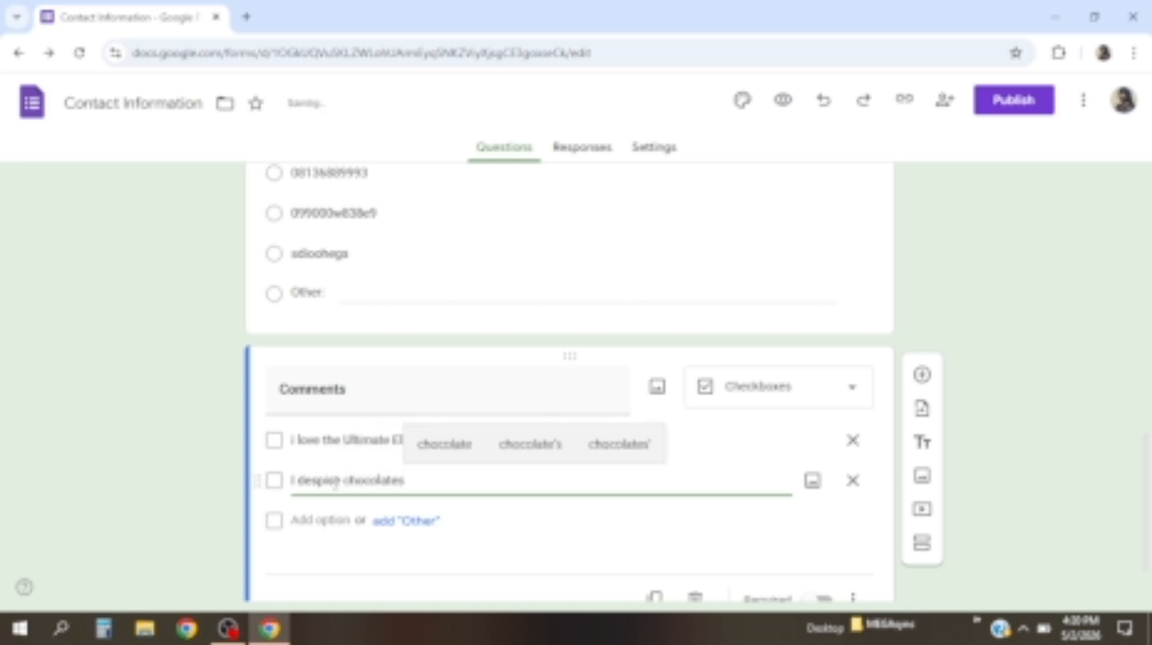
left_click(336, 529)
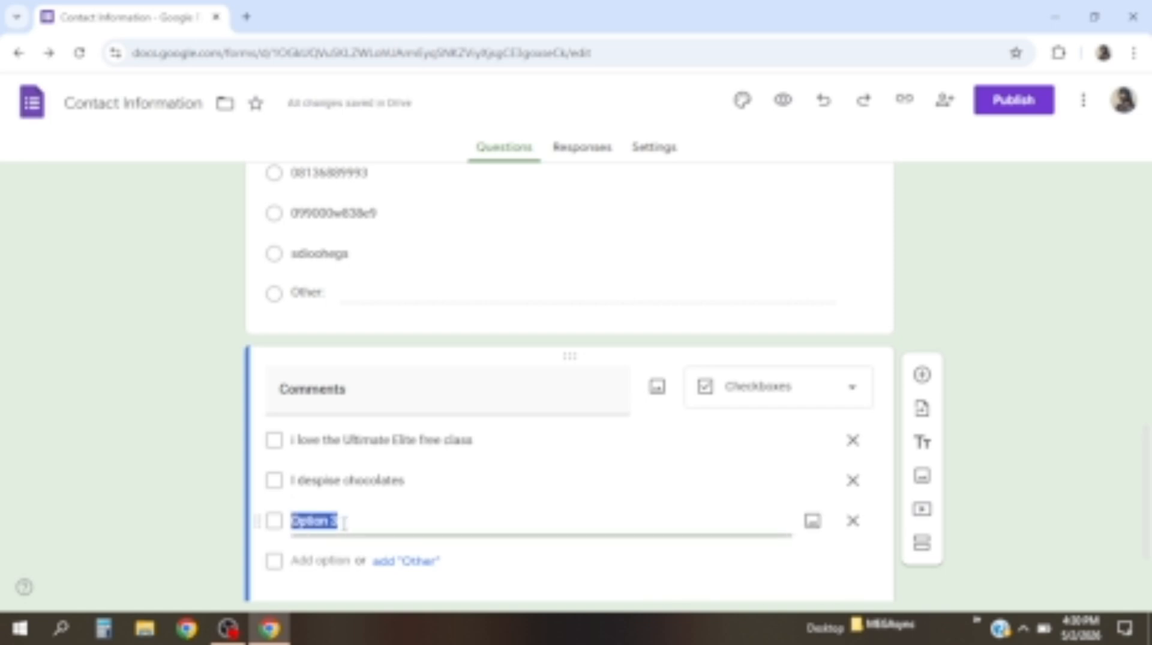
type("wo")
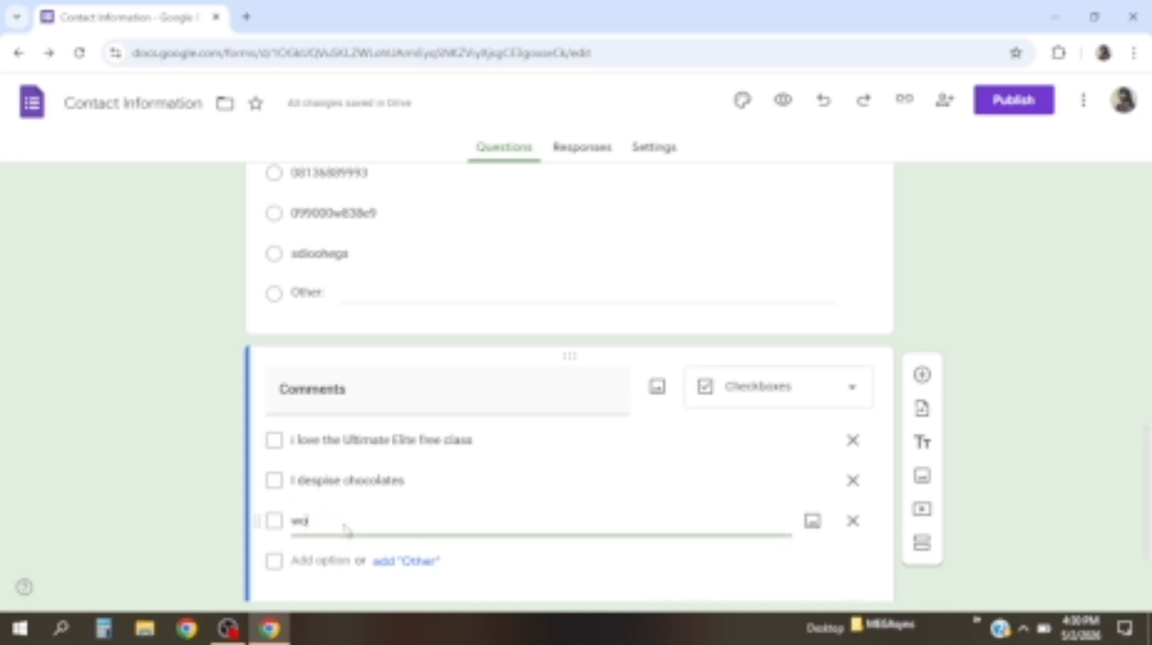
type("man is u")
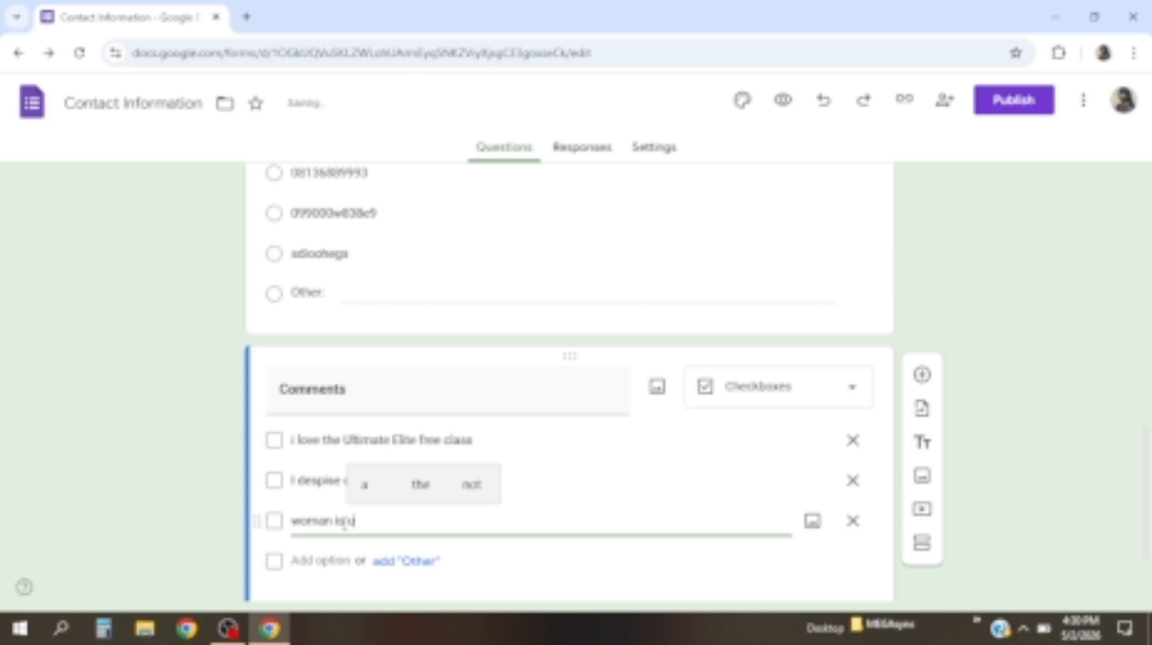
type("se for led")
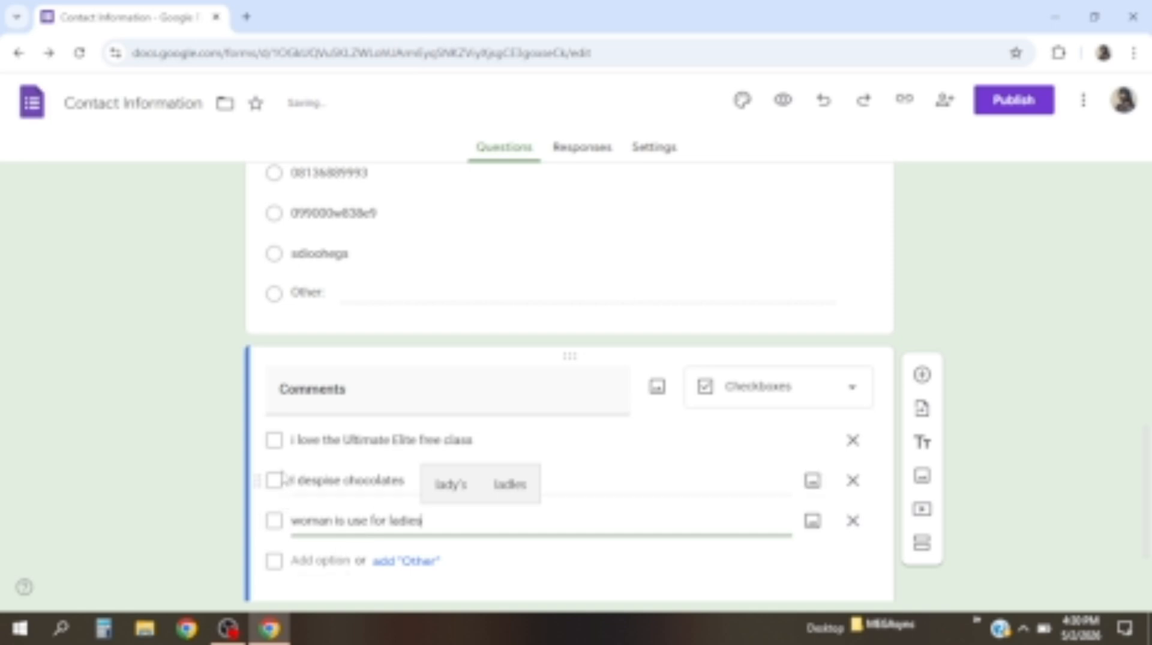
left_click(319, 561)
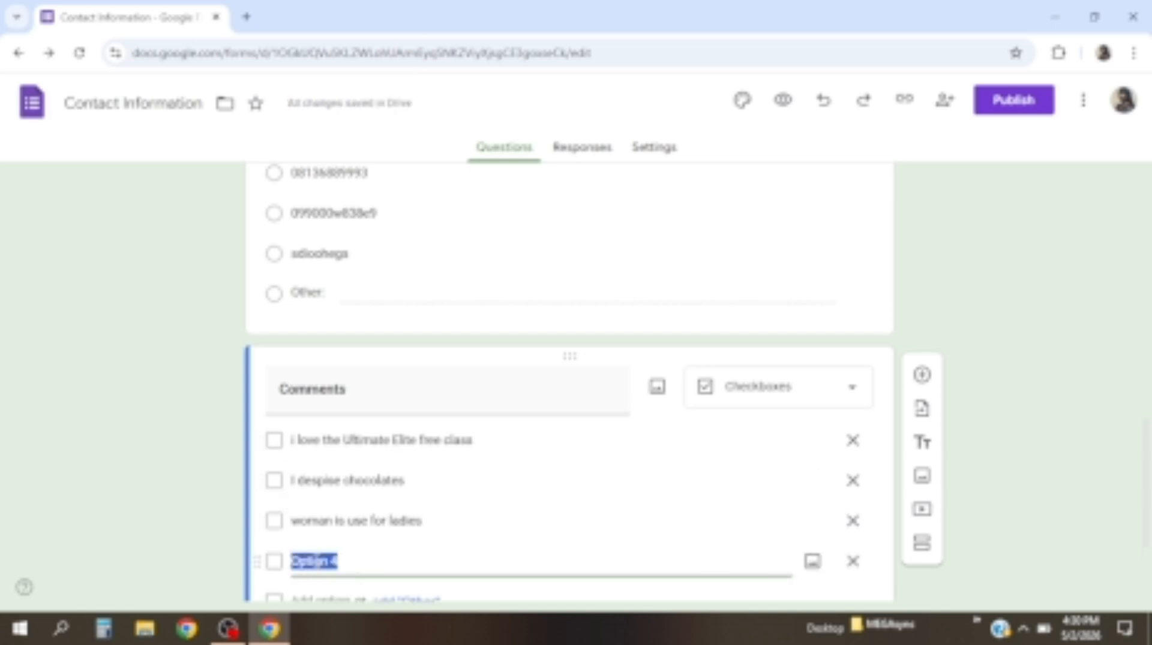
type("men")
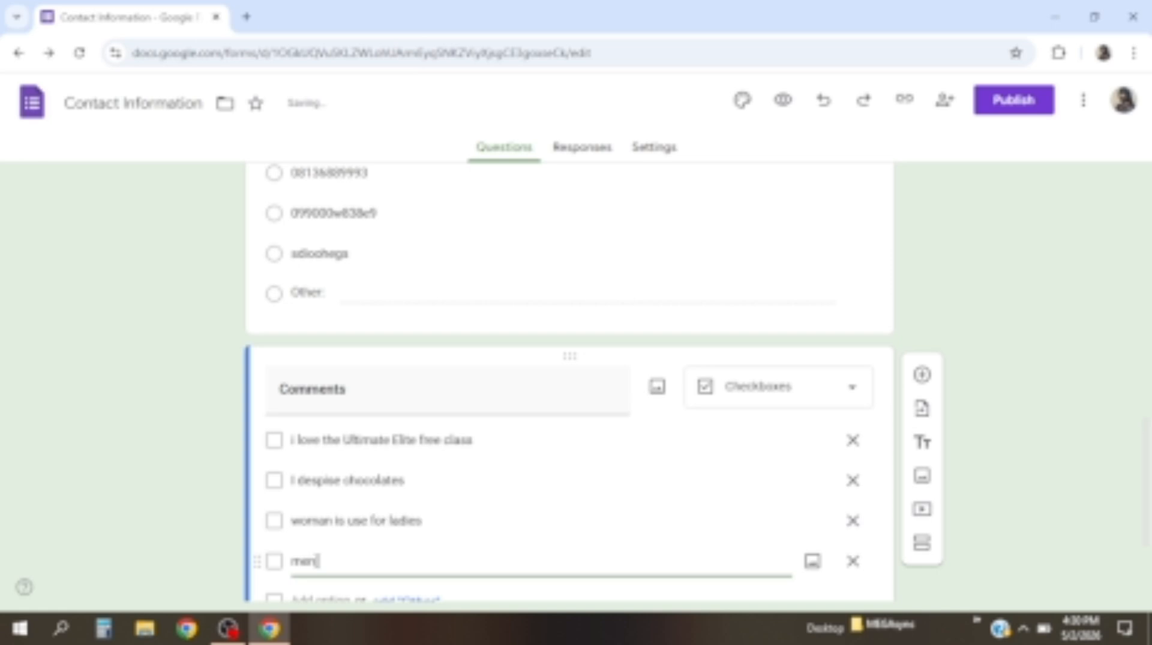
type(" are h")
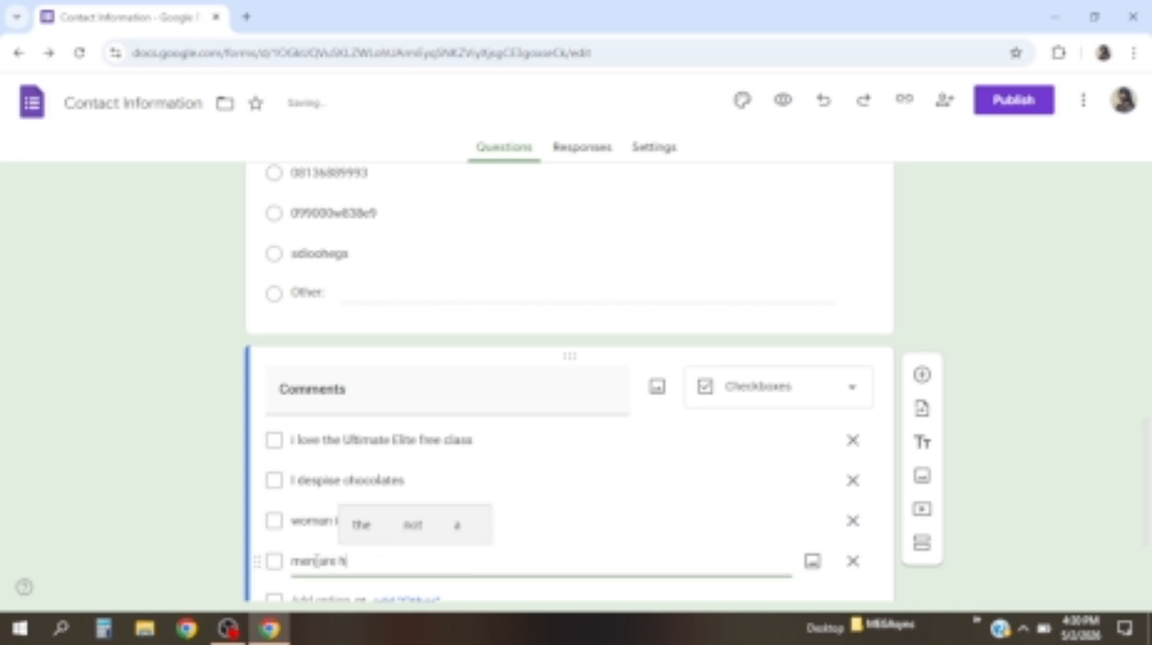
type("umans too")
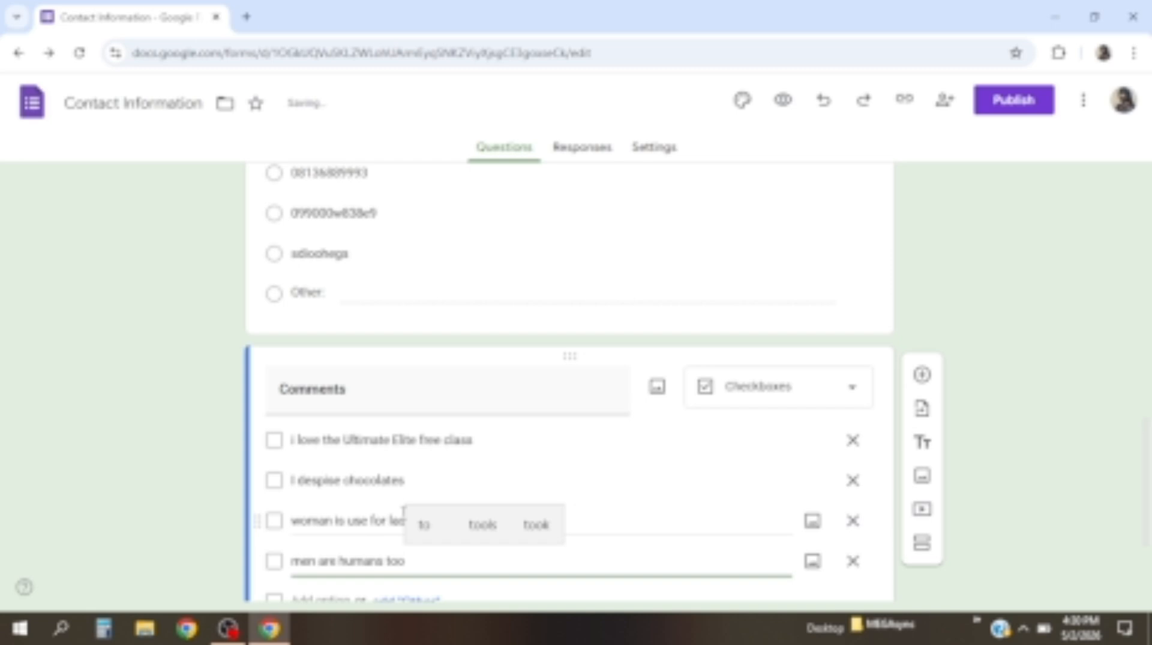
Scroll through the form to review the four Comments options, then head back up
scroll(404, 511, "down", 3)
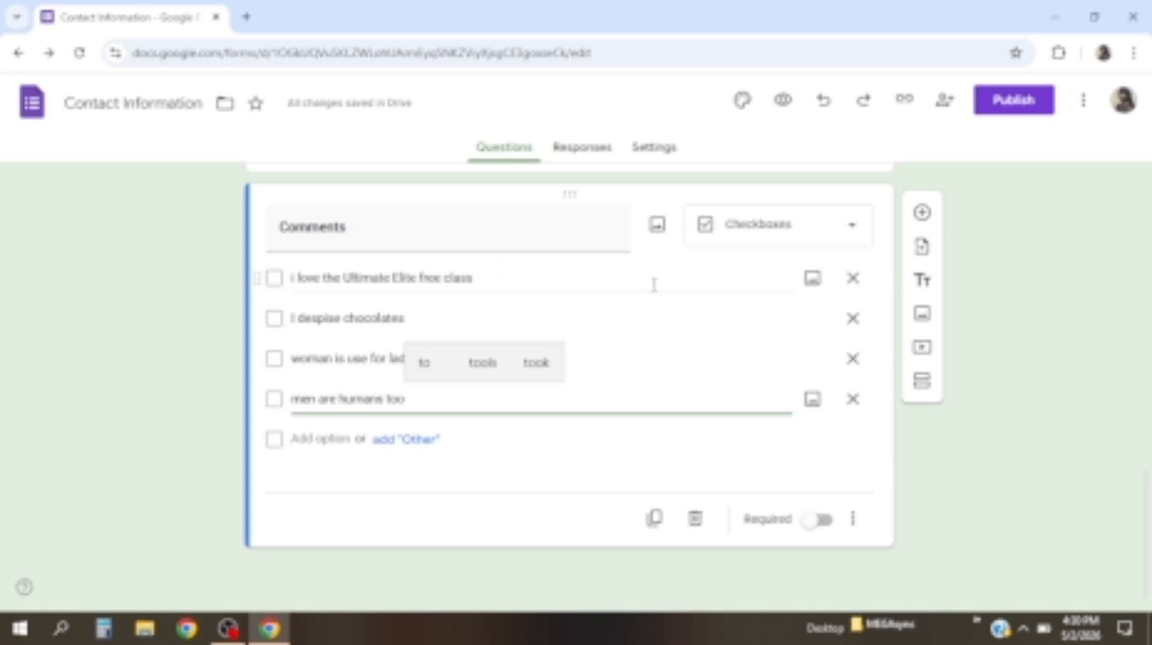
scroll(648, 297, "down", 5)
scroll(641, 305, "up", 4)
scroll(642, 309, "down", 9)
scroll(407, 375, "up", 1)
scroll(407, 375, "up", 10)
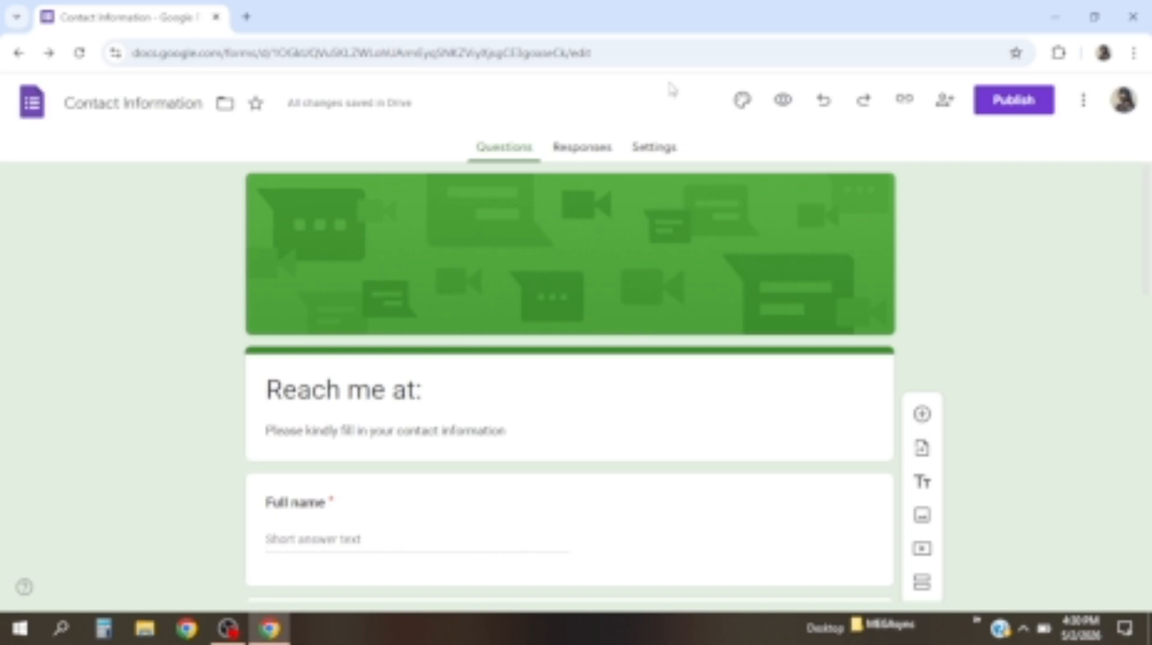
Open the theme settings and the header-image picker
left_click(727, 128)
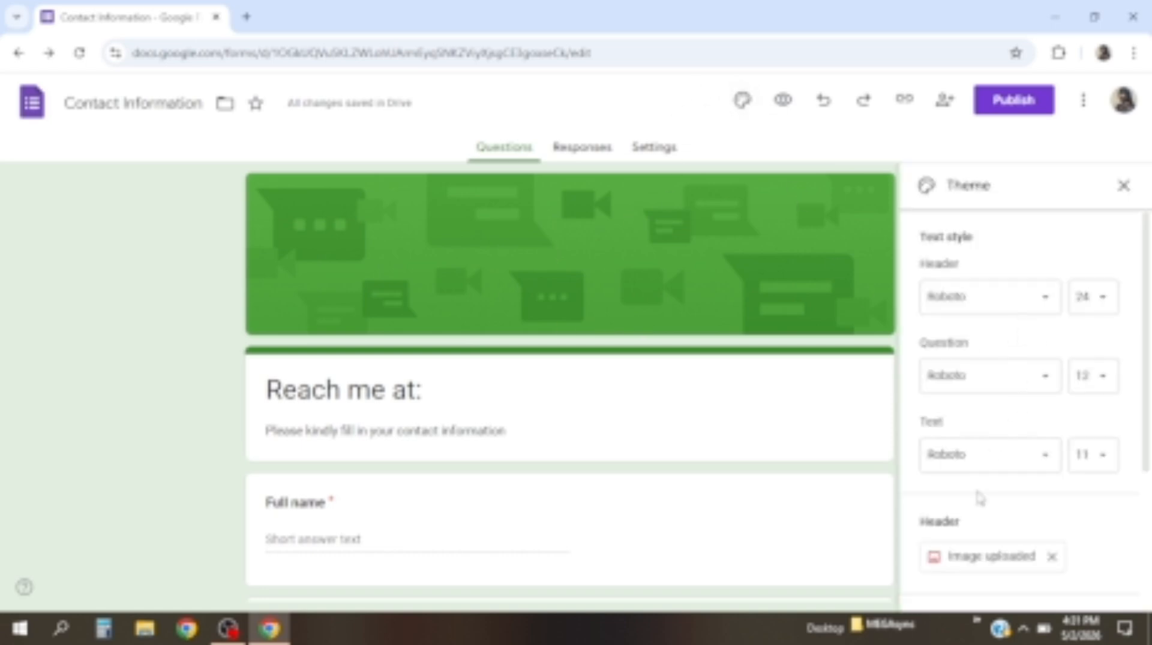
left_click(1008, 561)
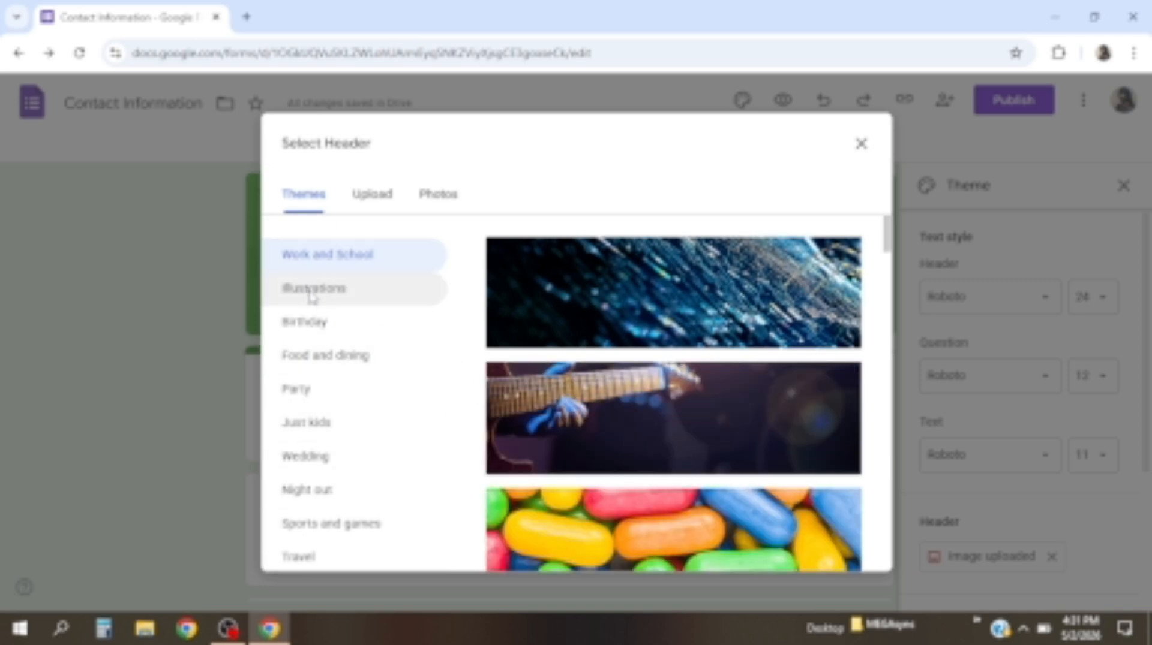
Set the form header to the guitar theme image after browsing Upload and Photos
left_click(378, 204)
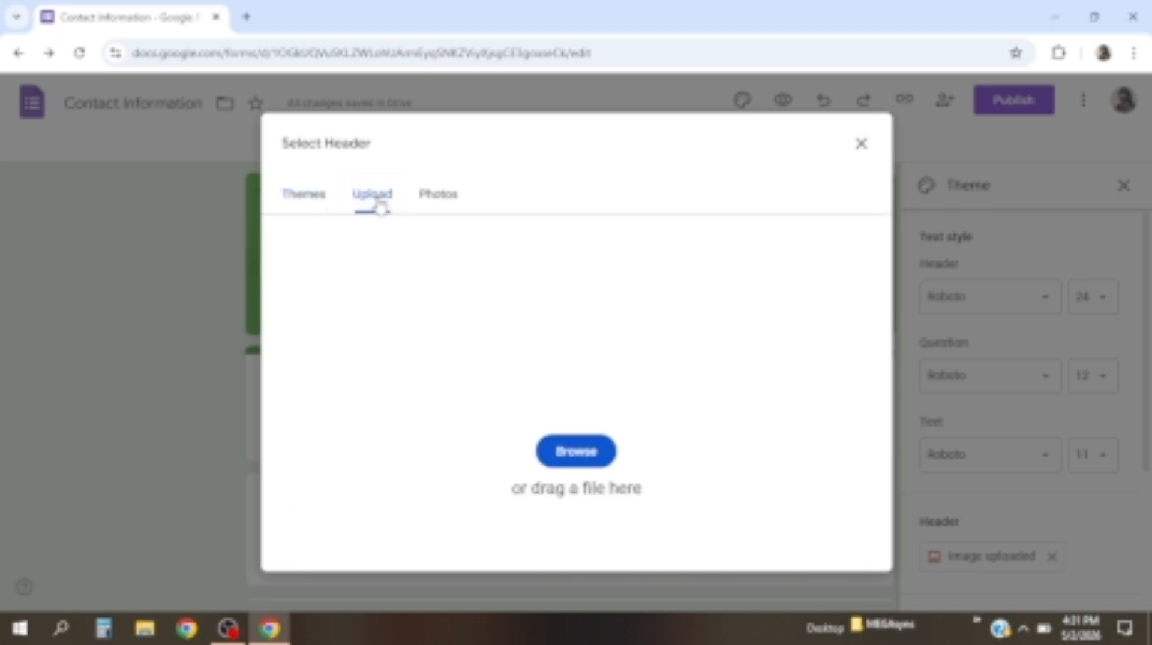
left_click(549, 460)
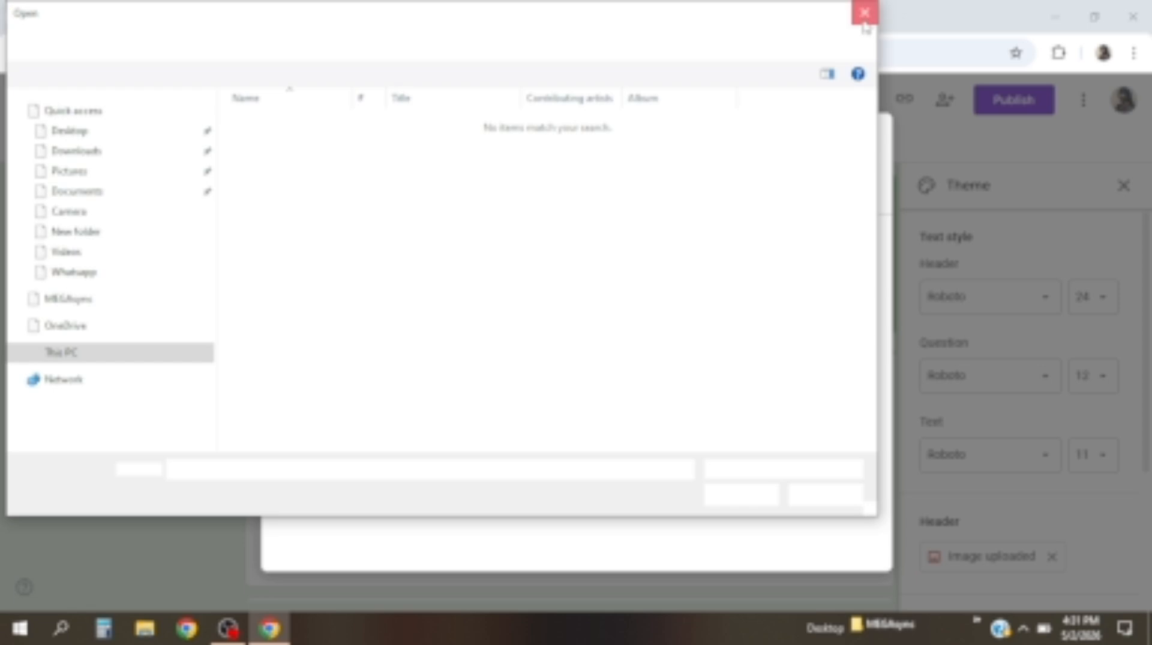
left_click(866, 14)
left_click(445, 207)
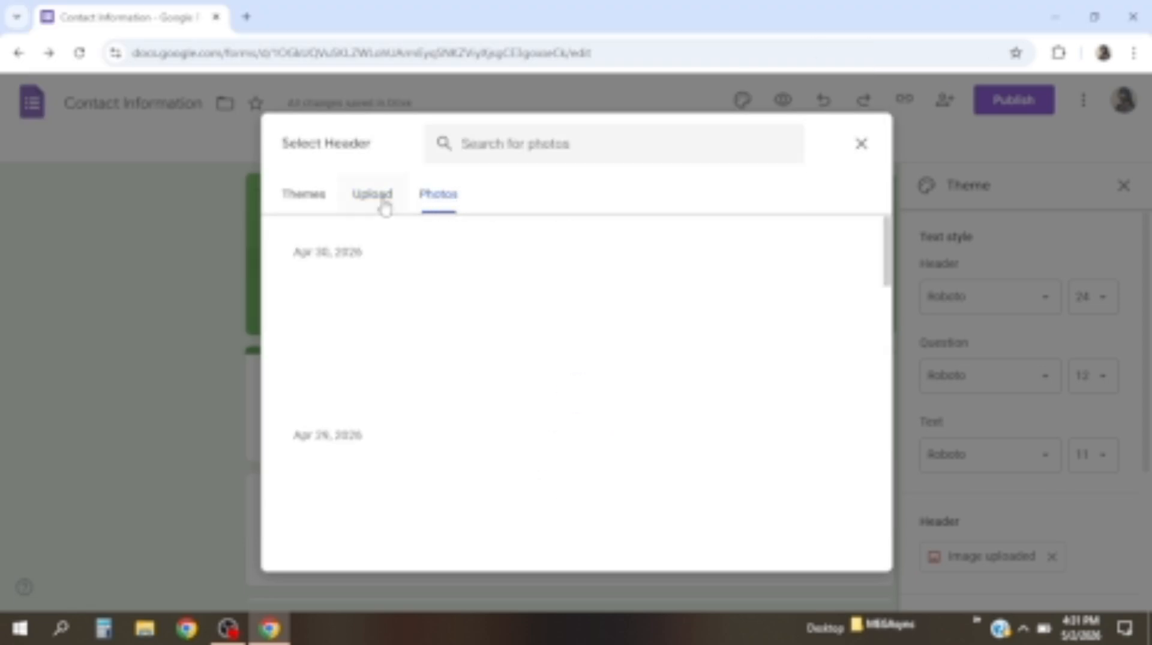
left_click(316, 205)
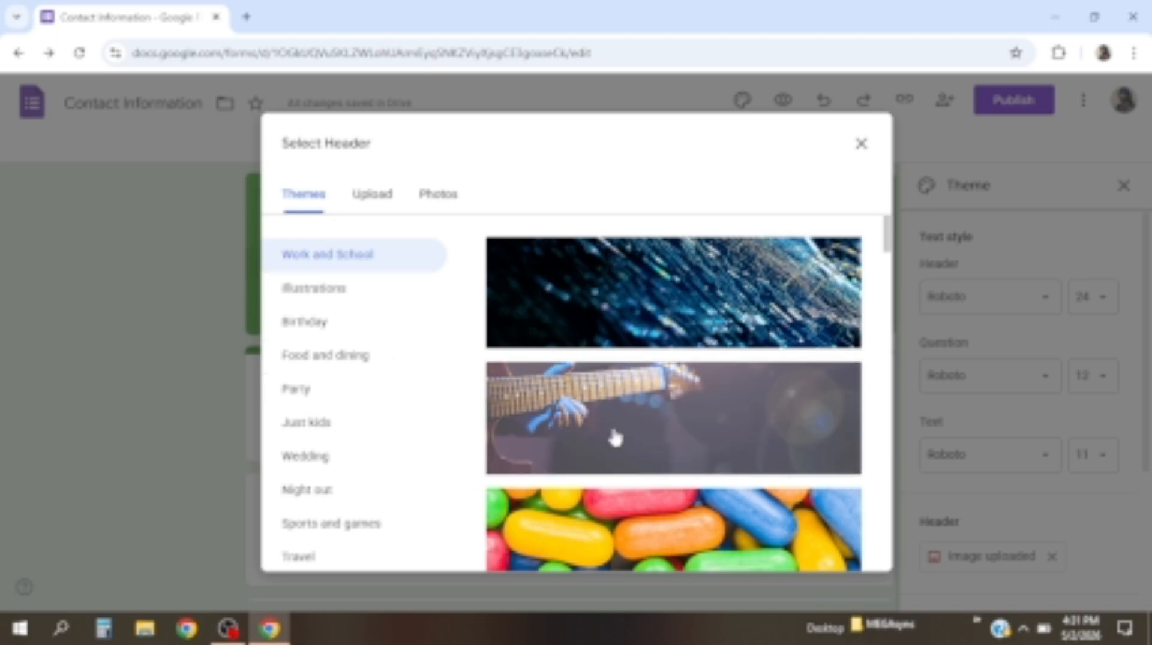
left_click(594, 403)
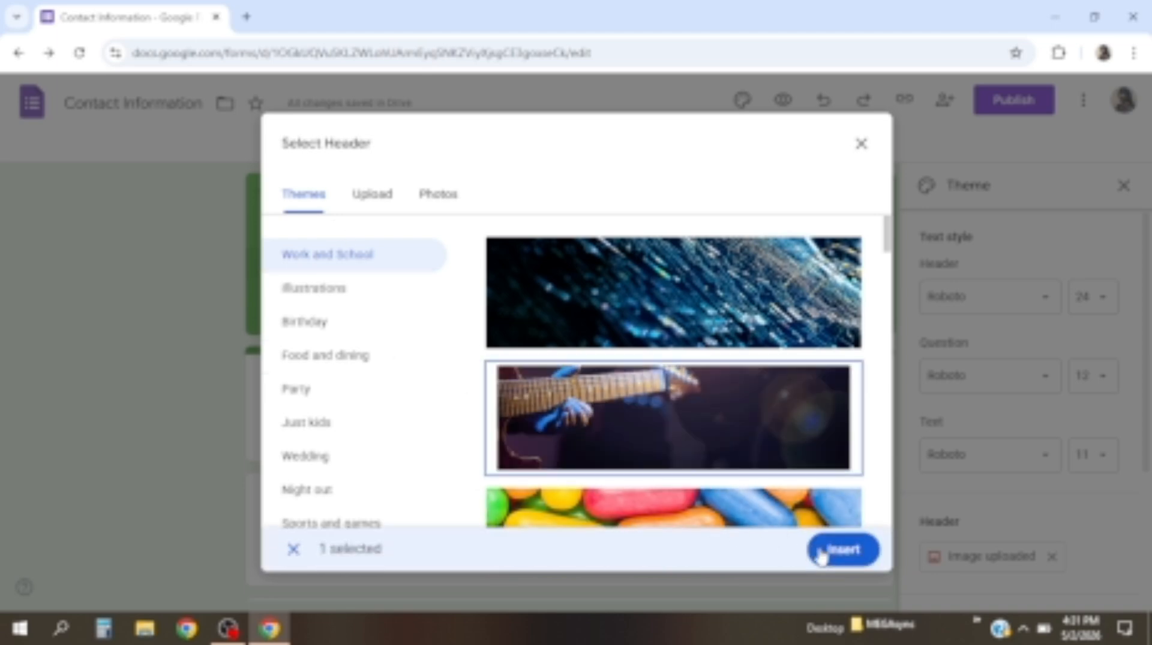
left_click(830, 561)
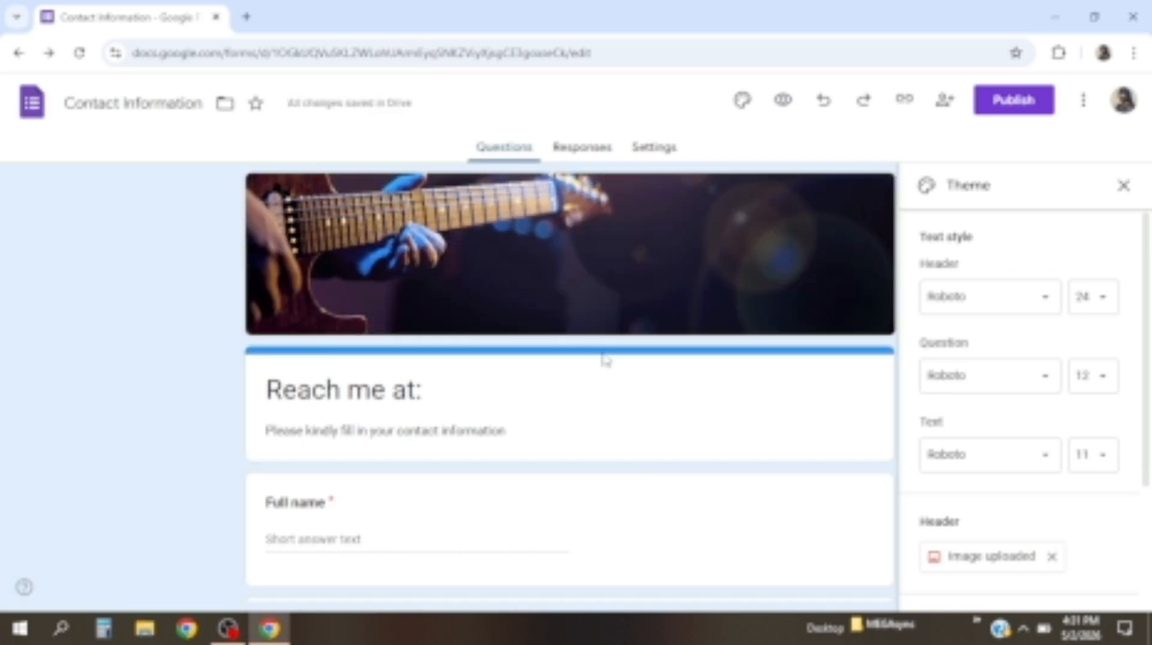
Set a custom near-black theme colour #0f1420 and the darkest grey background
scroll(960, 490, "down", 2)
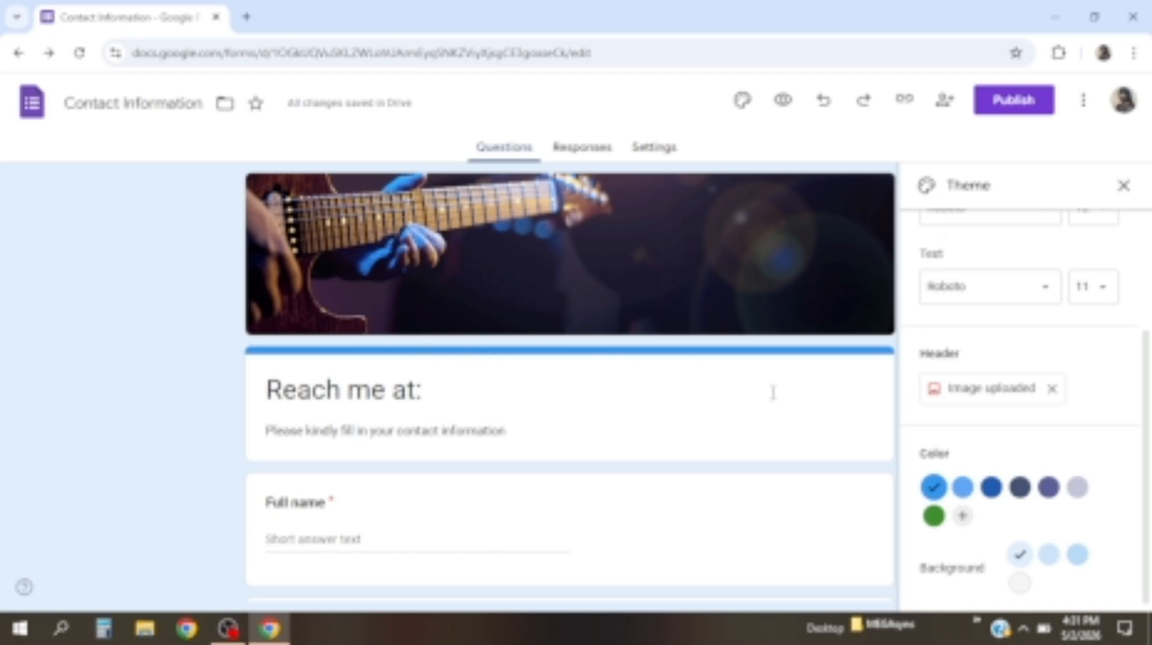
left_click(1016, 496)
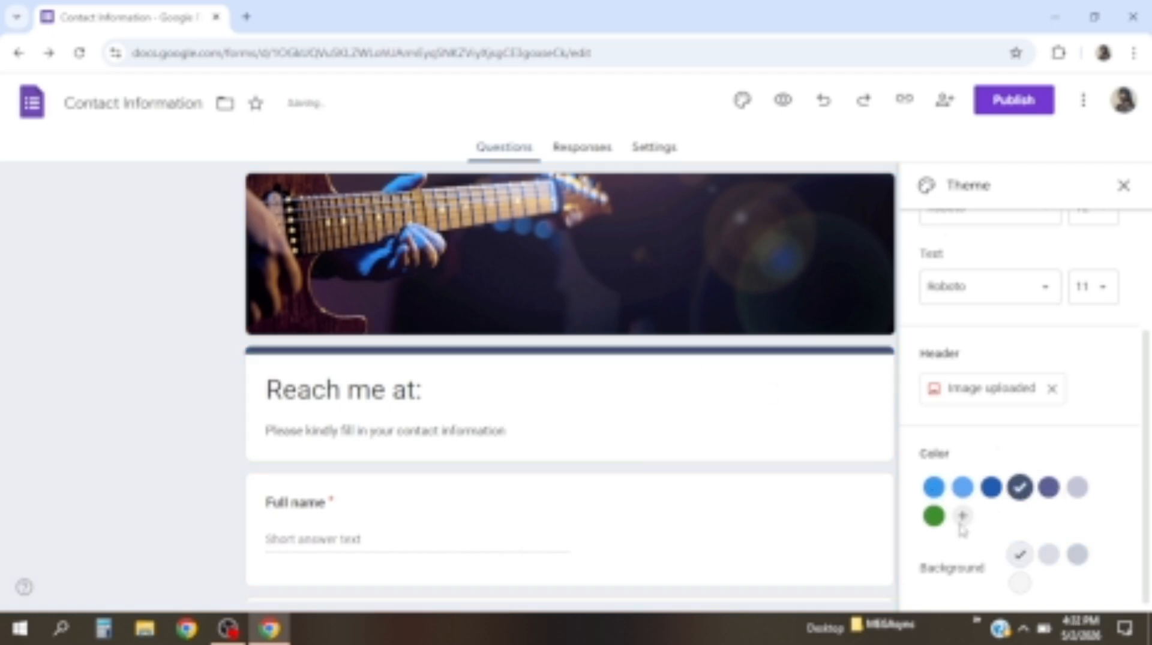
left_click(961, 517)
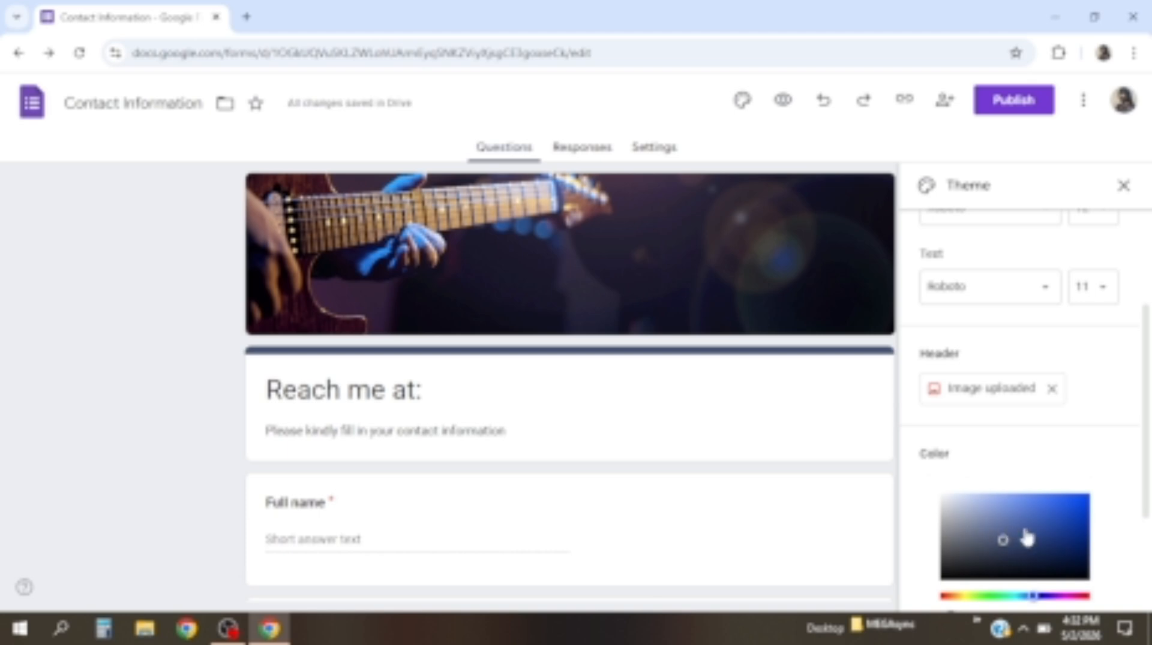
left_click_drag(1006, 541, 1016, 570)
scroll(1032, 528, "down", 3)
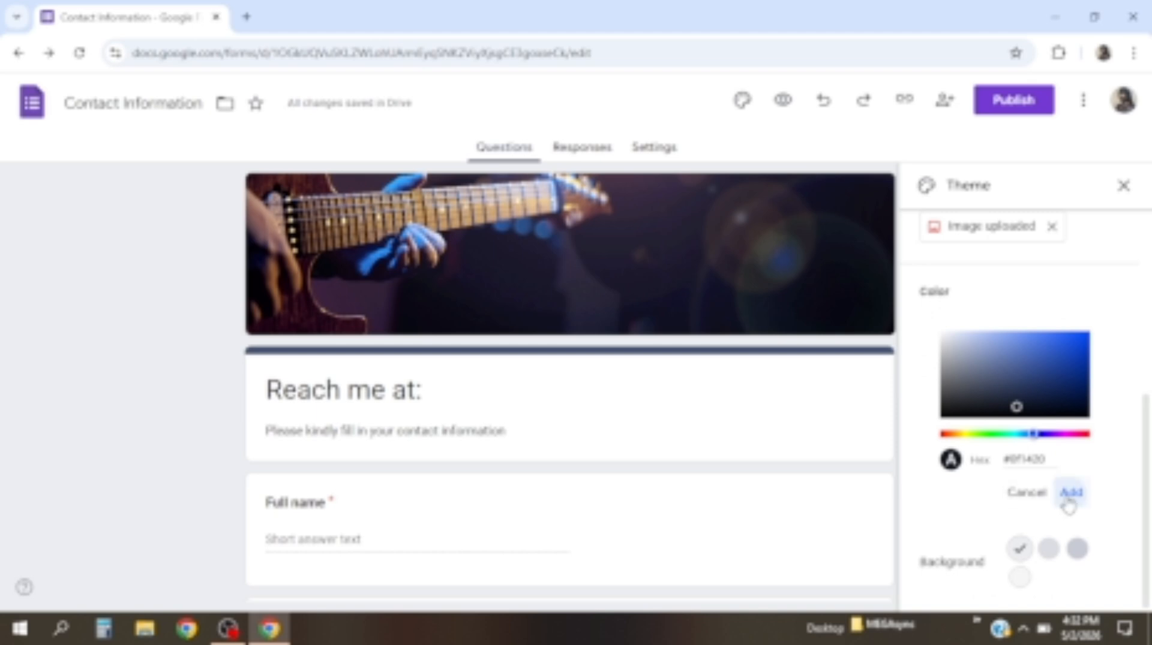
left_click(1070, 494)
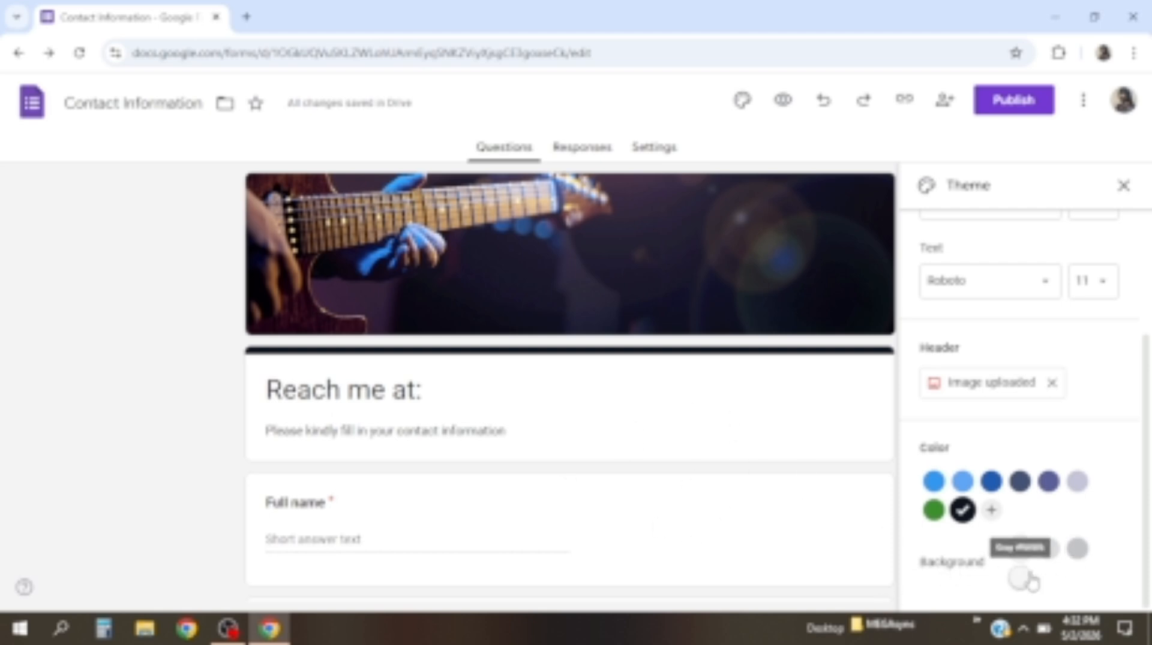
left_click(1076, 551)
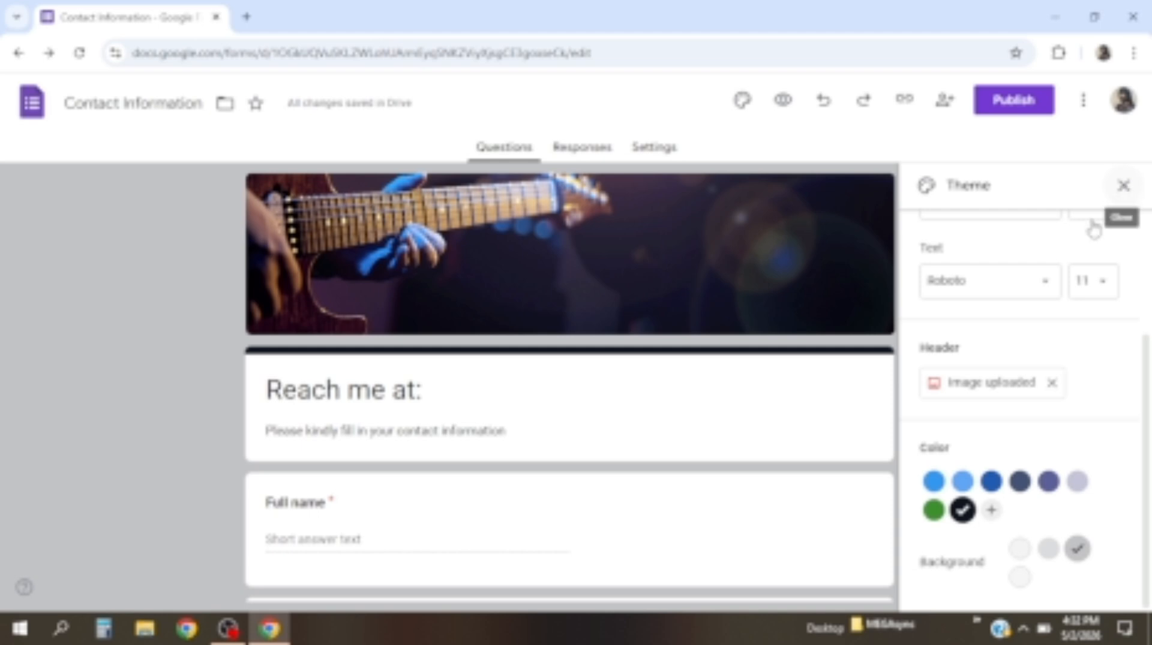
Change the form title 'Reach me at:' to the Merriweather font
scroll(1042, 303, "up", 3)
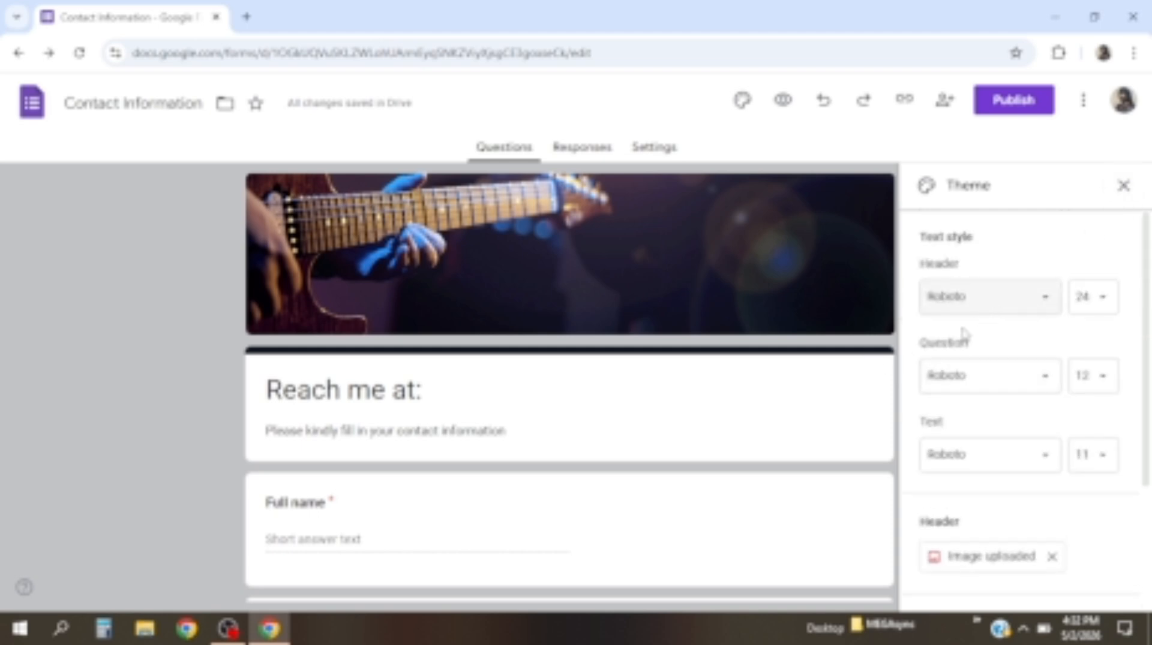
left_click(268, 398)
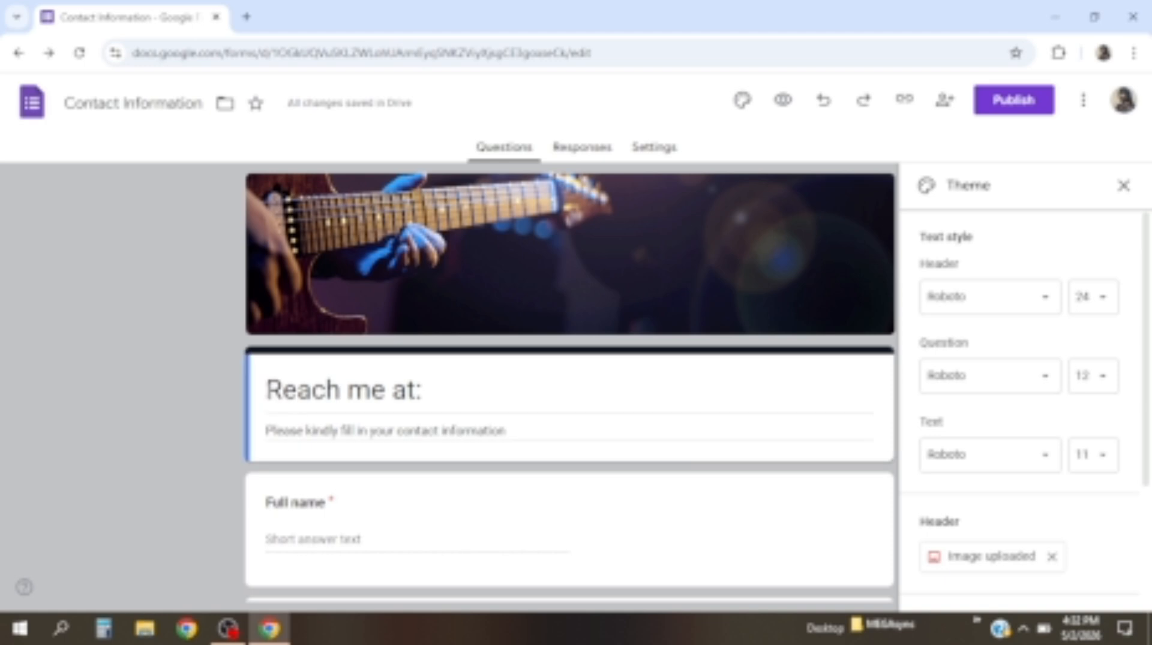
left_click_drag(269, 391, 424, 389)
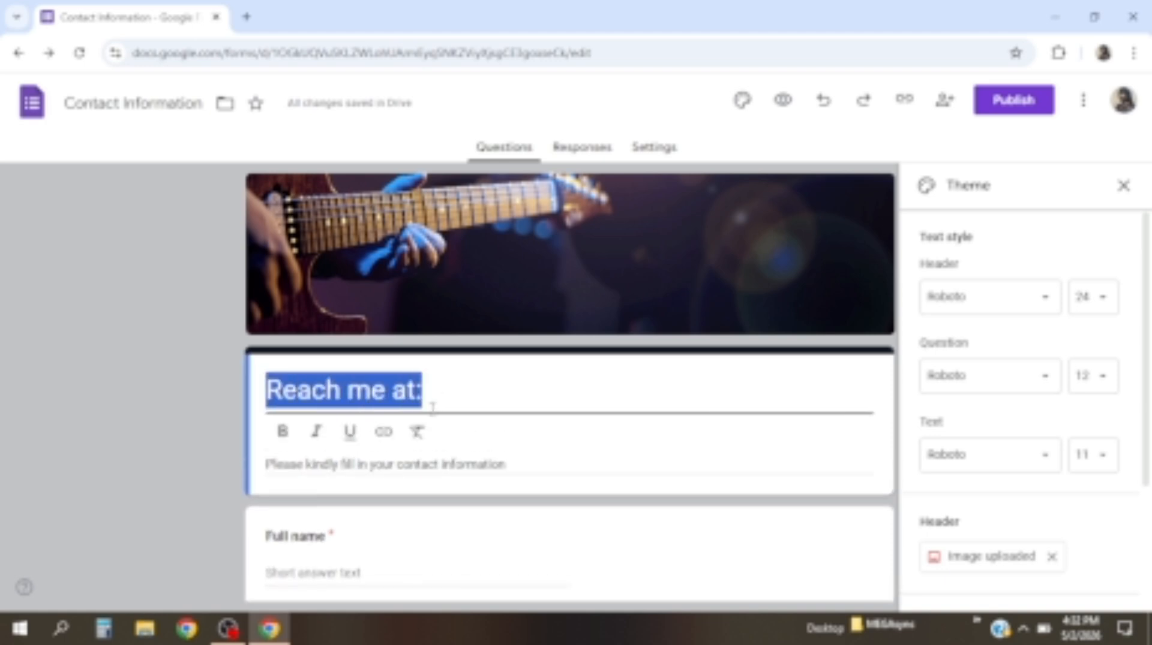
left_click(1044, 310)
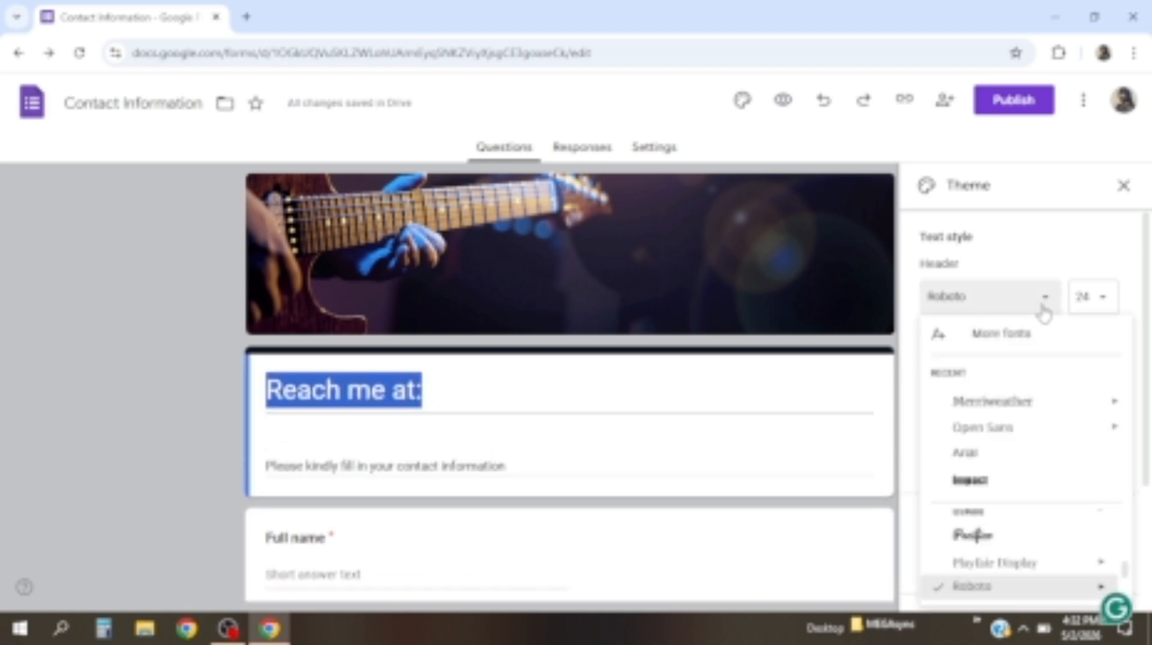
left_click(982, 414)
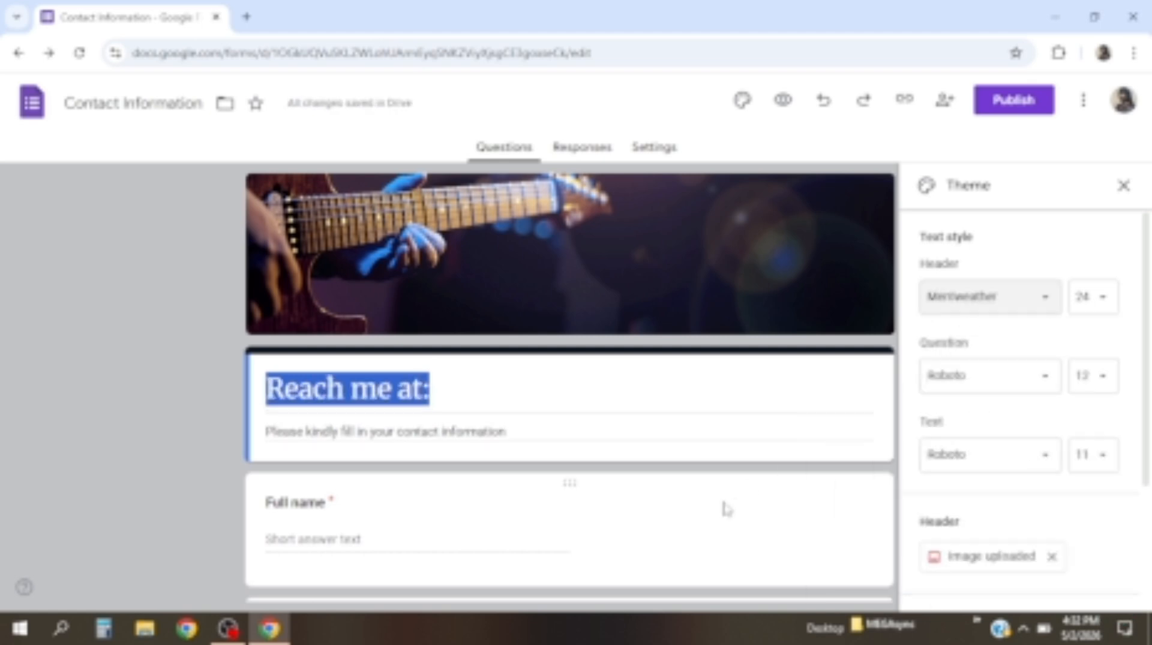
left_click(482, 393)
left_click(481, 393)
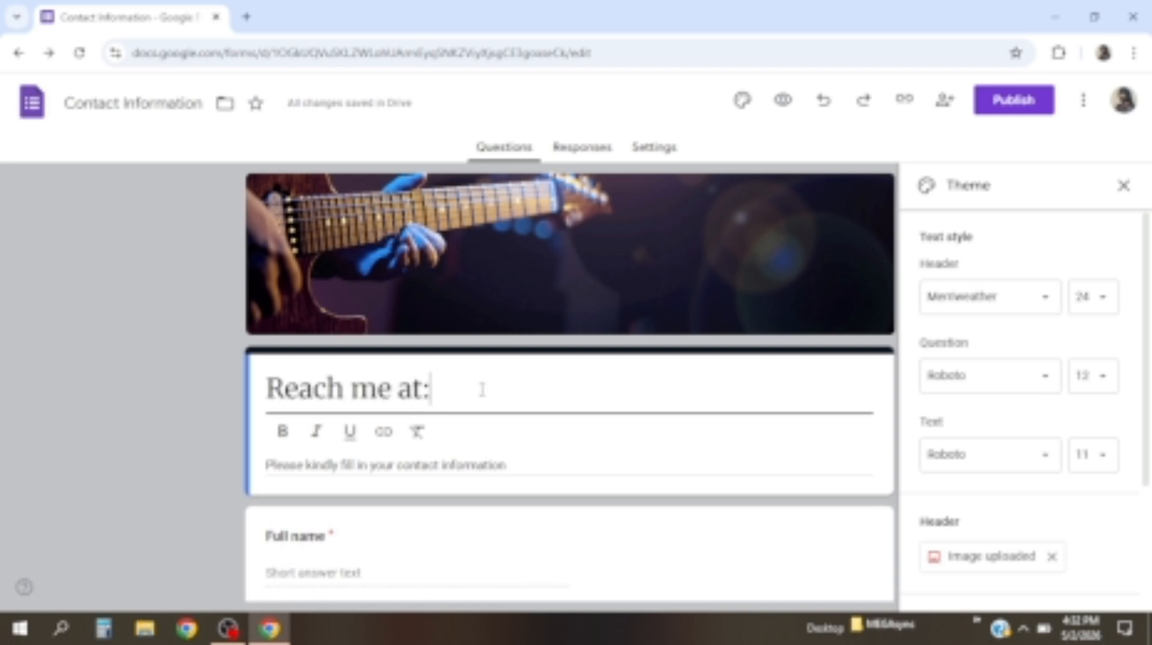
Set question titles to the Impact font and close the theme settings
scroll(401, 480, "down", 1)
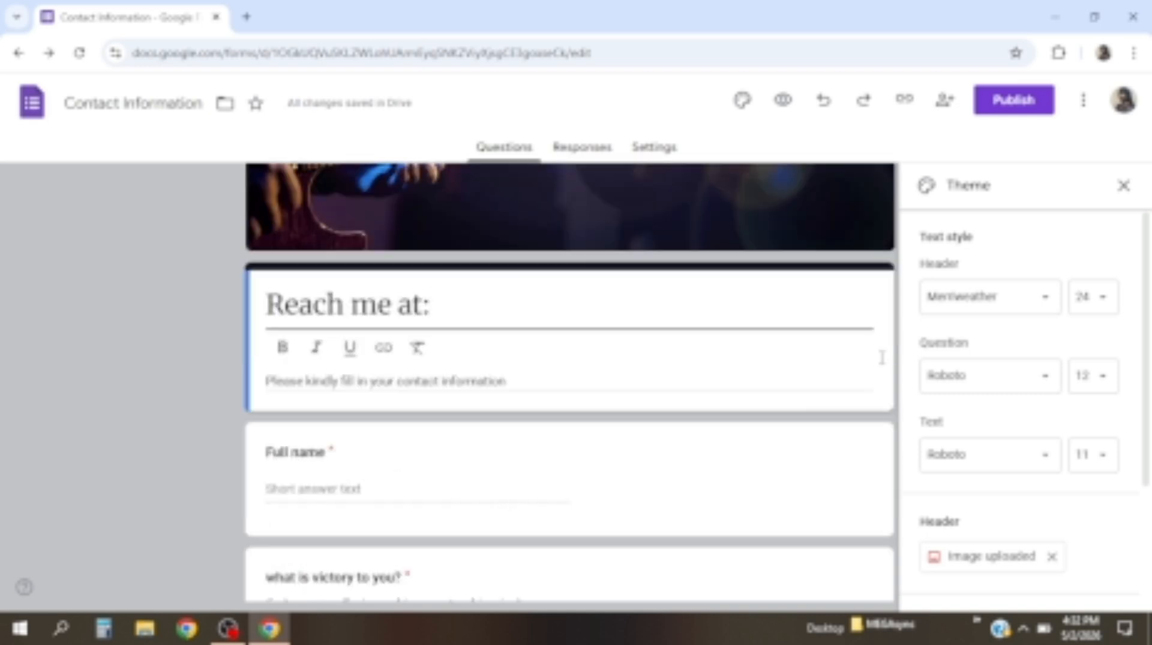
left_click(1042, 378)
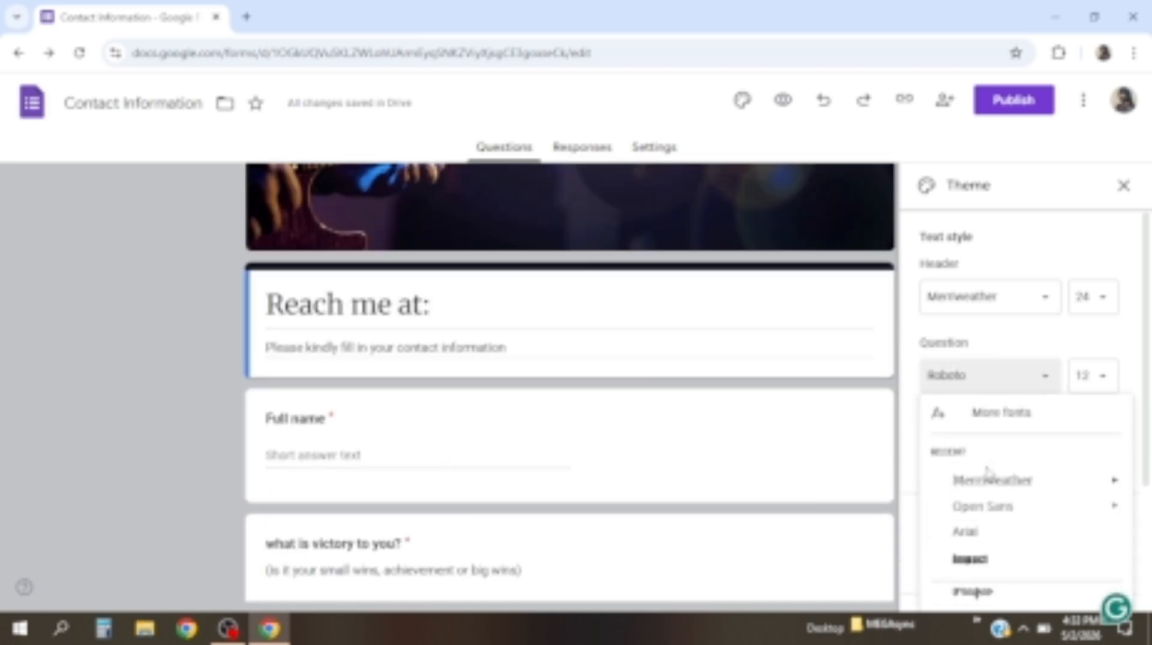
left_click(971, 561)
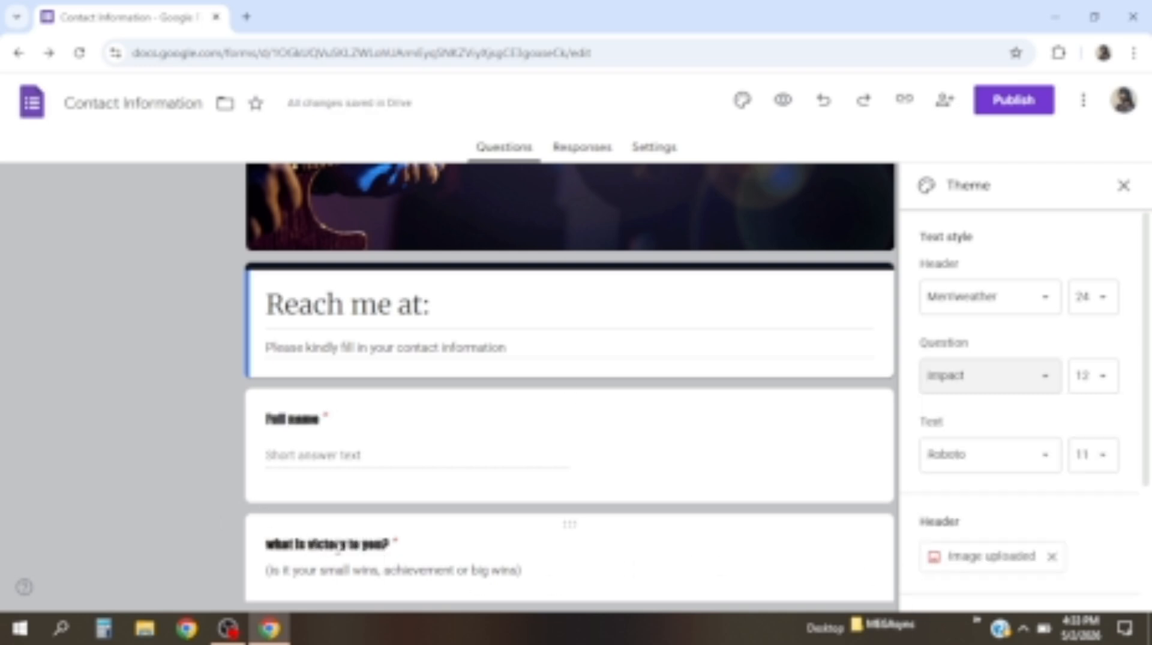
left_click(1094, 303)
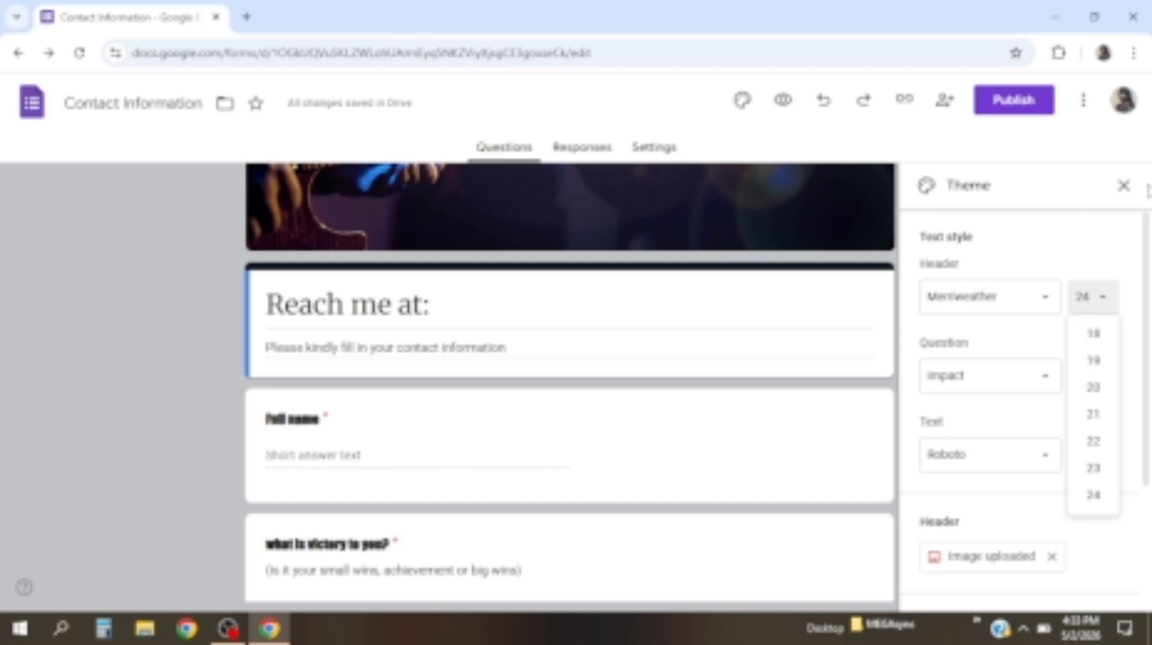
left_click(1122, 186)
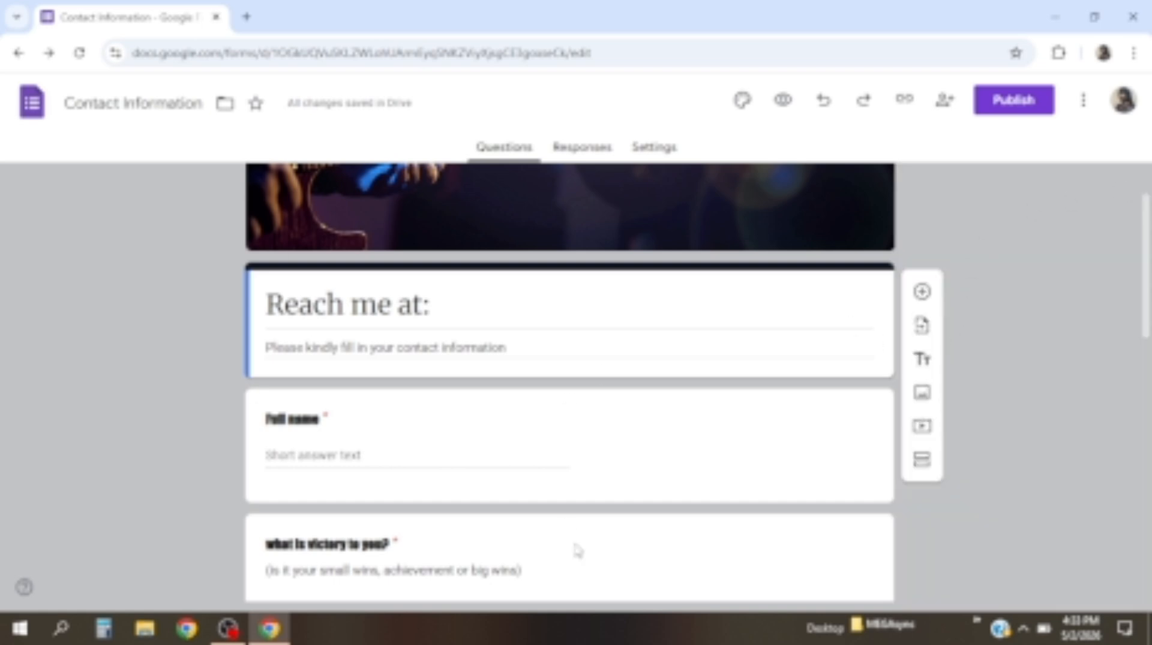
Open a preview of the form in a new tab
scroll(534, 504, "down", 4)
scroll(535, 504, "up", 6)
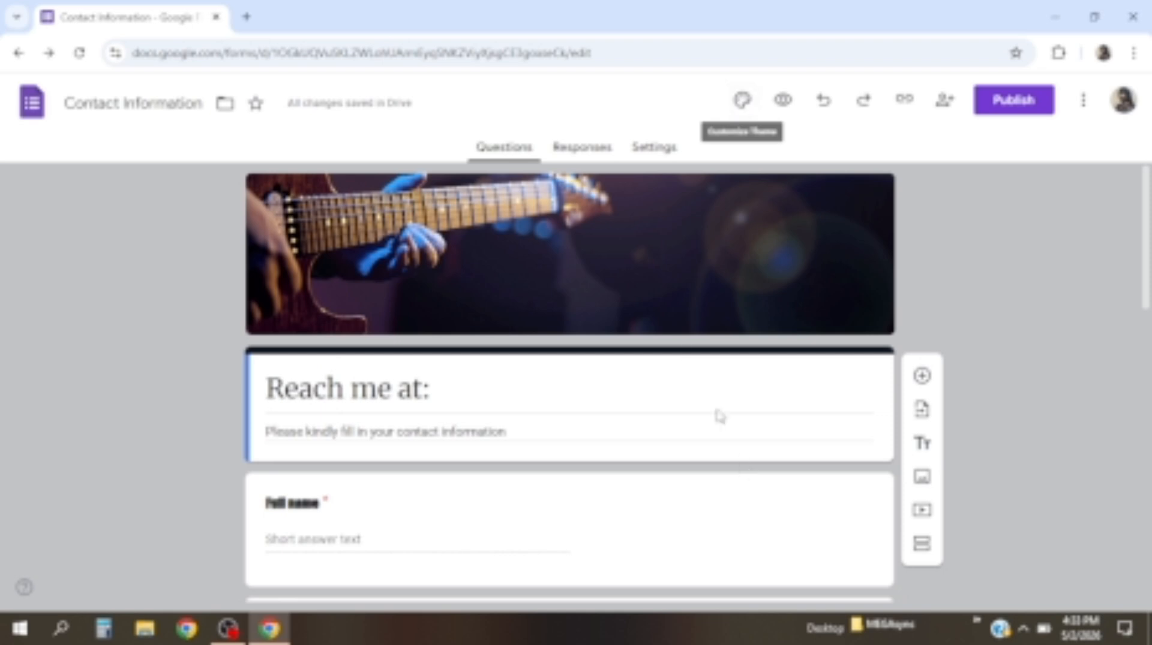
left_click(781, 100)
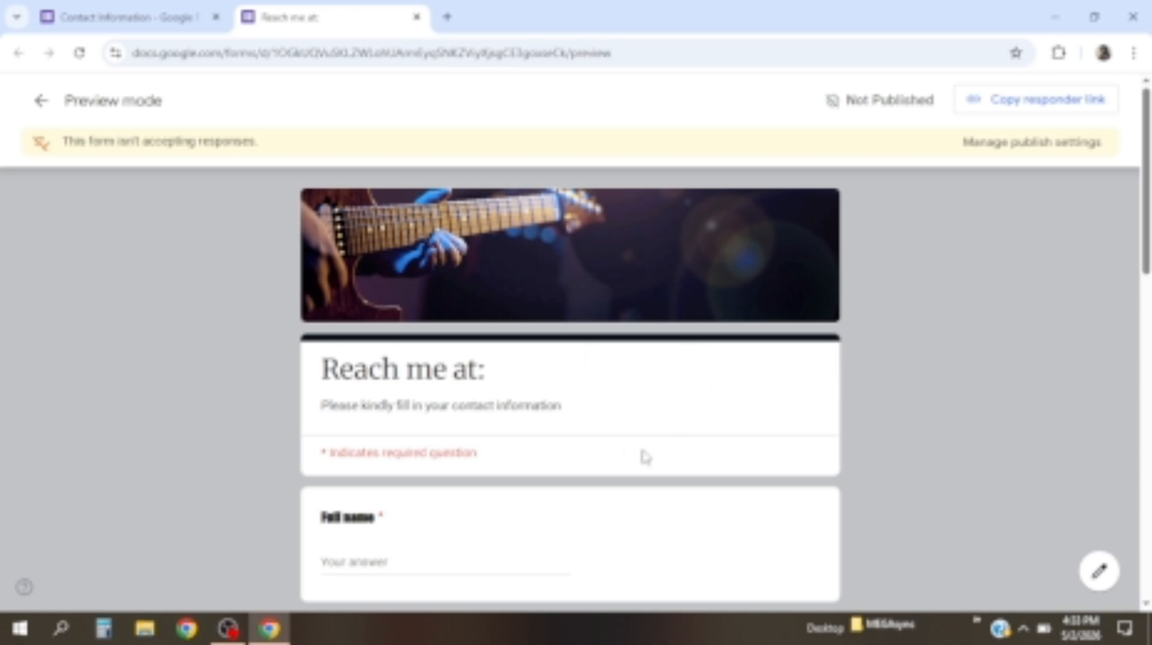
scroll(607, 367, "down", 6)
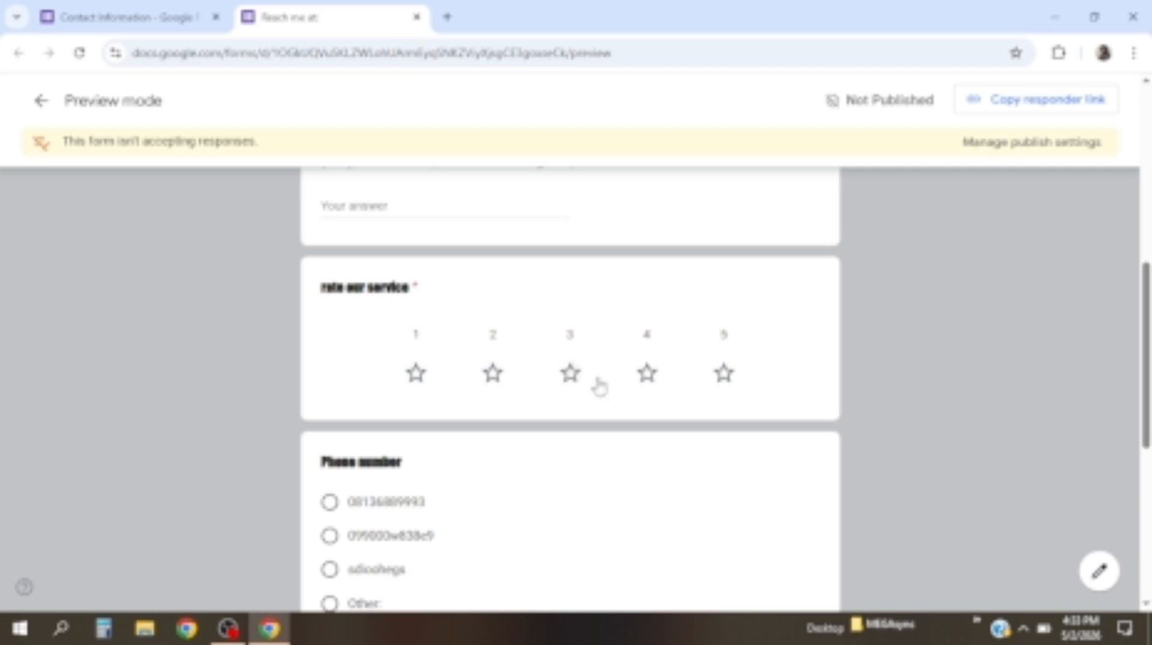
In the preview, give a 4-star rating and choose the second phone number option
left_click(648, 375)
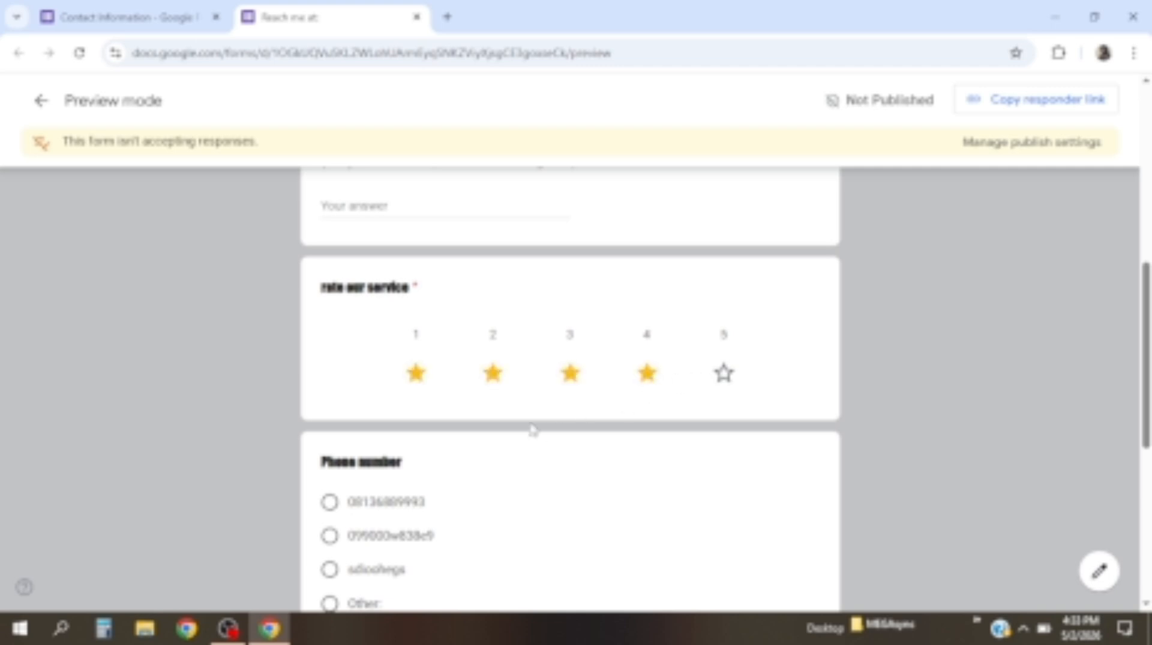
scroll(334, 536, "down", 2)
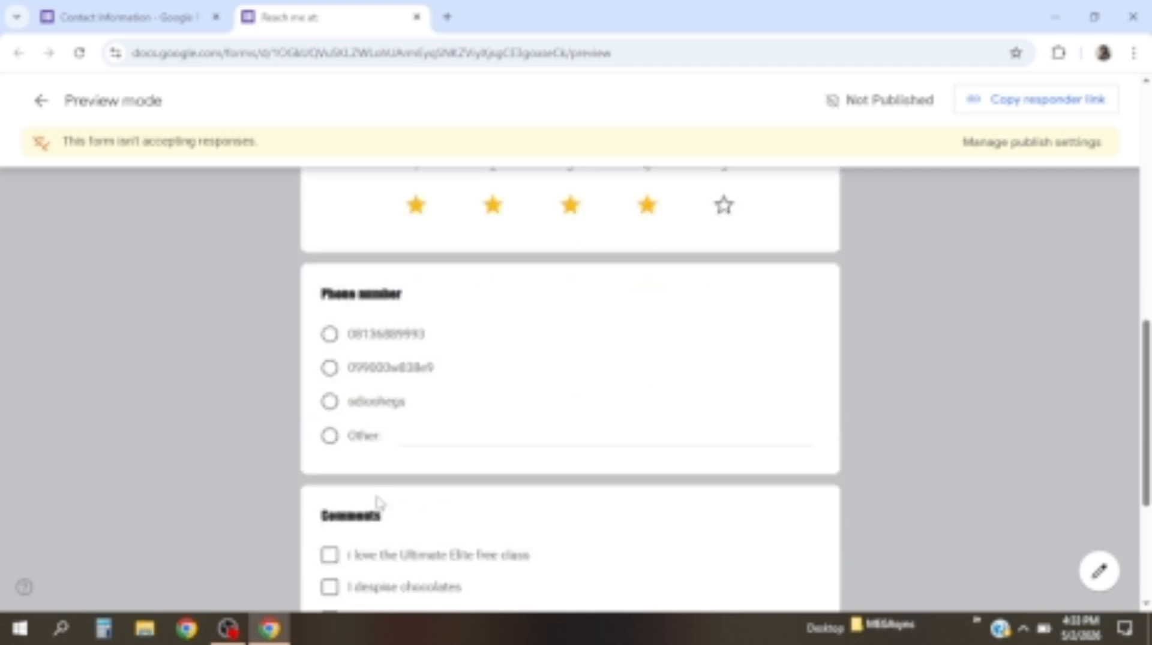
scroll(378, 504, "up", 1)
left_click(330, 418)
left_click(330, 457)
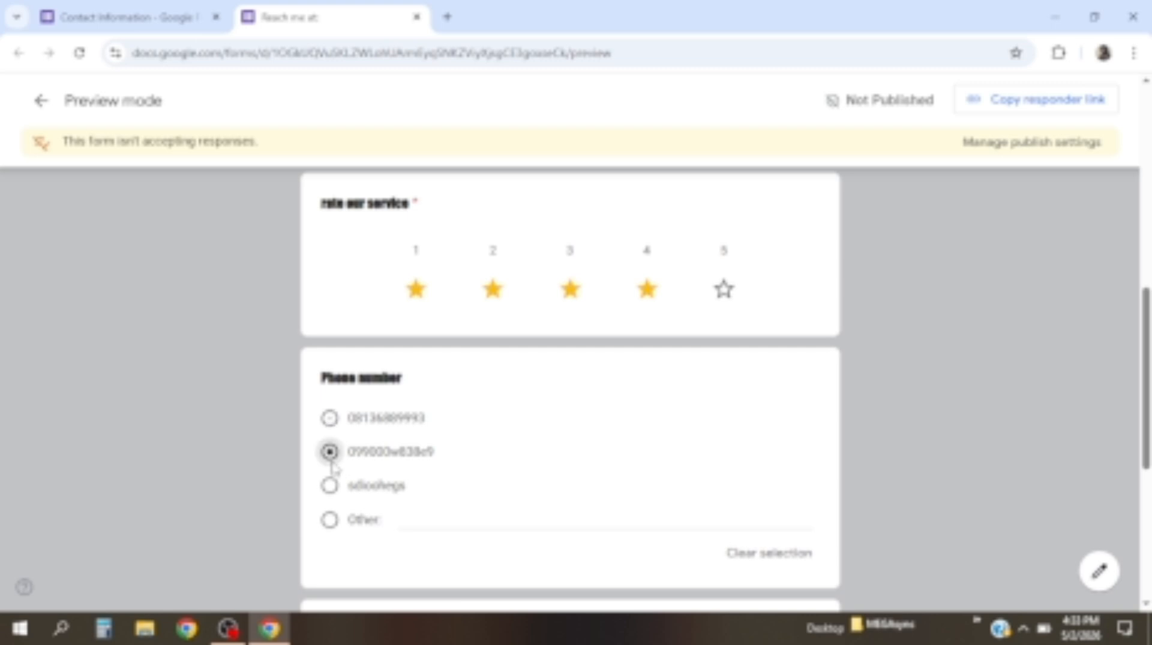
Tick three sample comments, fill in 'What is victory to you?', then exit the preview
scroll(435, 516, "down", 3)
scroll(370, 518, "down", 3)
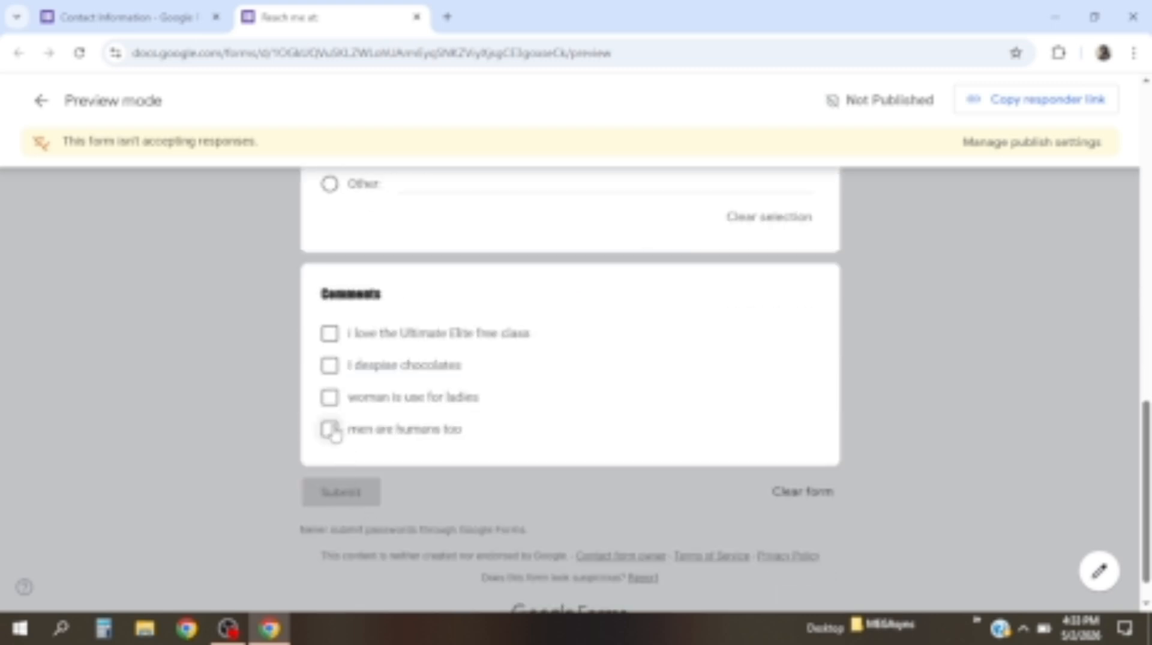
left_click(329, 397)
left_click(331, 368)
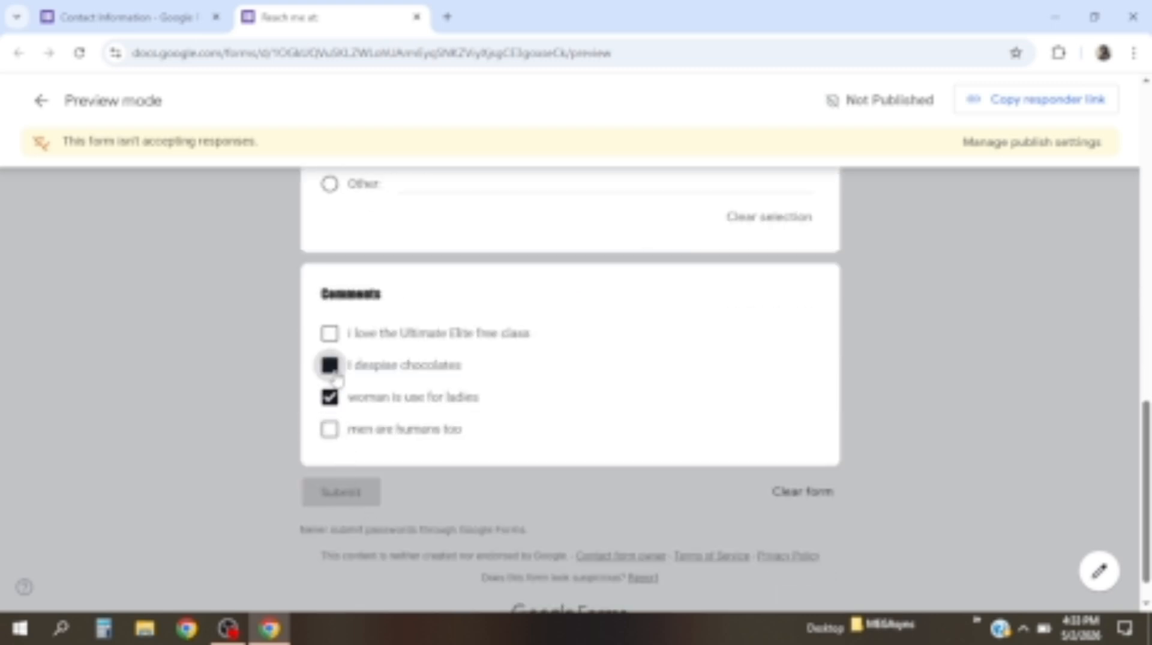
left_click(329, 334)
scroll(432, 339, "up", 10)
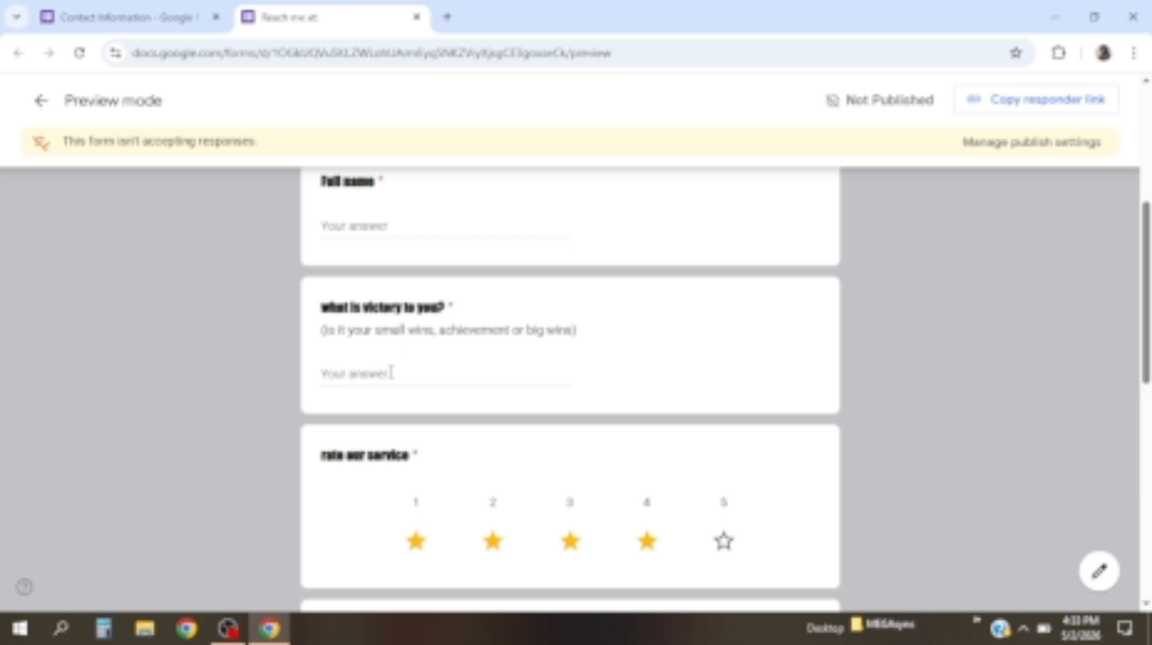
left_click(391, 372)
scroll(420, 345, "up", 6)
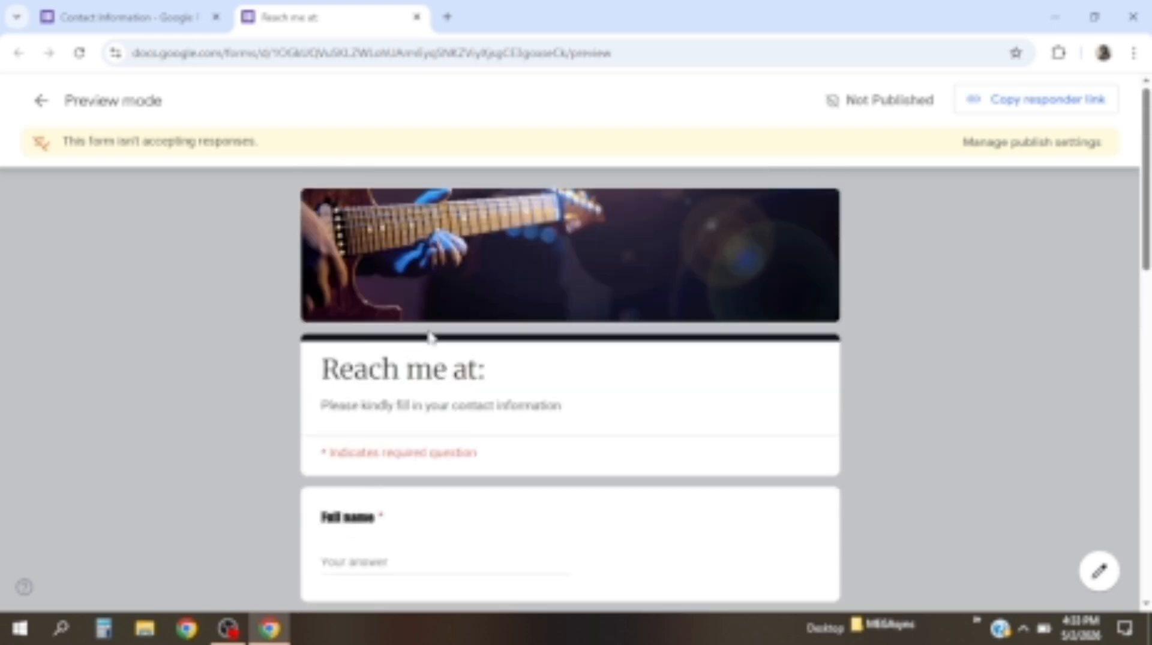
left_click(42, 105)
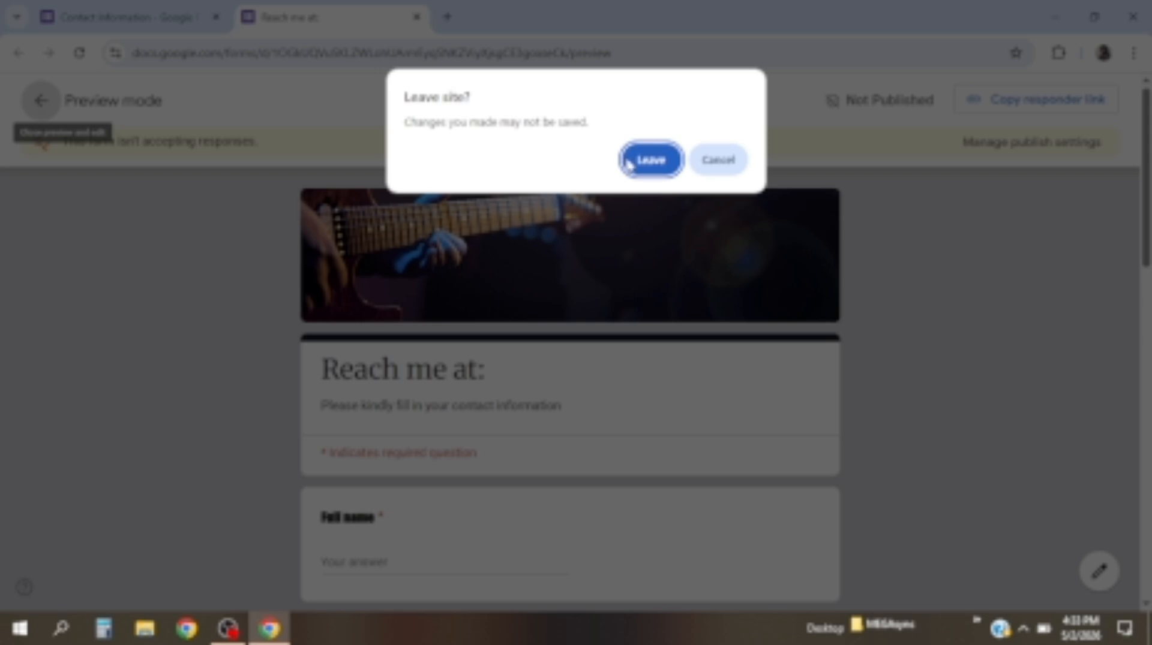
Leave the preview page and open the form's sharing settings from Publish
left_click(651, 160)
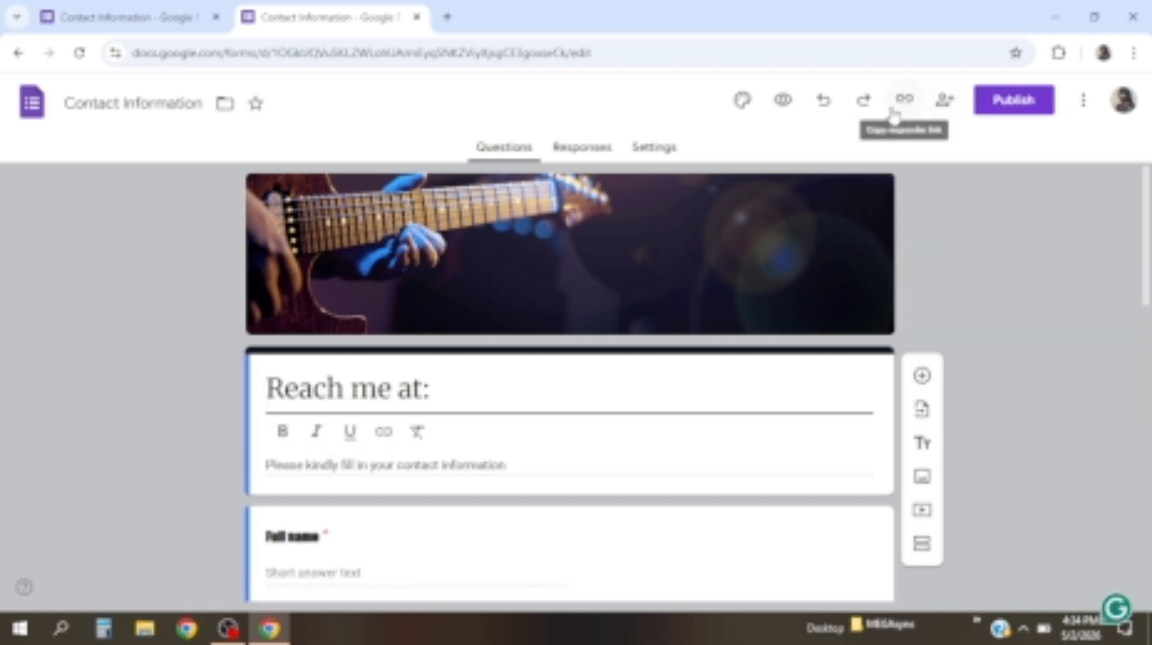
left_click(986, 111)
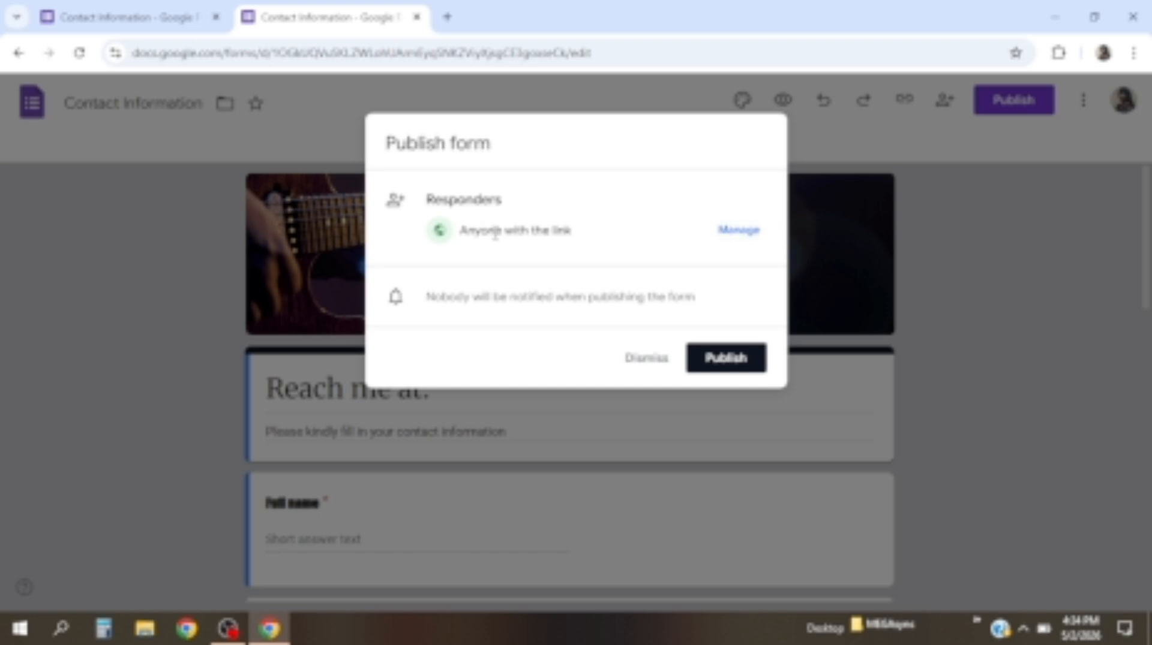
left_click(737, 239)
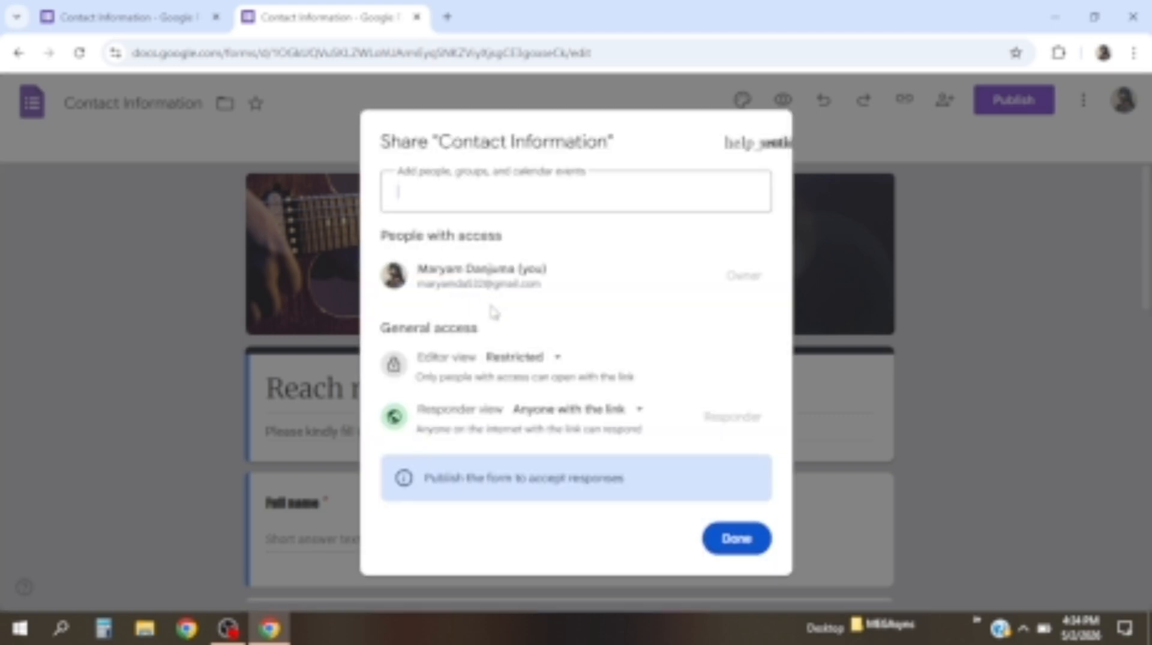
Try anyone-with-the-link editing, revert editor access to Restricted, and return to Publish
left_click(502, 369)
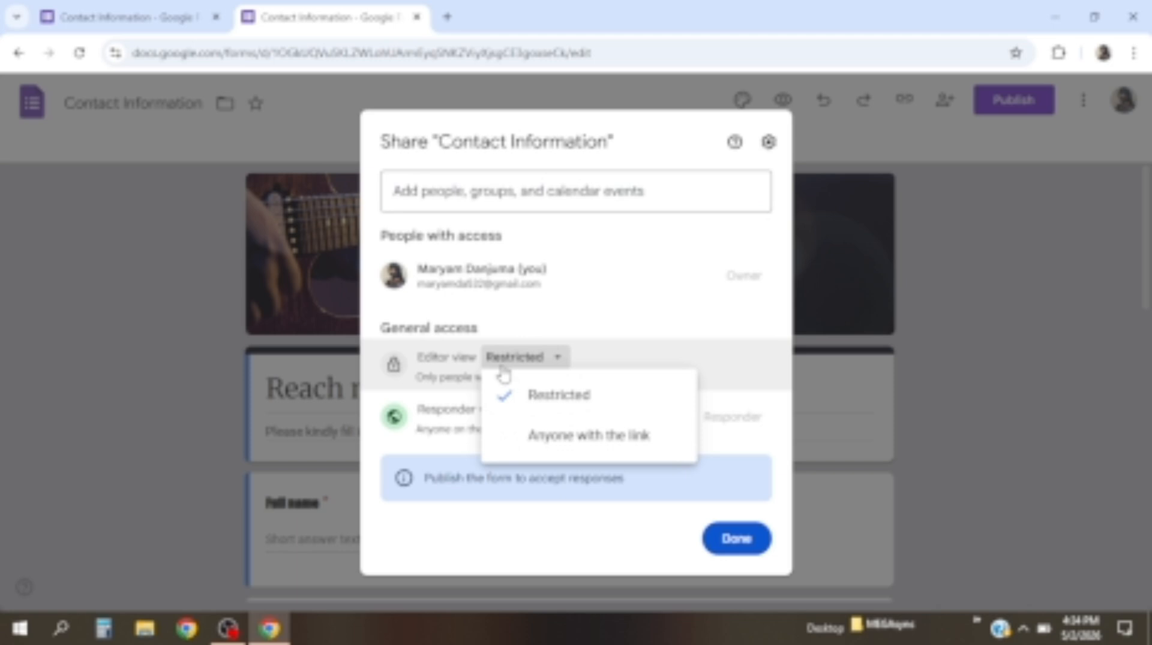
left_click(564, 447)
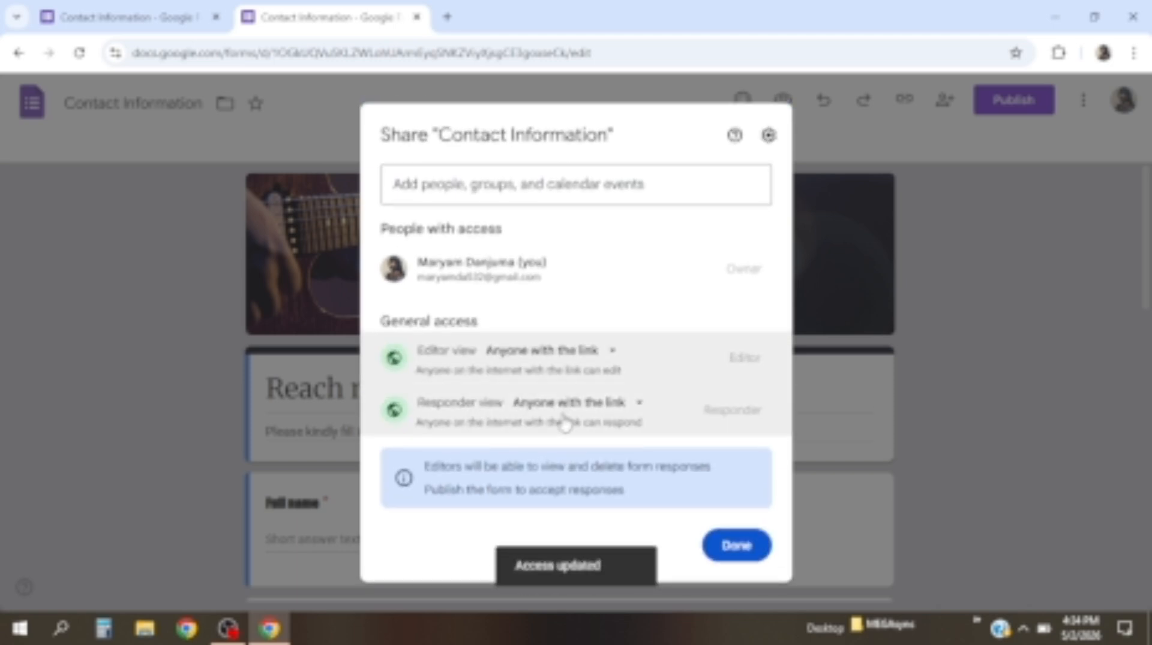
left_click(518, 354)
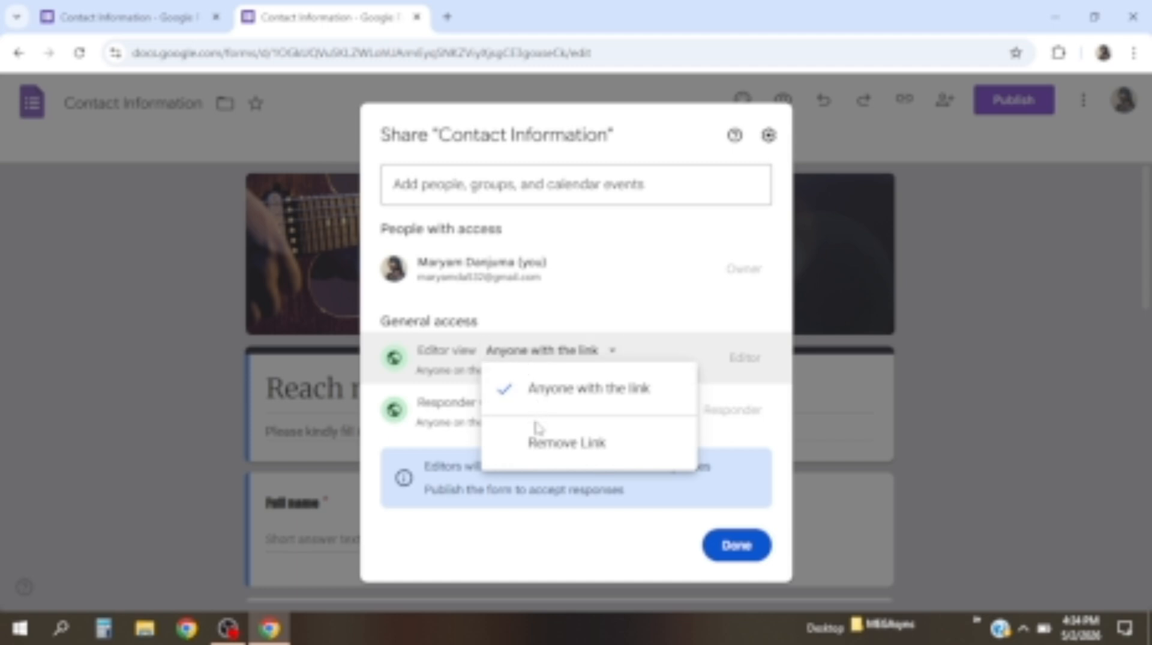
left_click(543, 442)
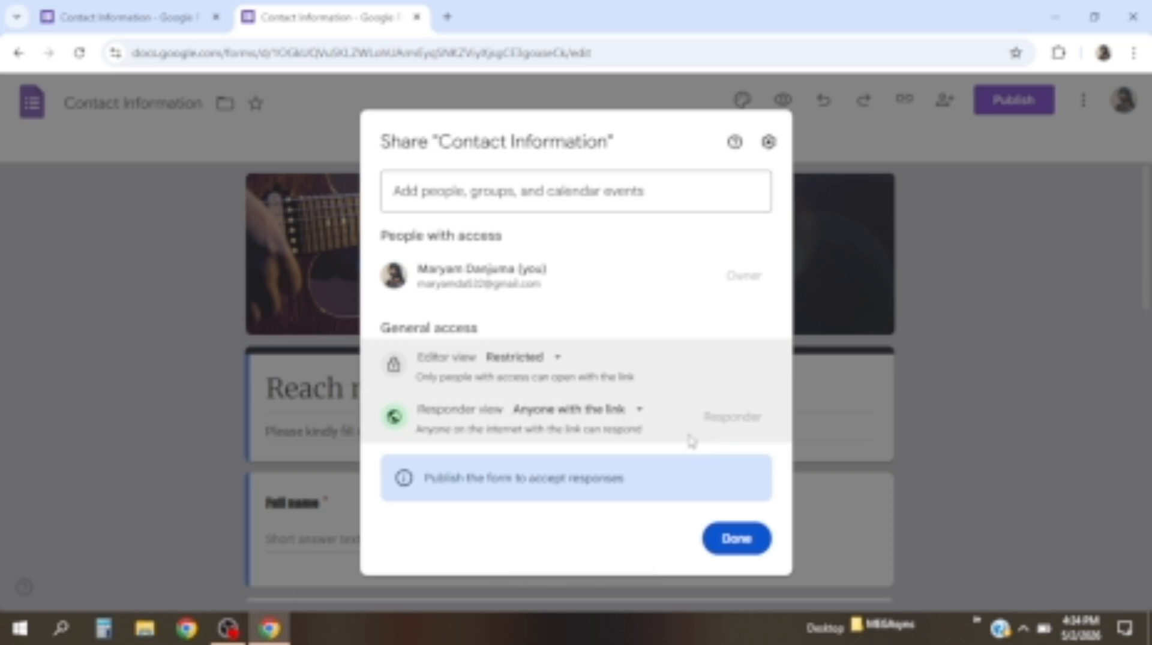
left_click(752, 538)
left_click(1014, 99)
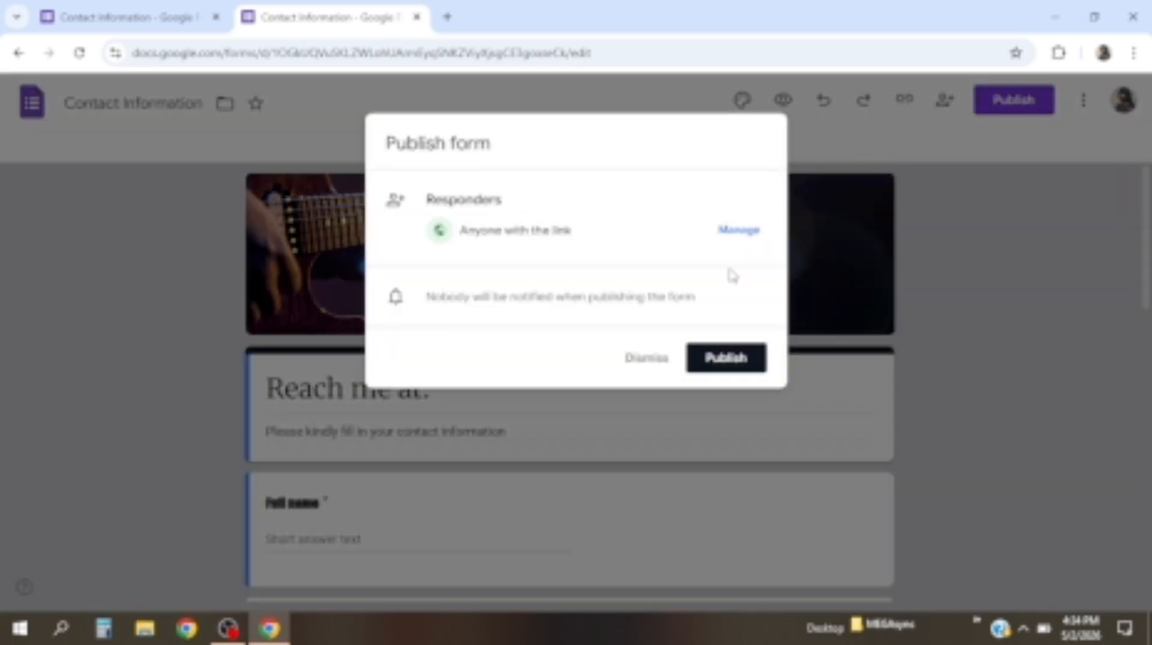
Publish the form and copy its shortened forms.gle responder link
left_click(726, 359)
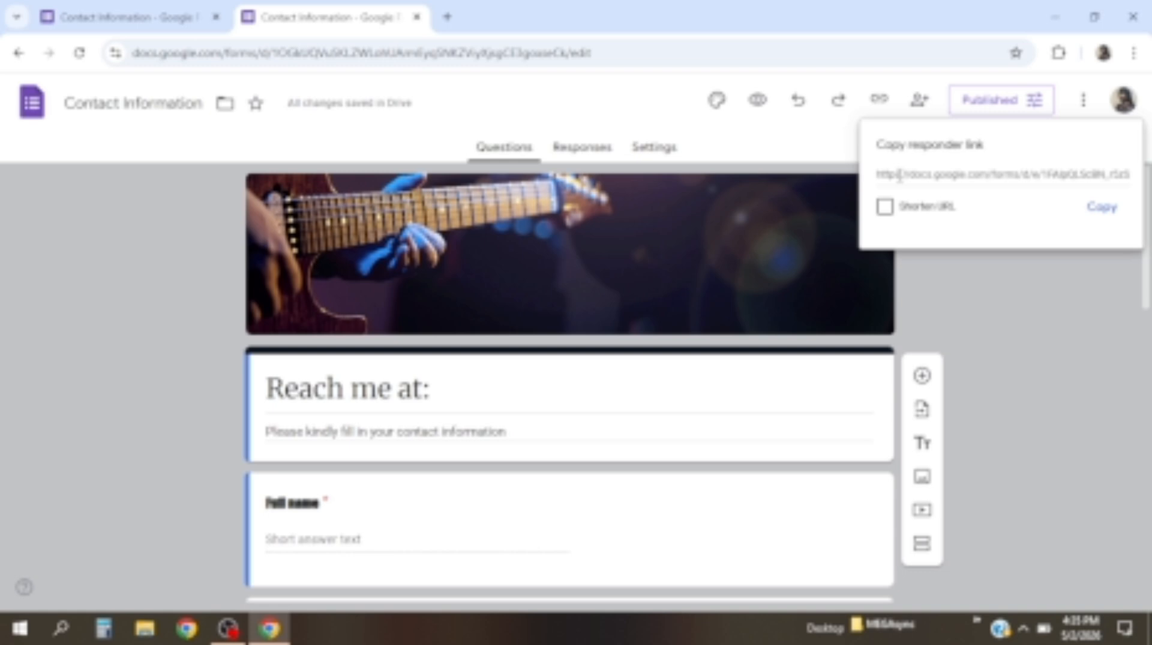
left_click(885, 208)
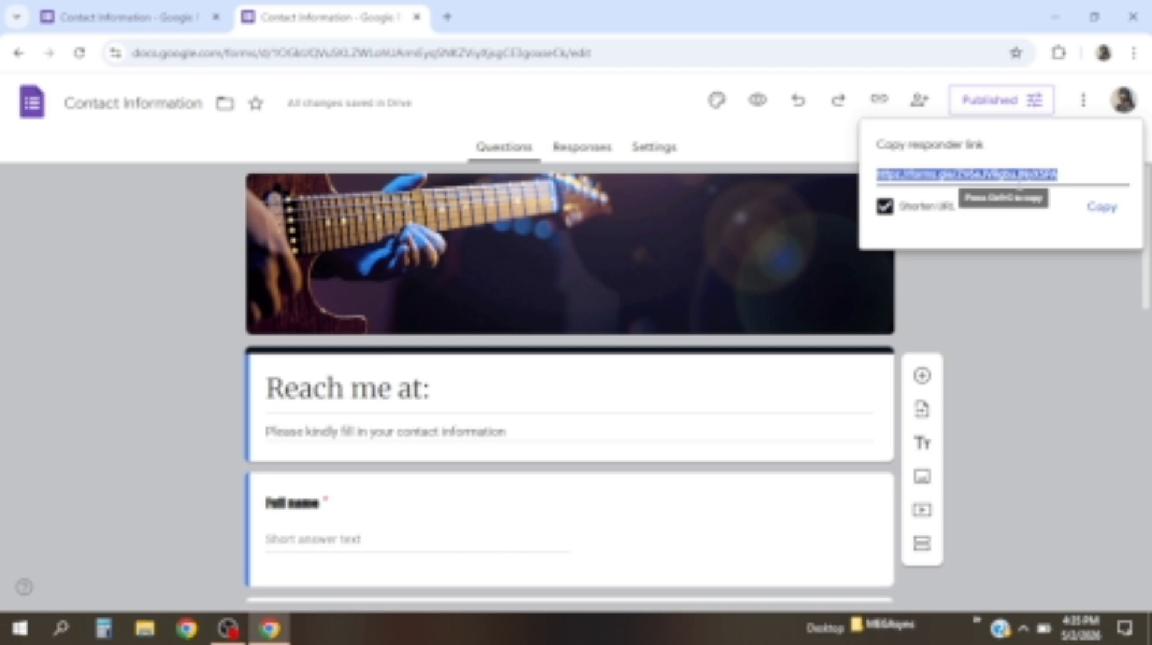
left_click(1102, 210)
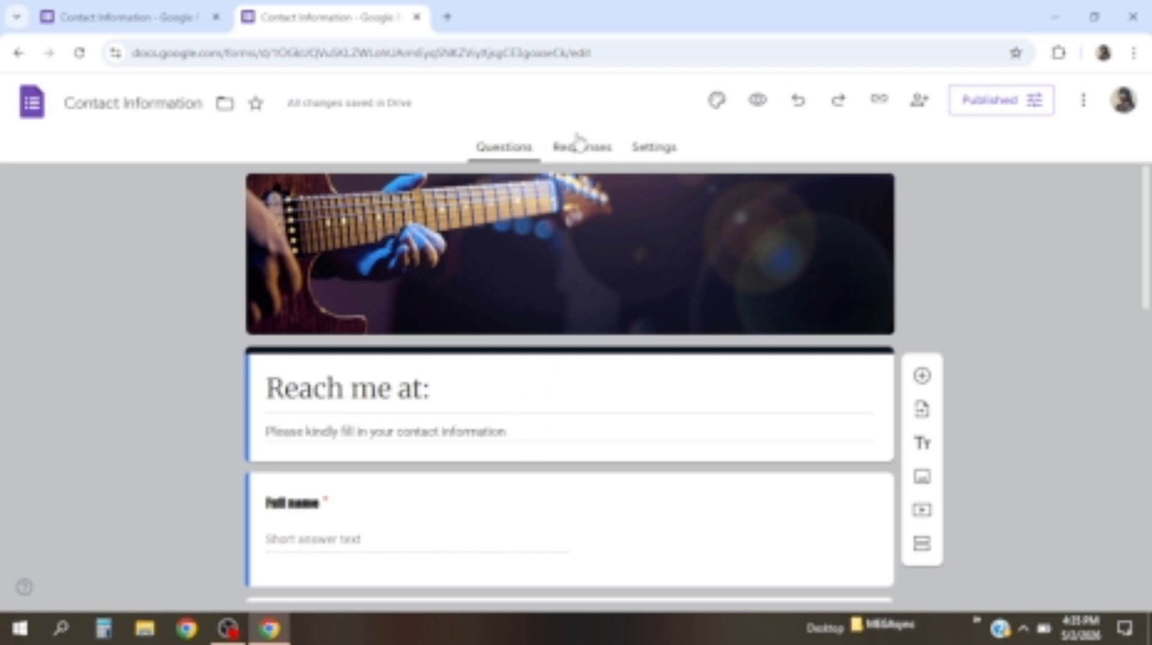
Confirm the Responses page shows 0 responses, then browse the form's Settings page
left_click(579, 155)
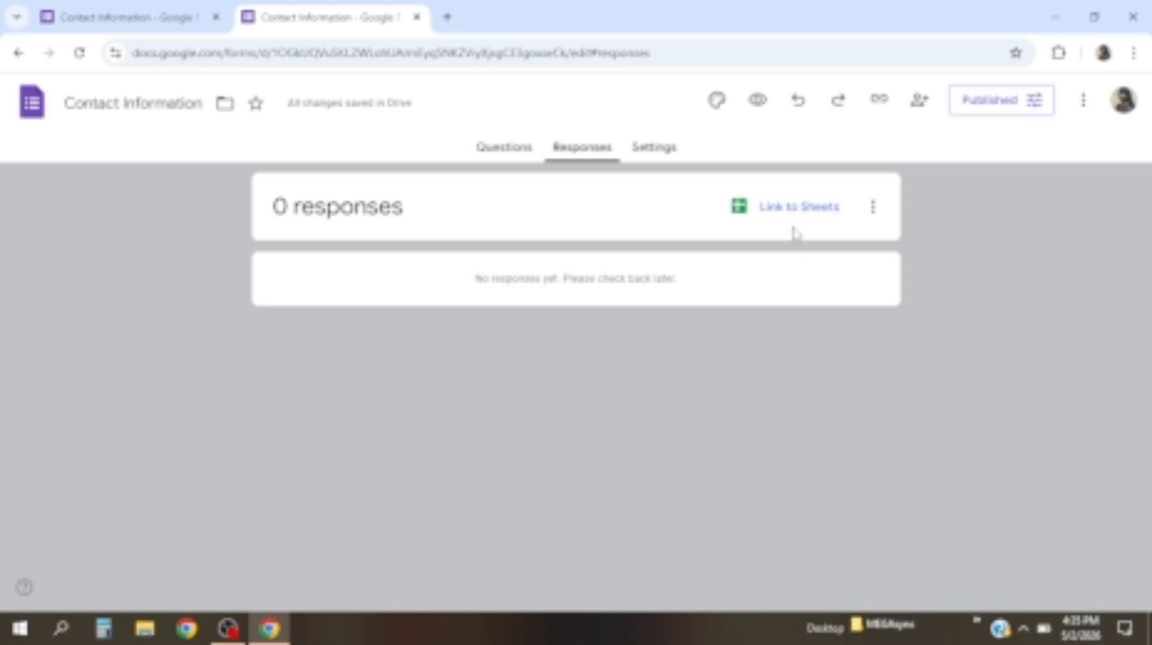
left_click(654, 150)
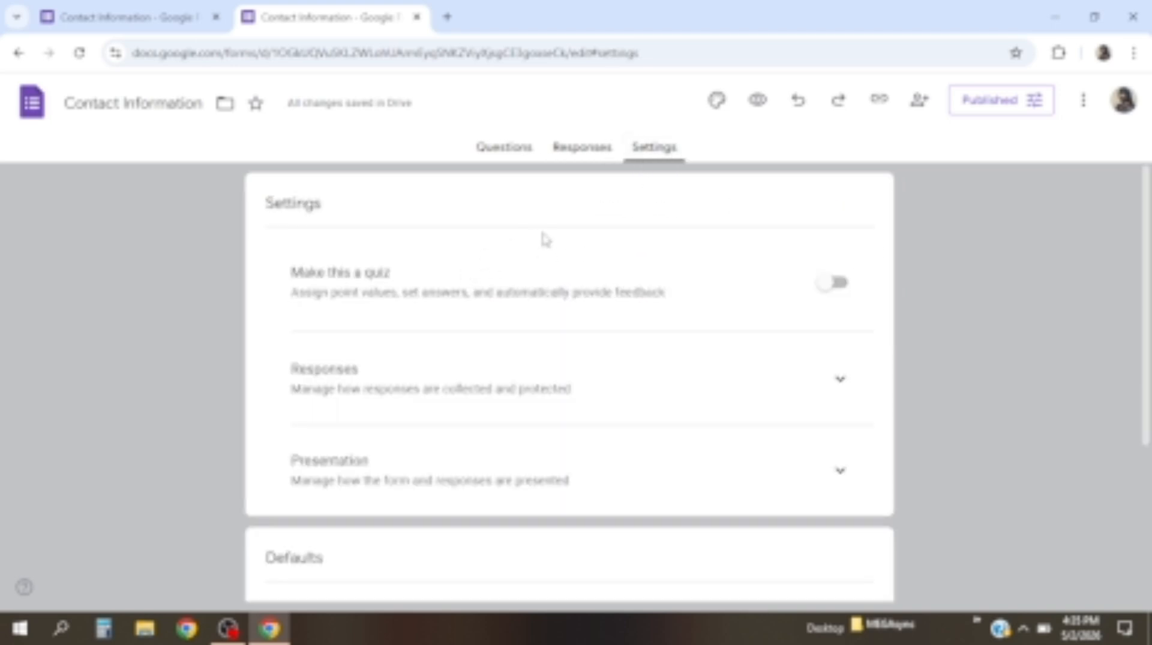
scroll(484, 404, "down", 3)
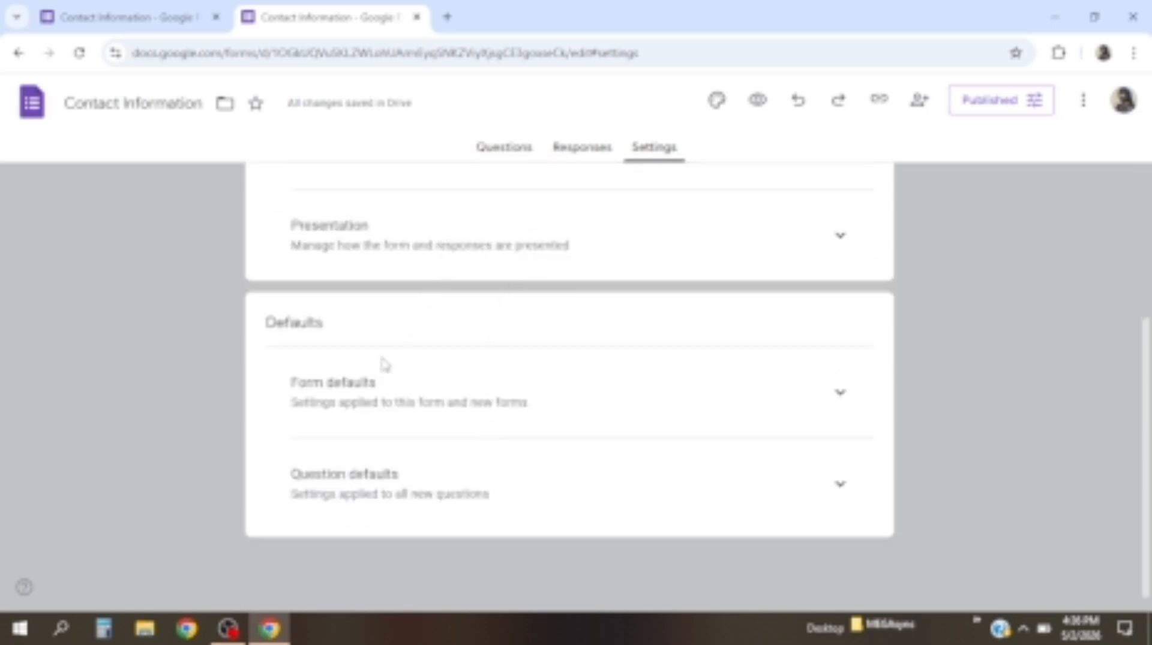
scroll(390, 363, "up", 3)
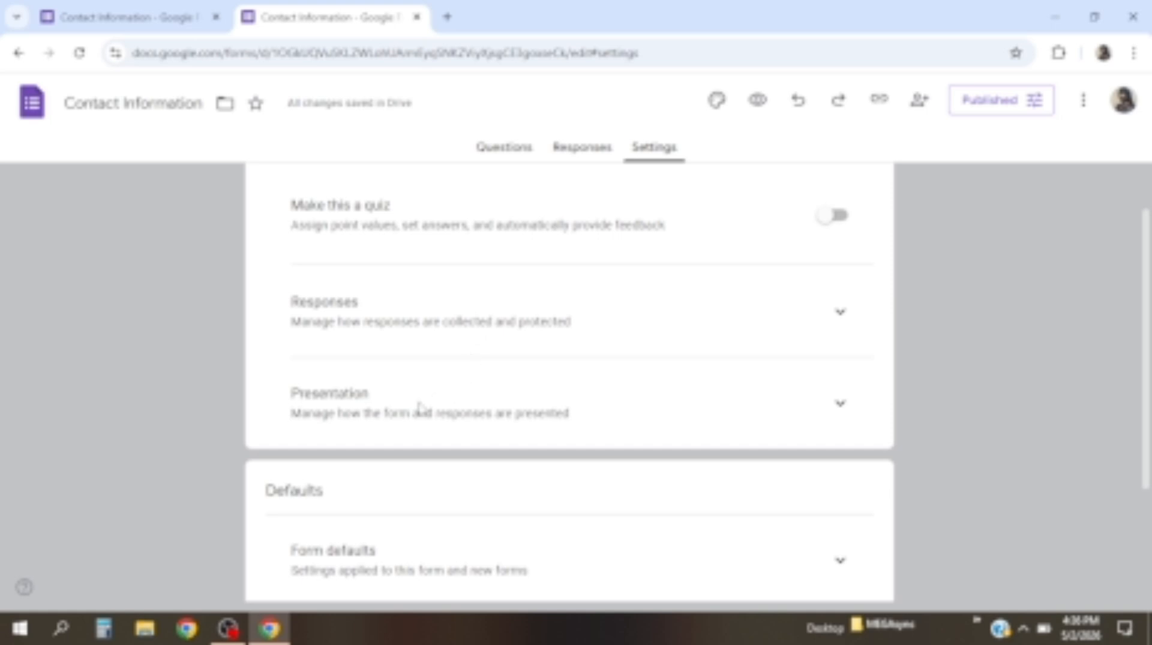